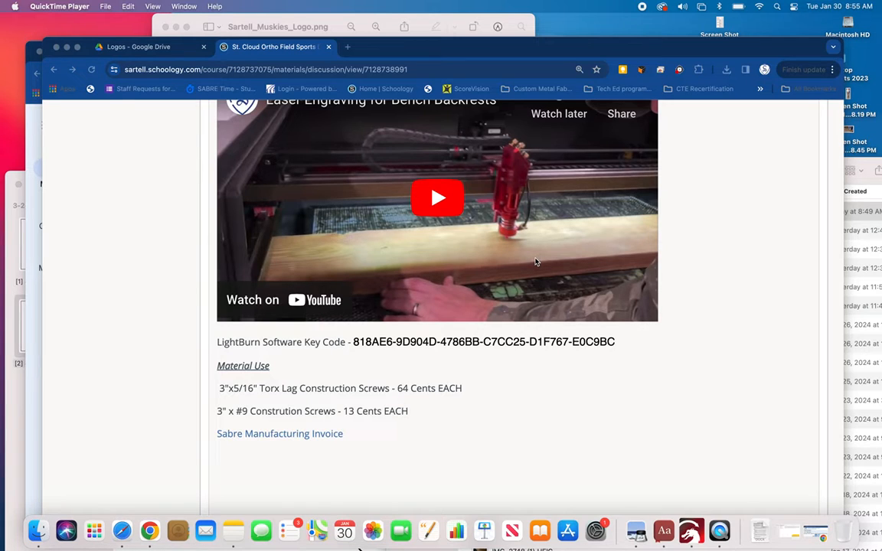
# Look over the project page from the laser engraving video to the fit and finish section, and switch to LightBurn.
pyautogui.scroll(10, 536, 263)
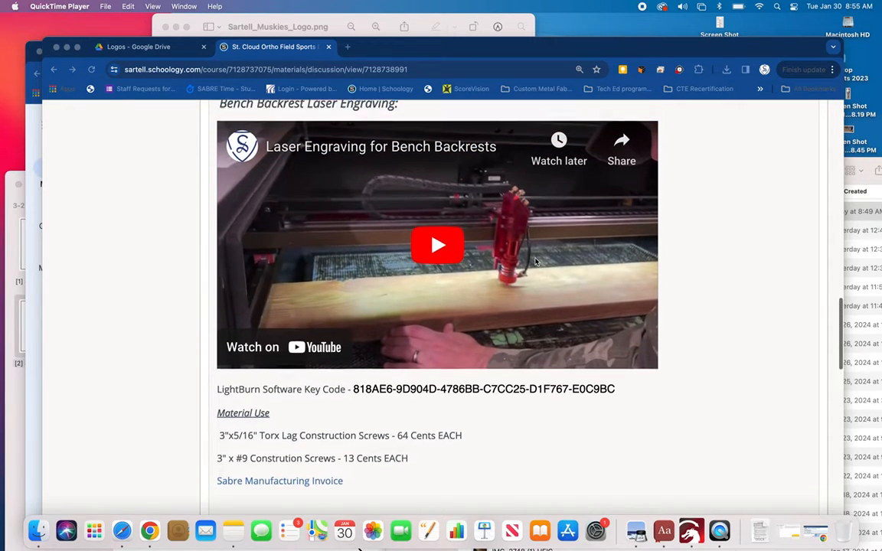
pyautogui.scroll(5, 536, 262)
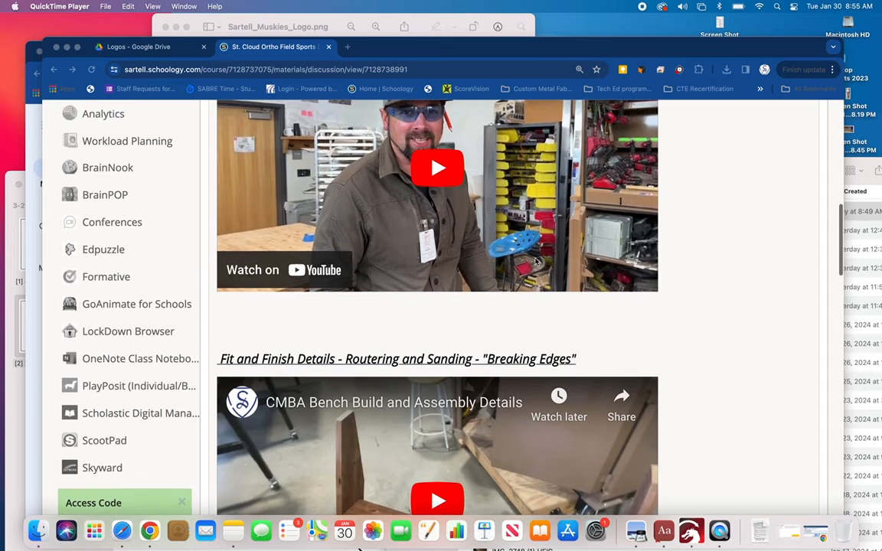
pyautogui.click(690, 530)
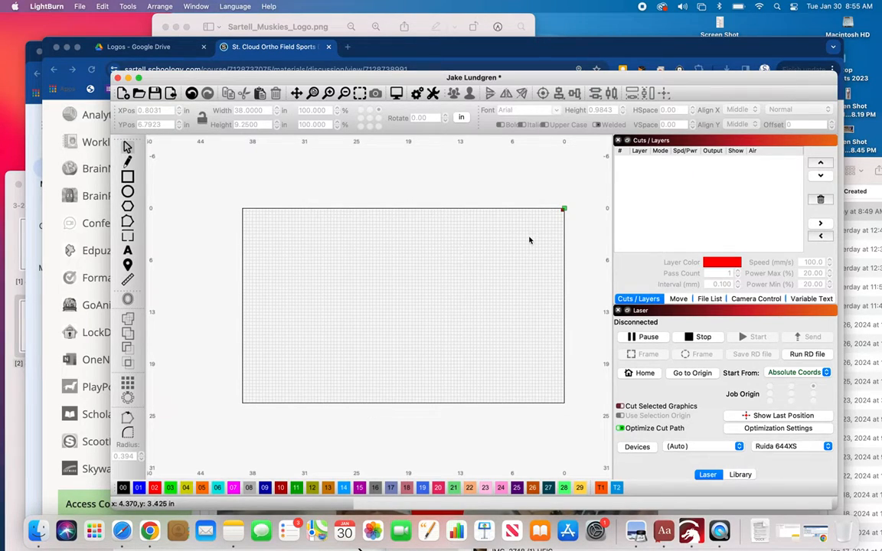
# Switch to the Gmail window in Chrome and download the Stone Poneys logo attachments from the Fan Deck e-mail thread.
pyautogui.click(151, 531)
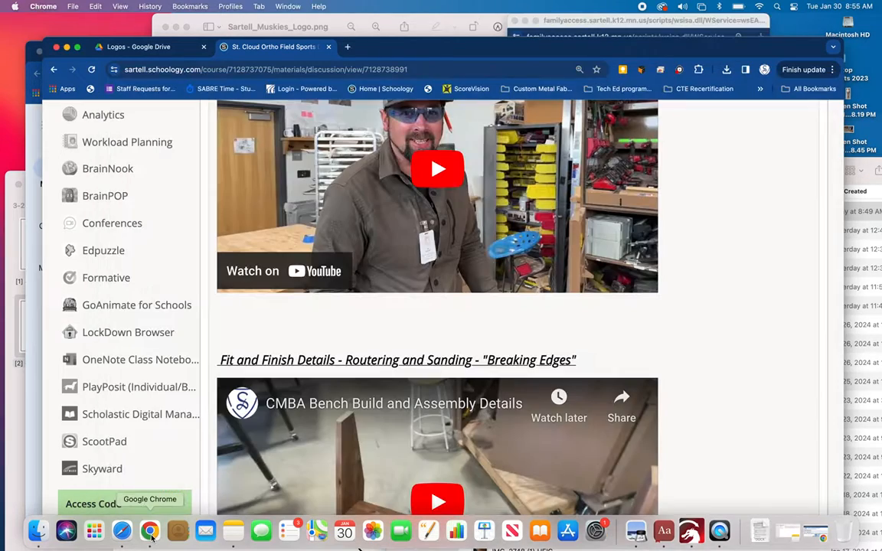
pyautogui.hotkey('ctrl', 'Down')
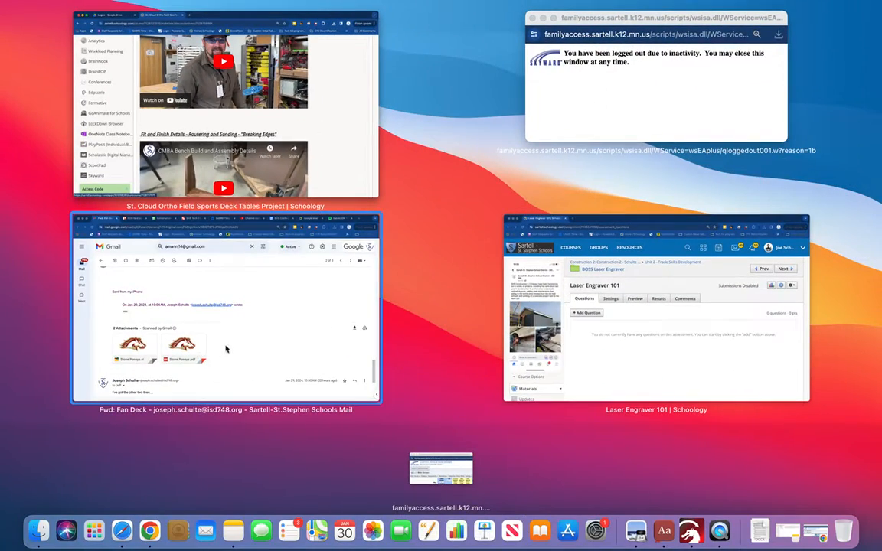
pyautogui.click(231, 345)
pyautogui.scroll(4, 237, 342)
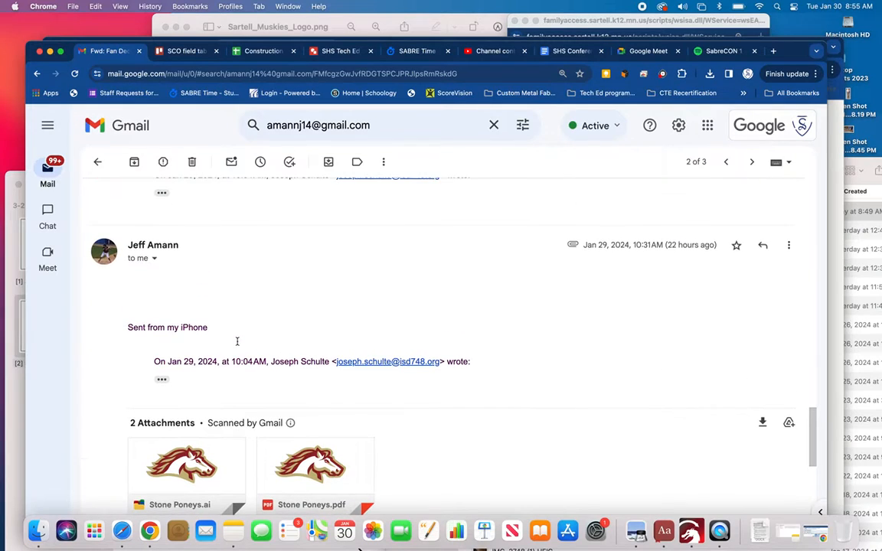
pyautogui.scroll(-4, 237, 345)
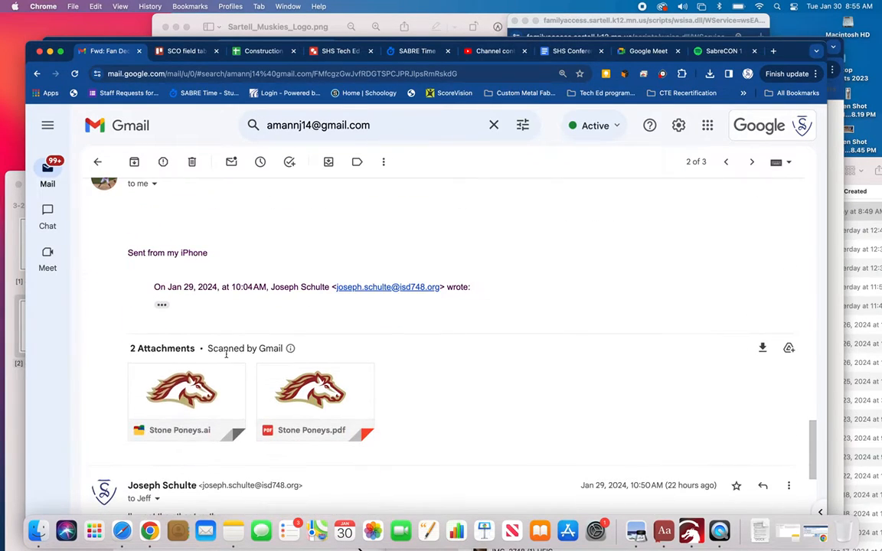
pyautogui.moveTo(213, 404)
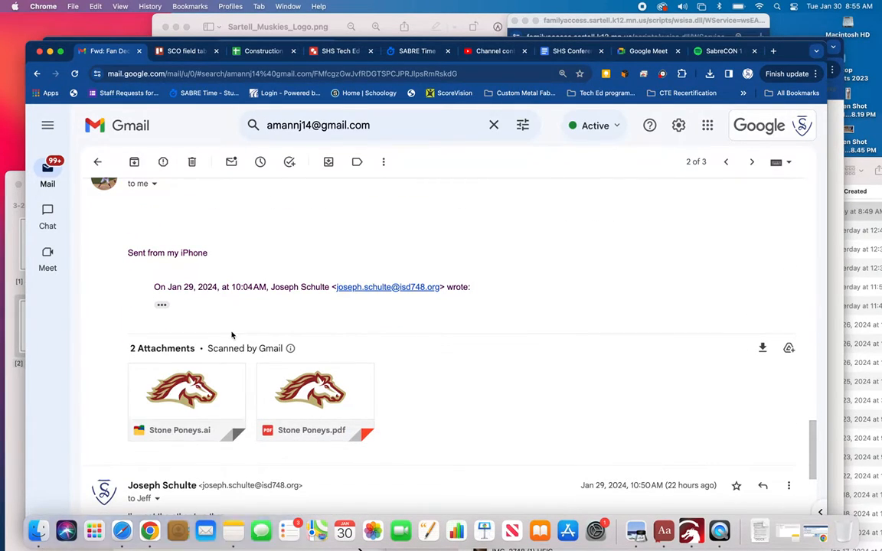
pyautogui.scroll(1, 232, 334)
pyautogui.scroll(-3, 199, 279)
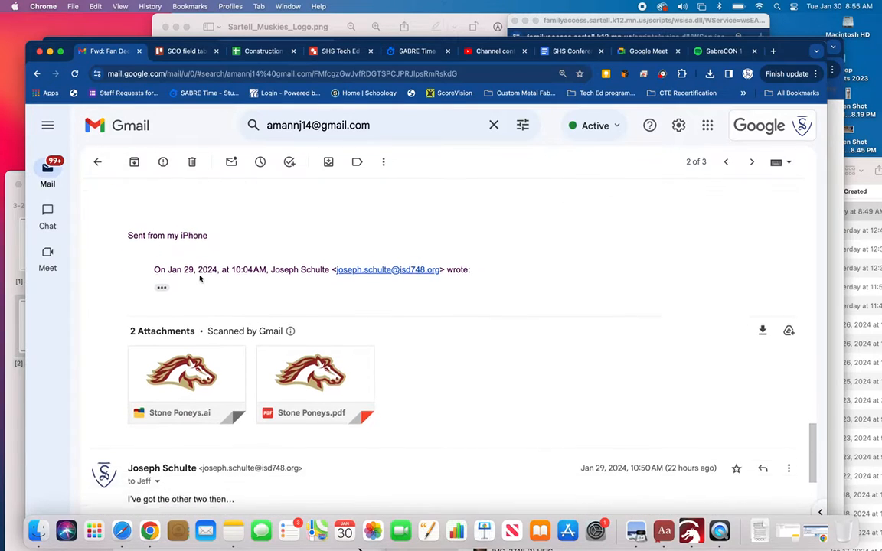
pyautogui.moveTo(199, 327)
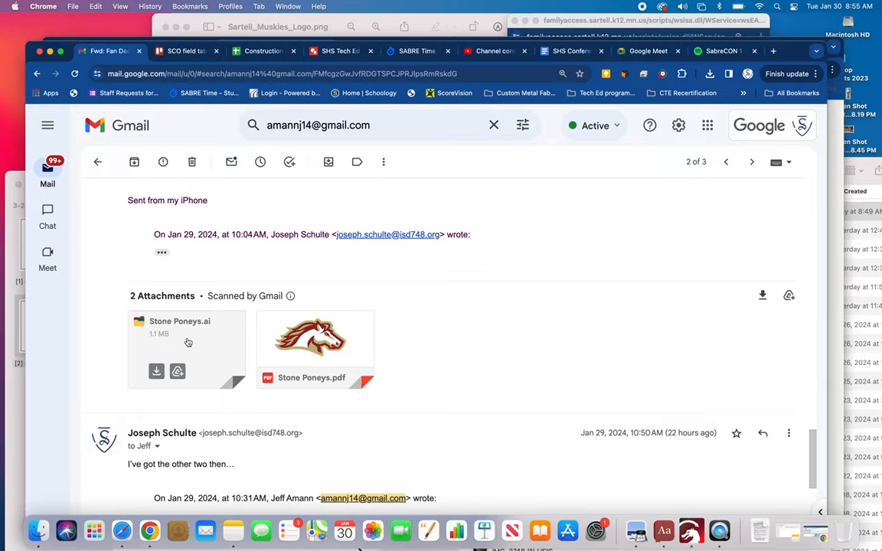
pyautogui.click(157, 371)
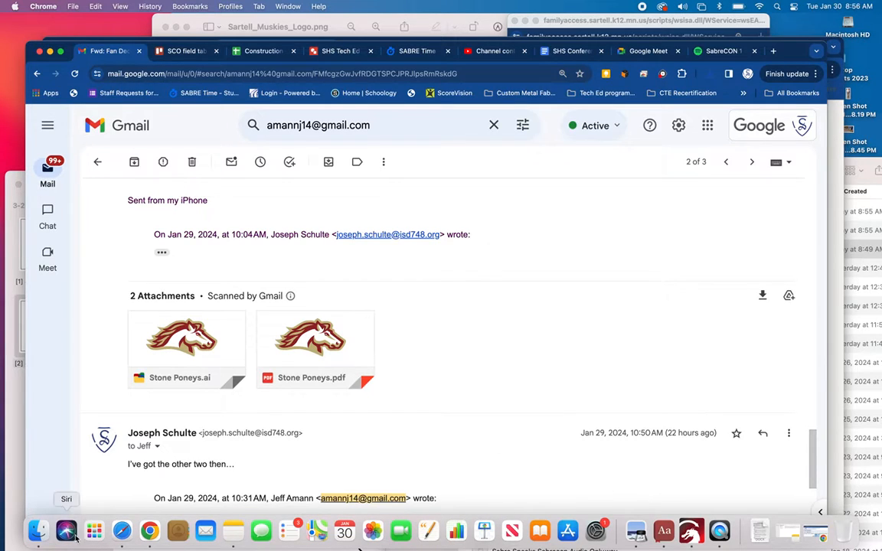
pyautogui.scroll(1, 205, 429)
pyautogui.scroll(5, 204, 430)
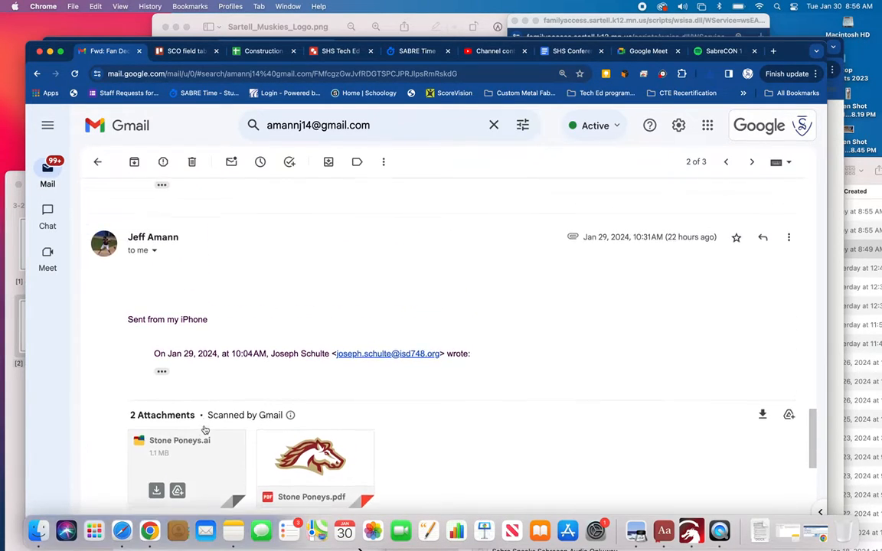
pyautogui.scroll(10, 204, 429)
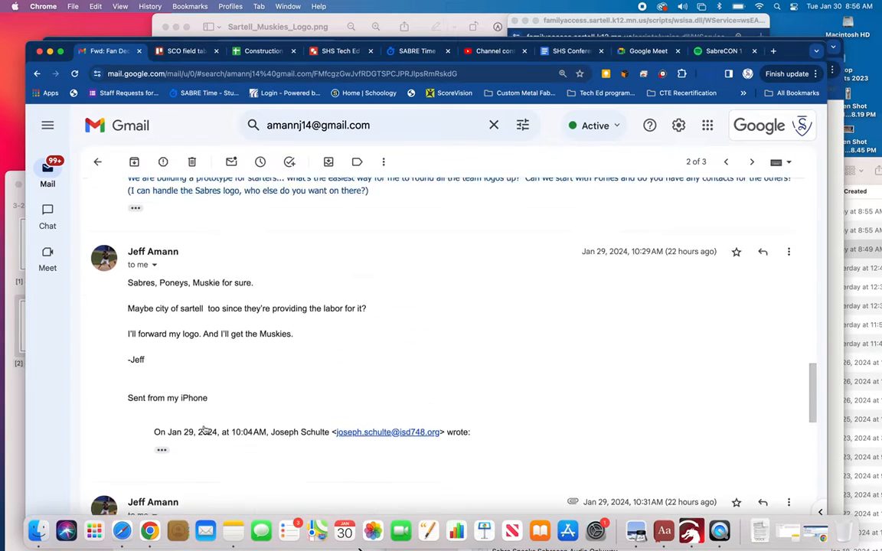
pyautogui.scroll(10, 204, 429)
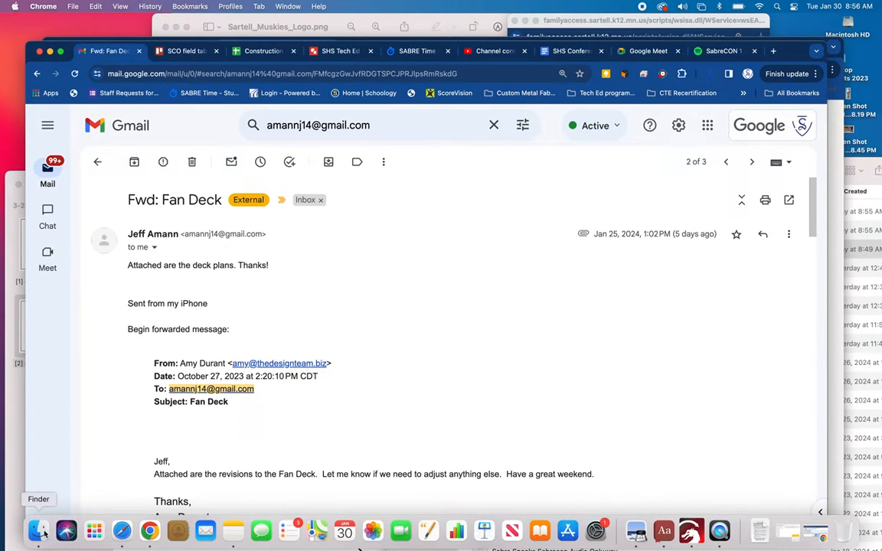
# Import Sartell_Muskies_Logo.png from the Finder's Downloads folder into the LightBurn workspace and deselect it.
pyautogui.click(690, 533)
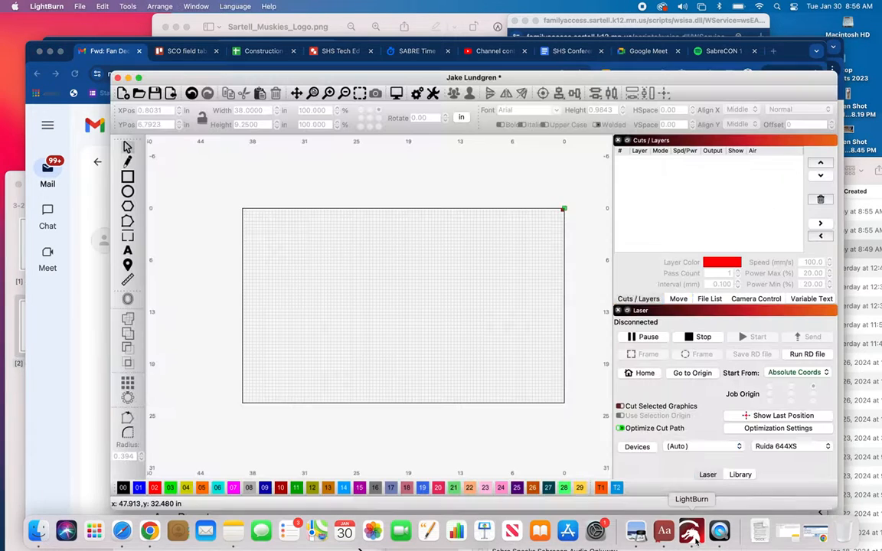
pyautogui.click(35, 532)
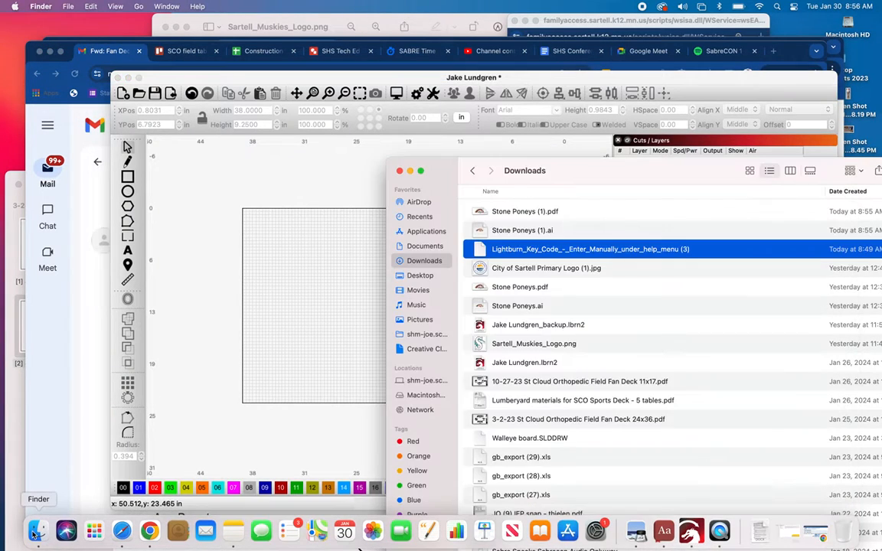
pyautogui.moveTo(437, 171); pyautogui.dragTo(575, 118)
pyautogui.click(636, 291)
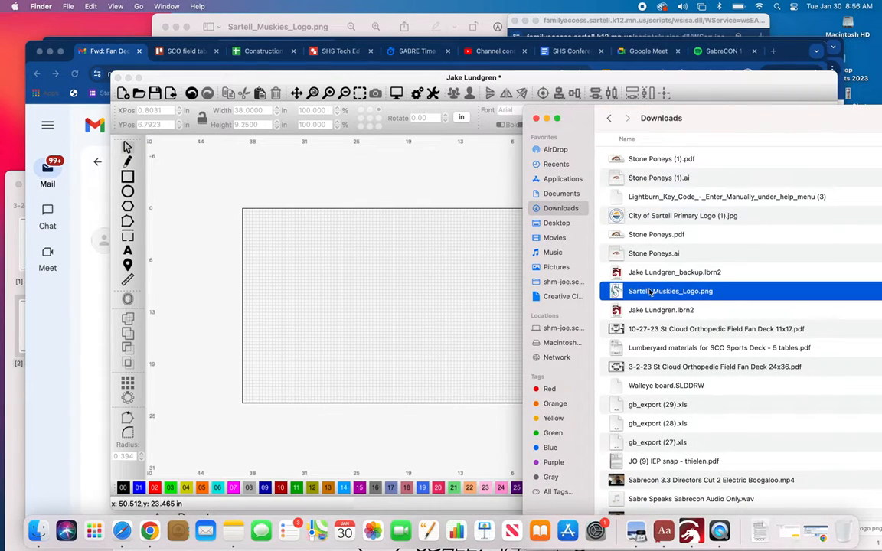
pyautogui.moveTo(649, 291); pyautogui.dragTo(385, 286)
pyautogui.click(267, 254)
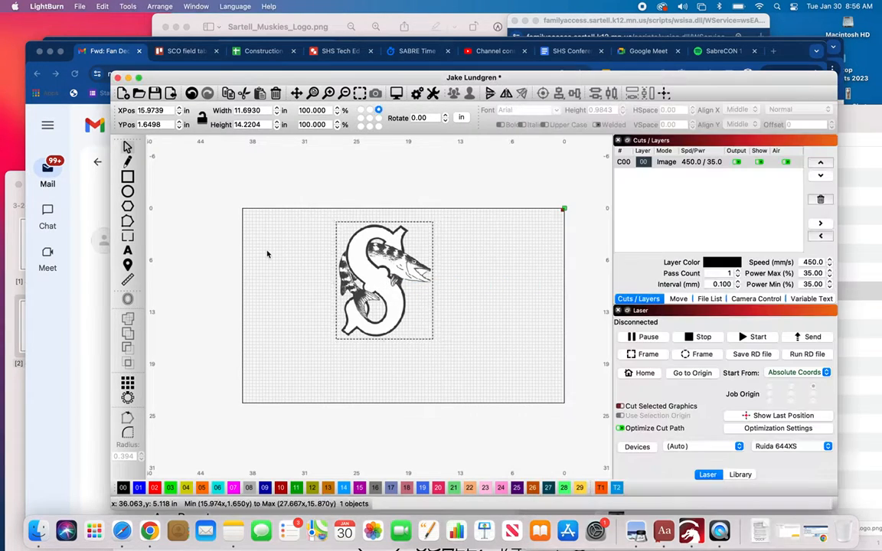
pyautogui.click(267, 254)
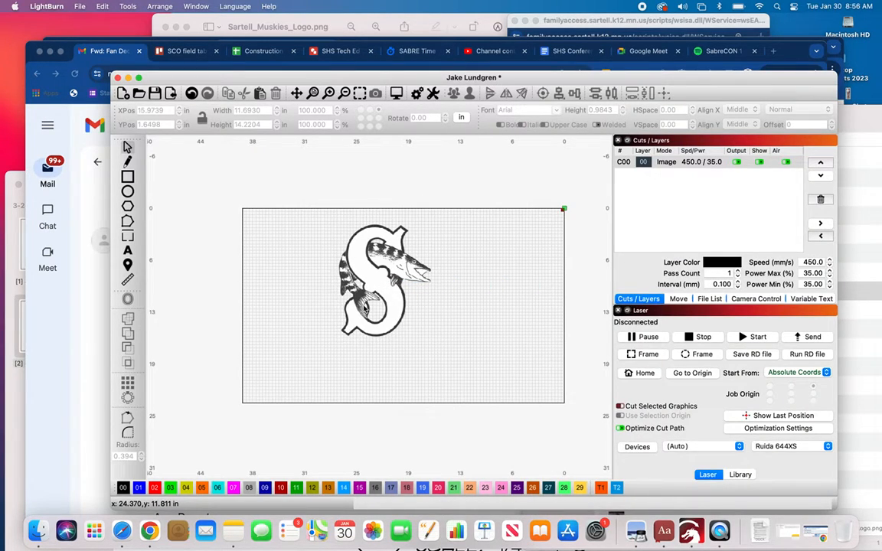
# Find and open the Self Service app by searching the installed applications for "self".
pyautogui.click(94, 531)
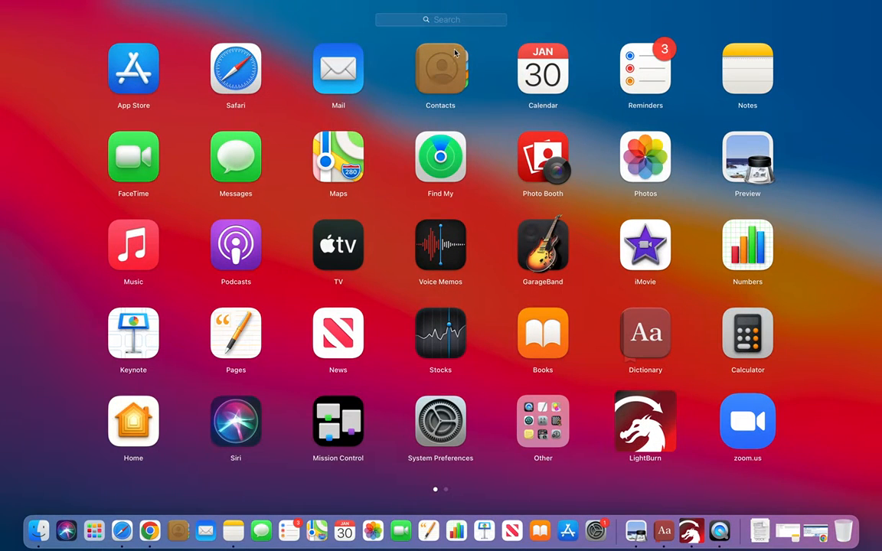
pyautogui.click(445, 21)
pyautogui.write('self')
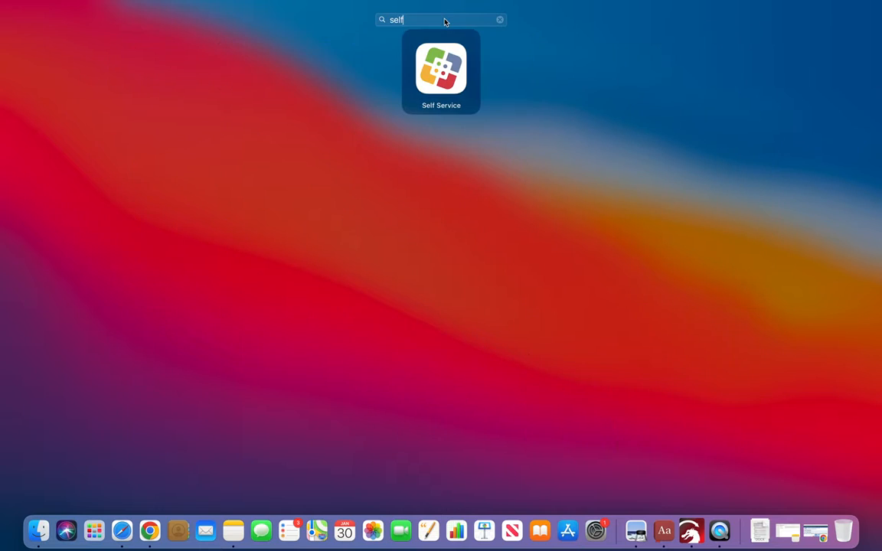
pyautogui.press('Return')
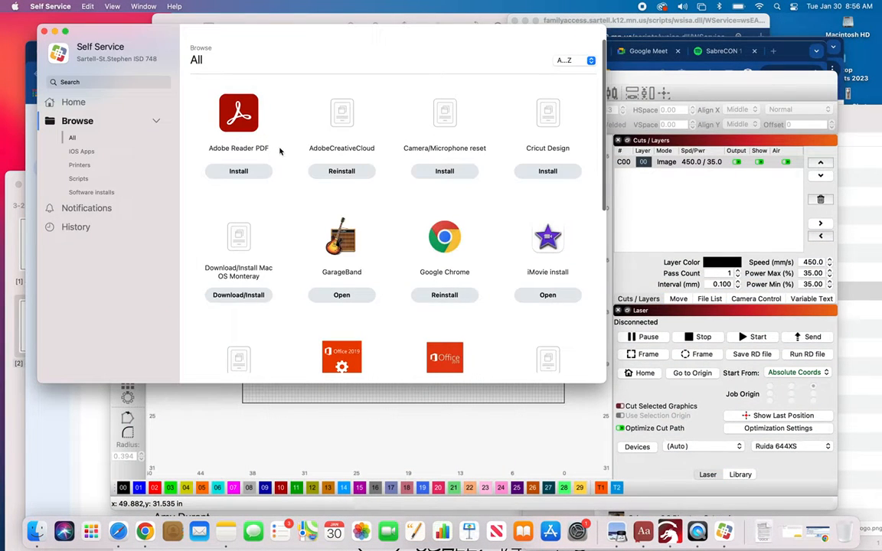
# Locate LightBurn in the Self Service software catalogue, and close Self Service.
pyautogui.scroll(-7, 302, 192)
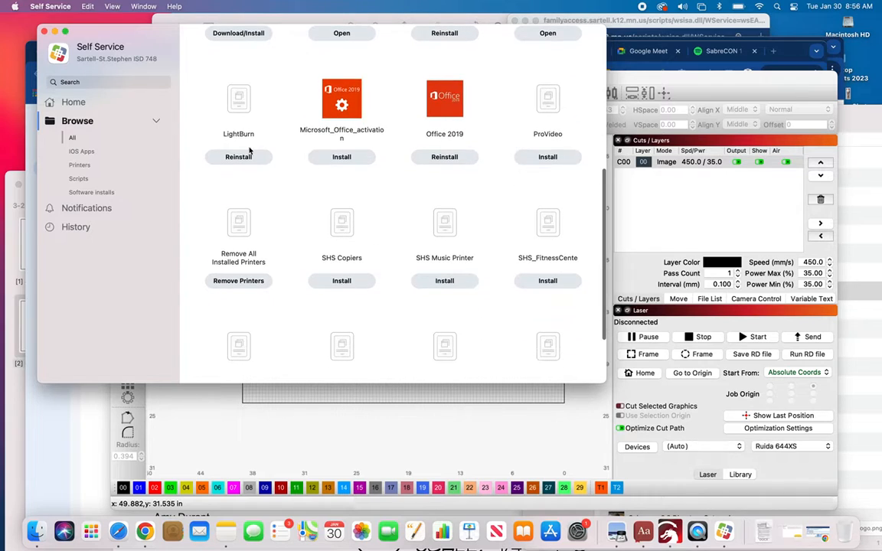
pyautogui.scroll(7, 234, 96)
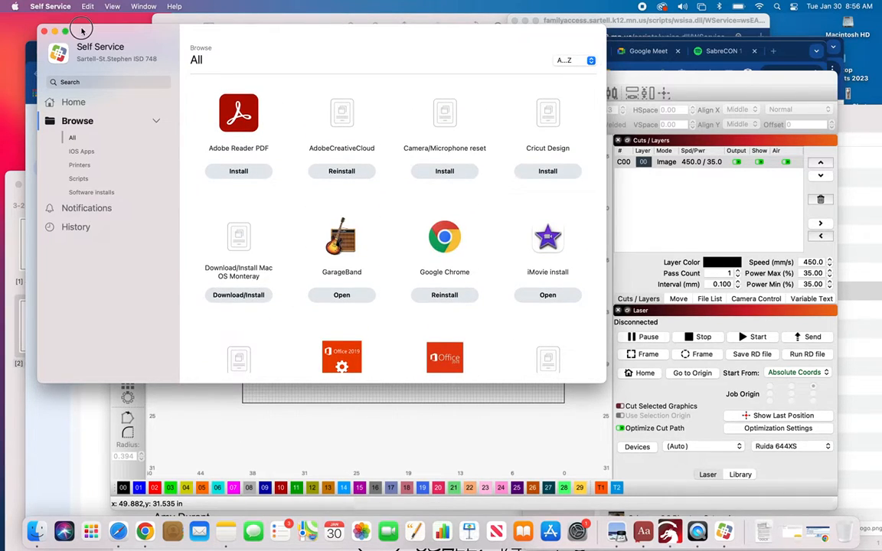
pyautogui.moveTo(75, 31); pyautogui.dragTo(147, 123)
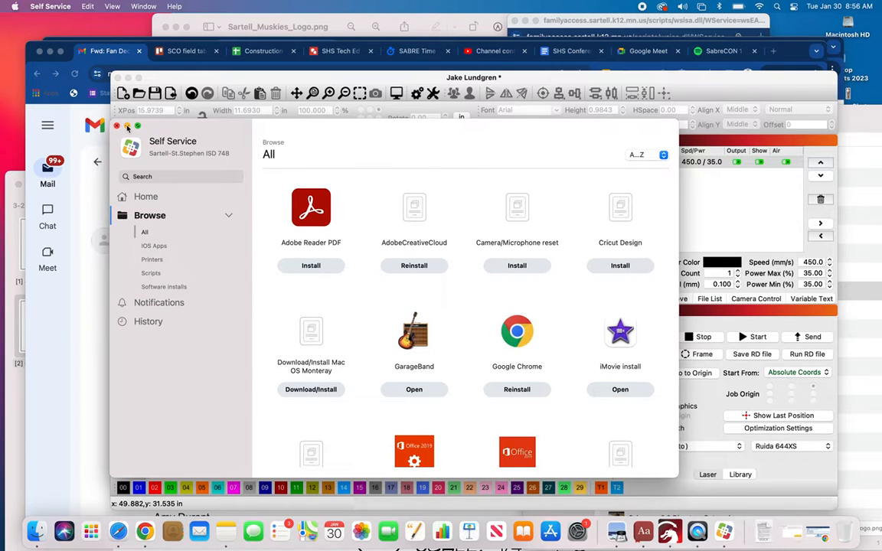
pyautogui.click(116, 125)
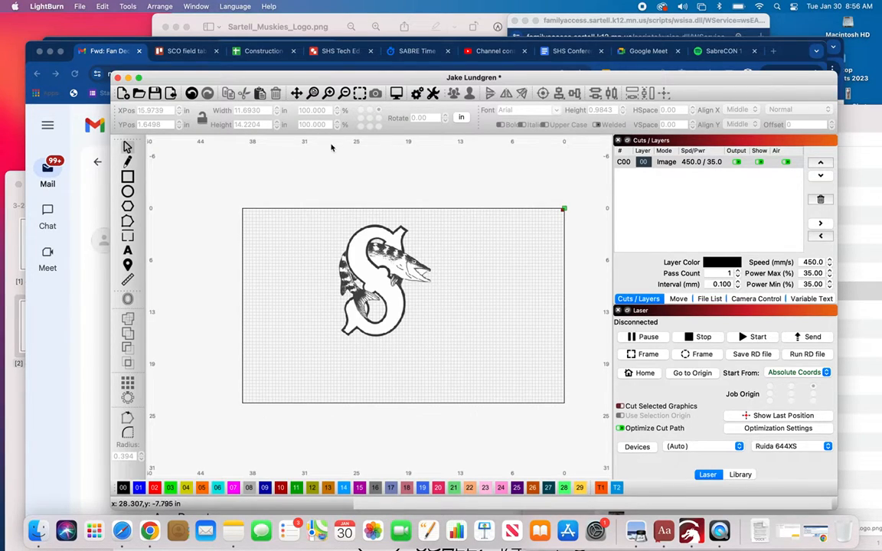
# Open LightBurn's license management page.
pyautogui.click(269, 7)
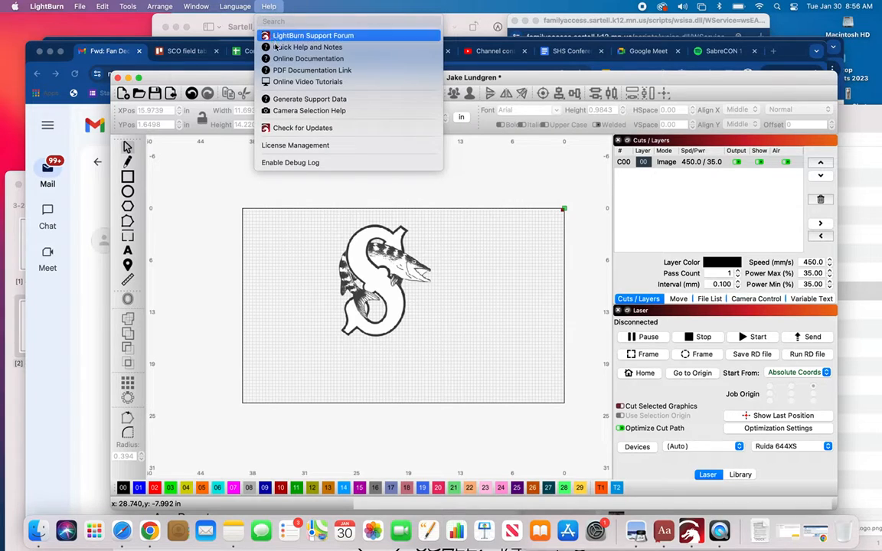
pyautogui.click(303, 145)
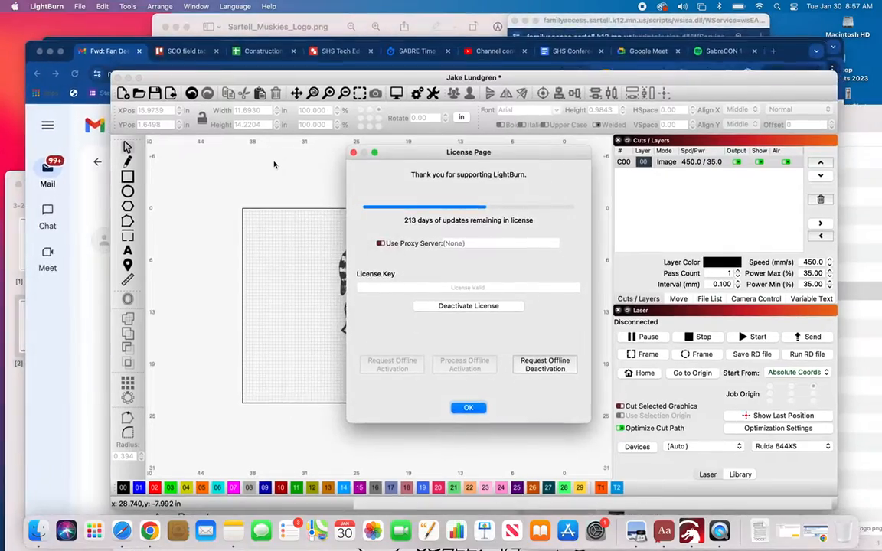
# Switch to Schoology, open the St. Cloud Ortho Field Sports Deck Tables Project from the Construction 2 course, and select the LightBurn software key code.
pyautogui.hotkey('ctrl', 'Up')
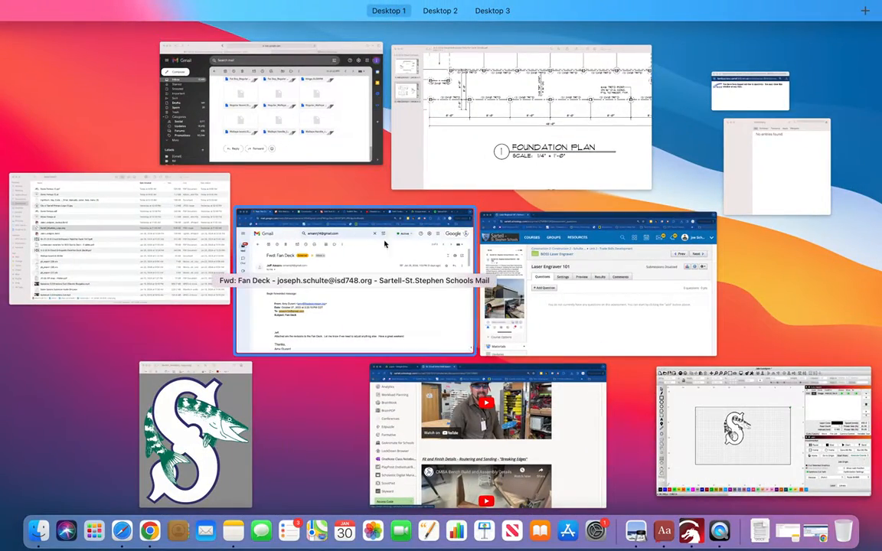
pyautogui.click(501, 264)
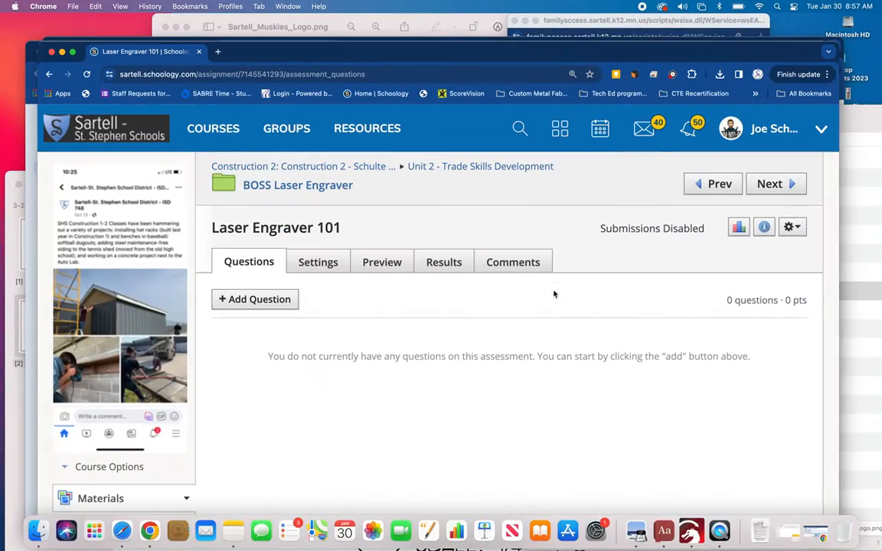
pyautogui.click(277, 166)
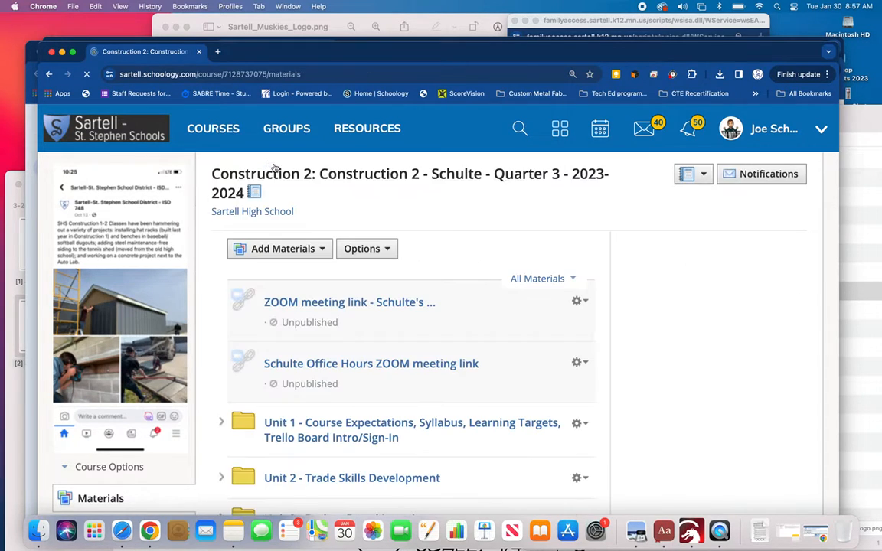
pyautogui.scroll(-3, 677, 365)
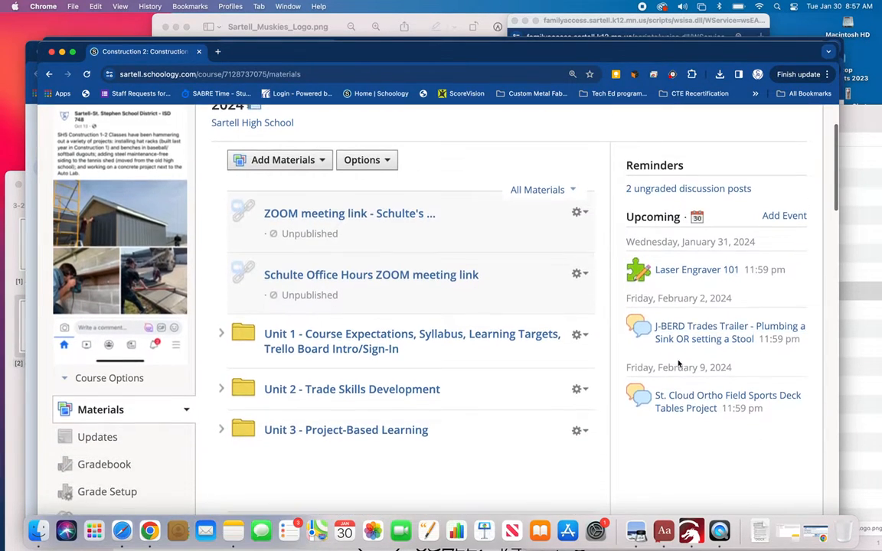
pyautogui.scroll(-10, 518, 335)
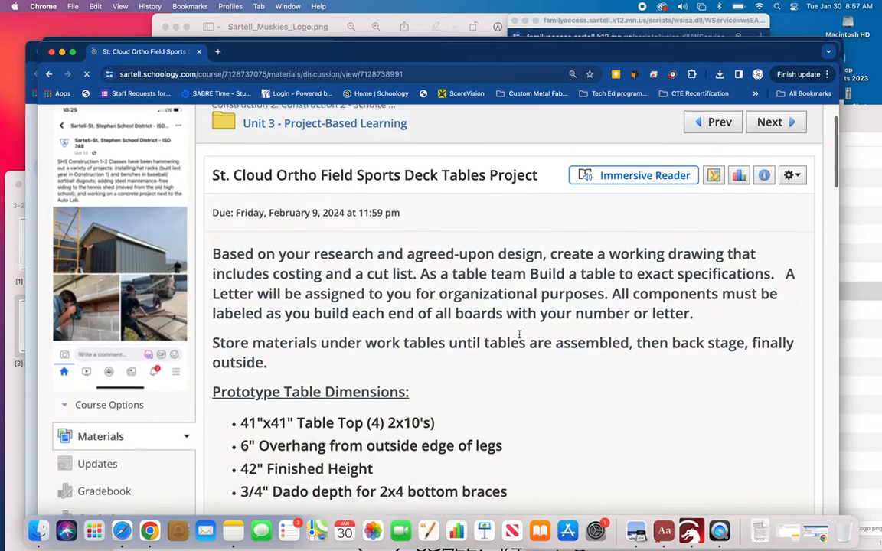
pyautogui.scroll(-10, 521, 337)
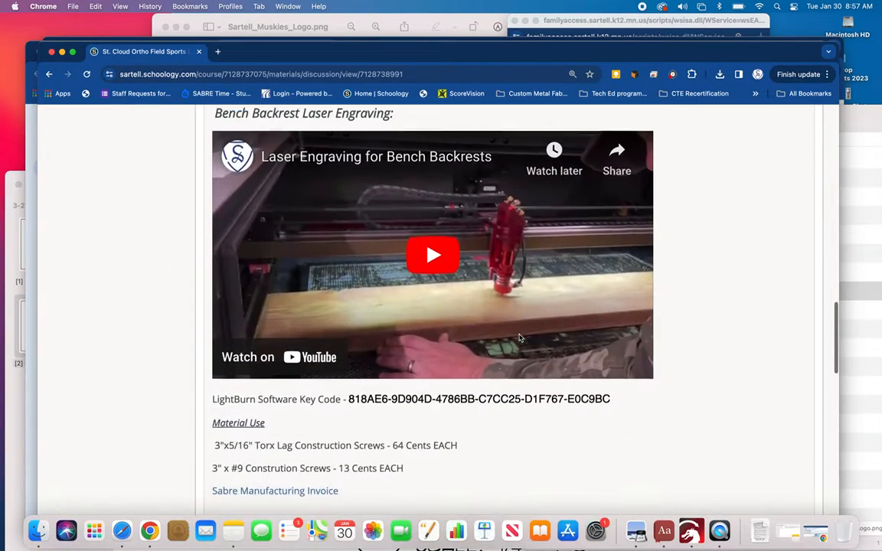
pyautogui.moveTo(343, 334); pyautogui.dragTo(630, 342)
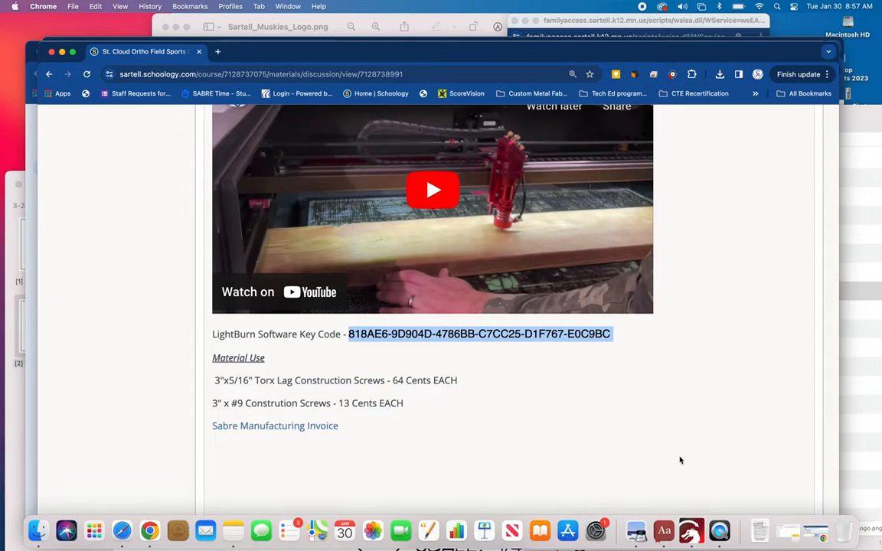
# Switch to LightBurn, close the license page, and choose the Ruida 644XS as the laser device.
pyautogui.click(691, 529)
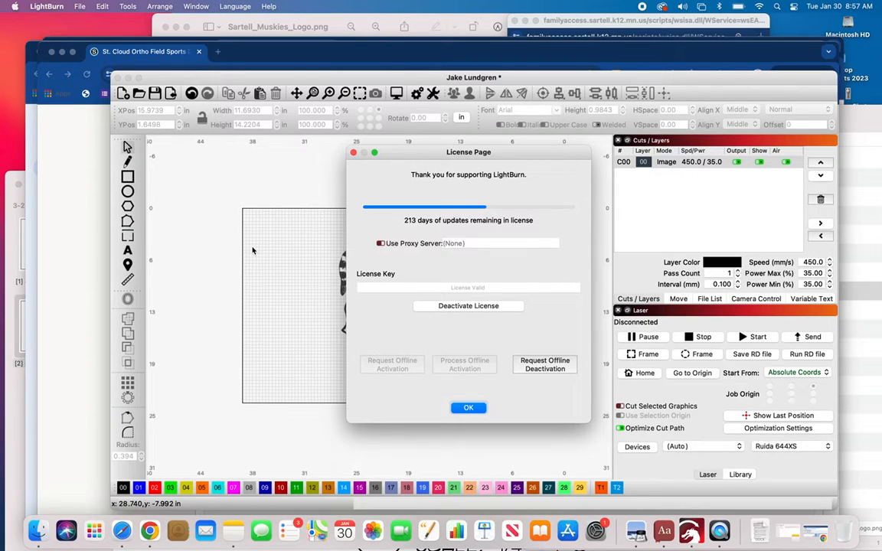
pyautogui.press('Return')
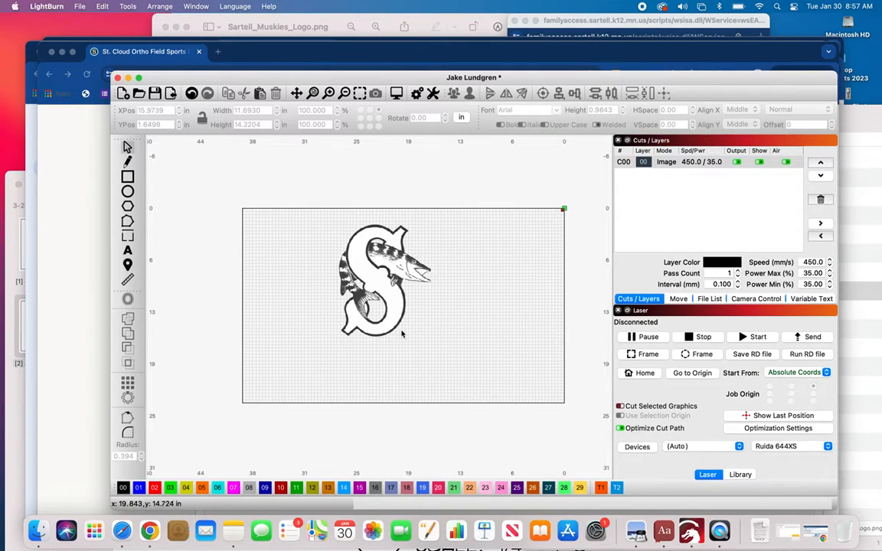
pyautogui.click(780, 452)
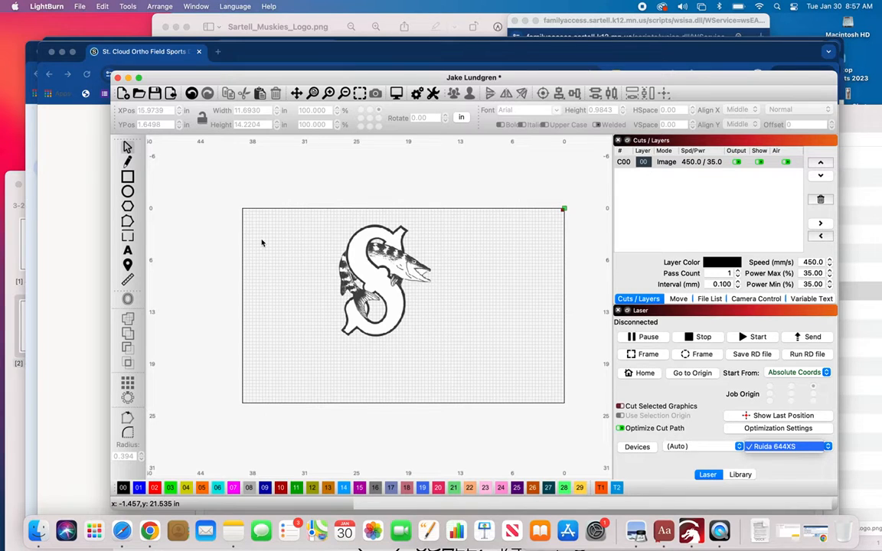
# Move the Muskies logo nearer the middle of the work area, to about X 12.62 in and Y 3.92 in.
pyautogui.scroll(5, 261, 242)
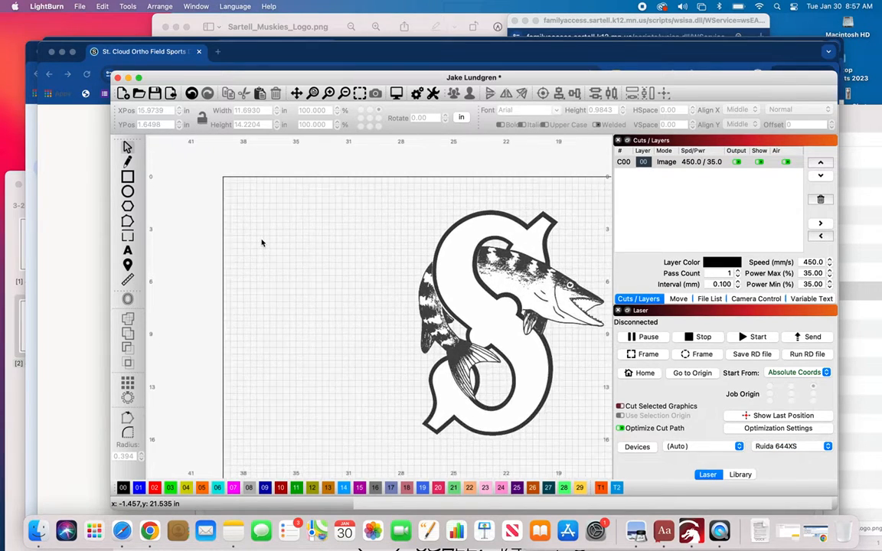
pyautogui.scroll(3, 261, 243)
pyautogui.scroll(-8, 261, 243)
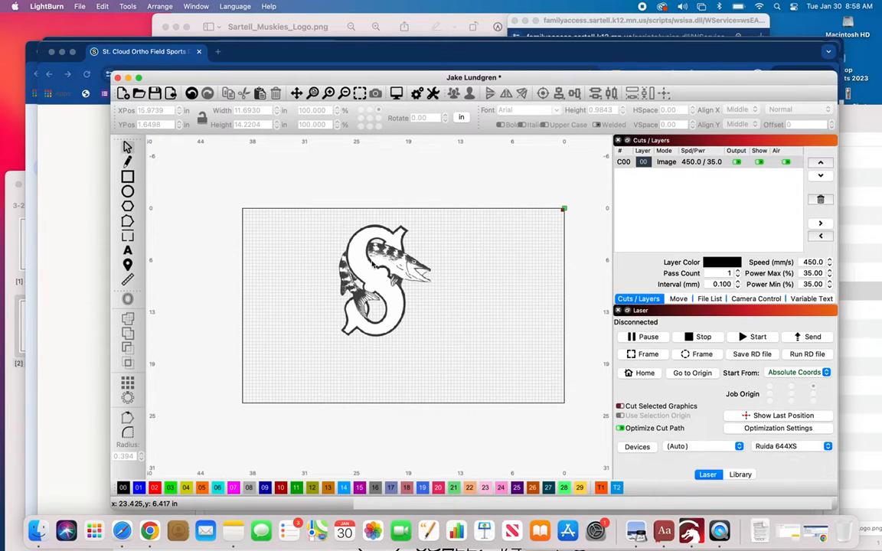
pyautogui.moveTo(373, 263); pyautogui.dragTo(402, 287)
pyautogui.scroll(-2, 402, 287)
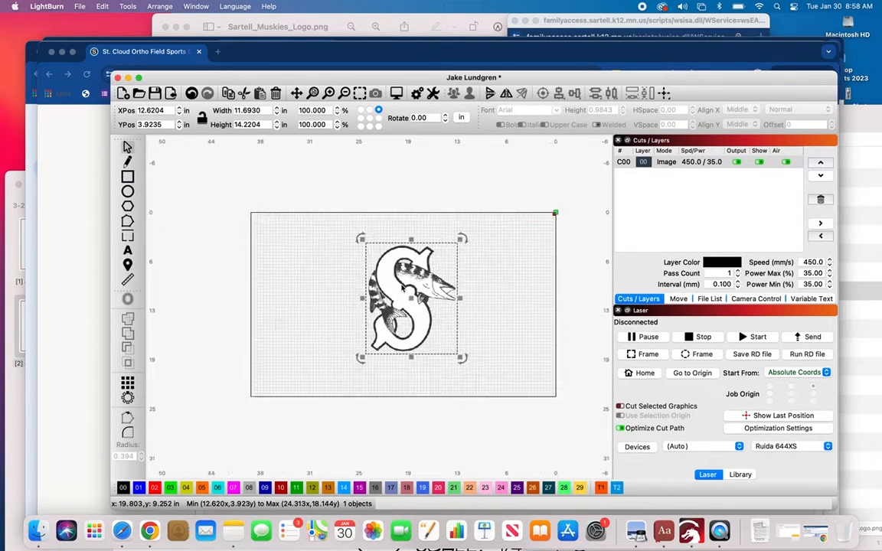
pyautogui.scroll(5, 401, 287)
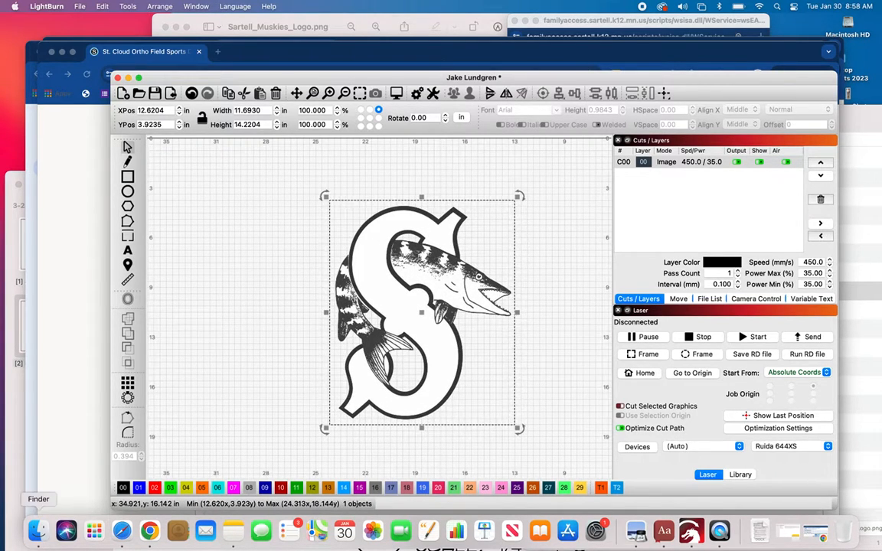
# View Sartell_Muskies_Logo.png from the Downloads folder in Preview, move its window aside, and return to LightBurn.
pyautogui.click(37, 529)
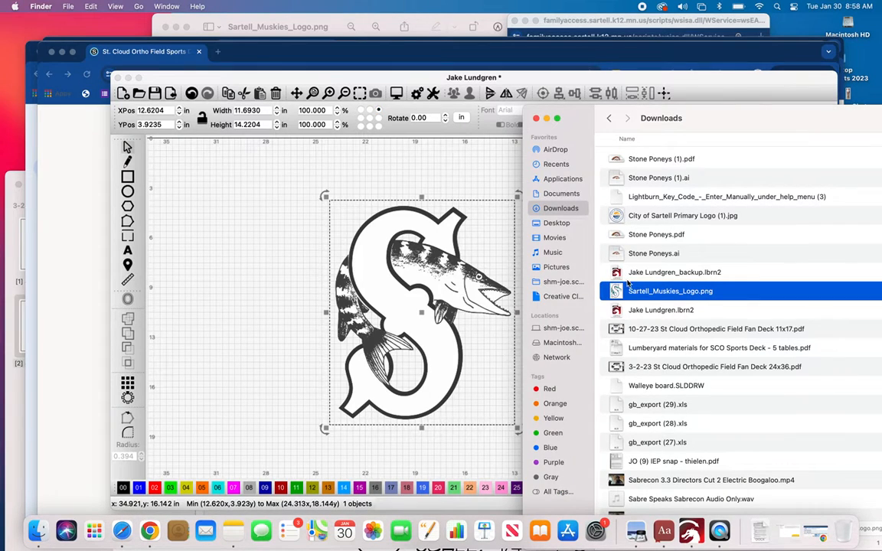
pyautogui.doubleClick(628, 288)
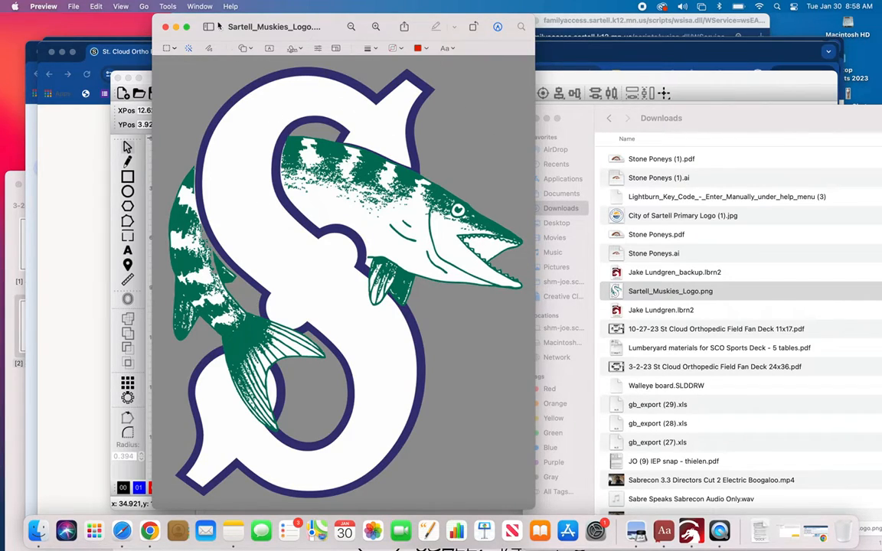
pyautogui.moveTo(218, 26); pyautogui.dragTo(544, 26)
pyautogui.click(210, 322)
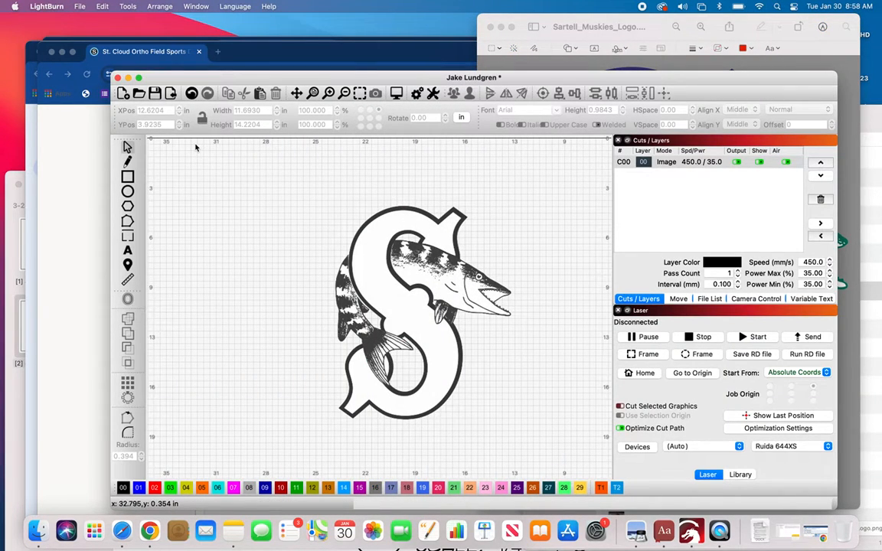
# Preview the laser job, examine closely how the inside of the S would be engraved, and close the preview.
pyautogui.click(397, 94)
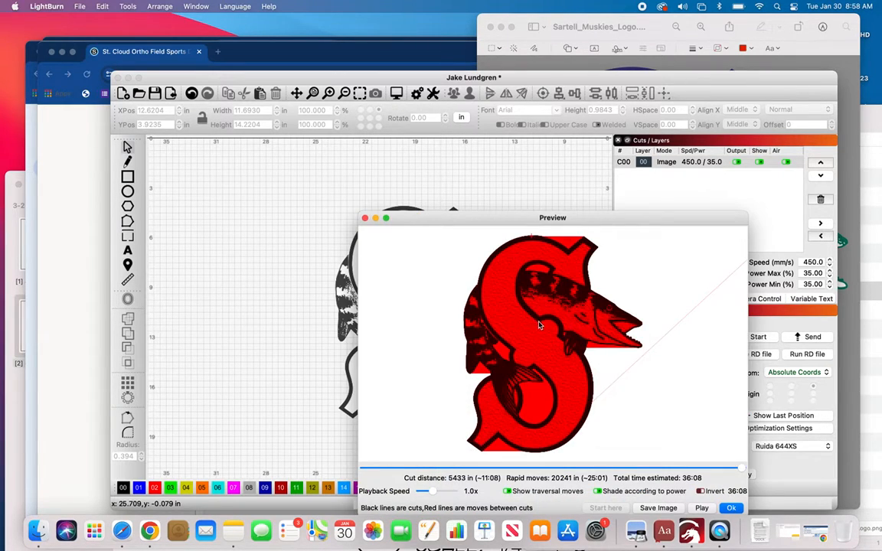
pyautogui.scroll(-4, 531, 344)
pyautogui.scroll(6, 532, 344)
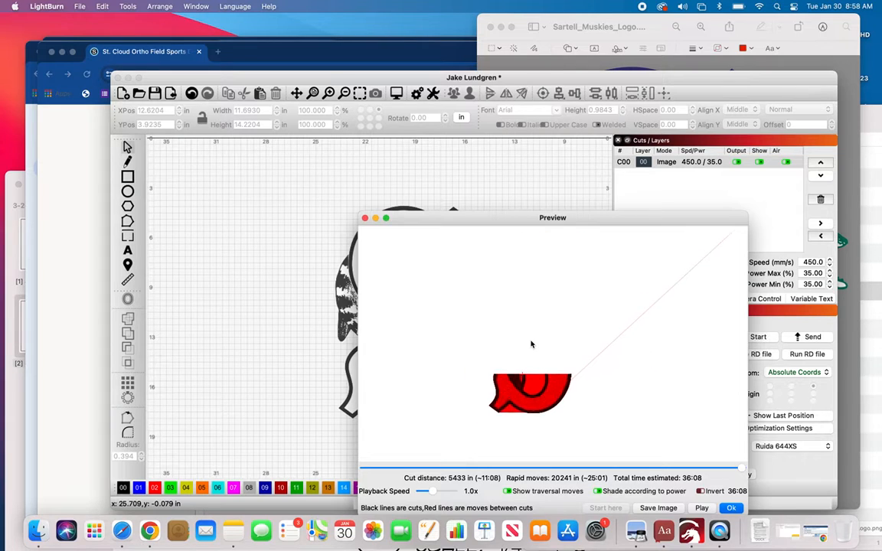
pyautogui.scroll(4, 531, 343)
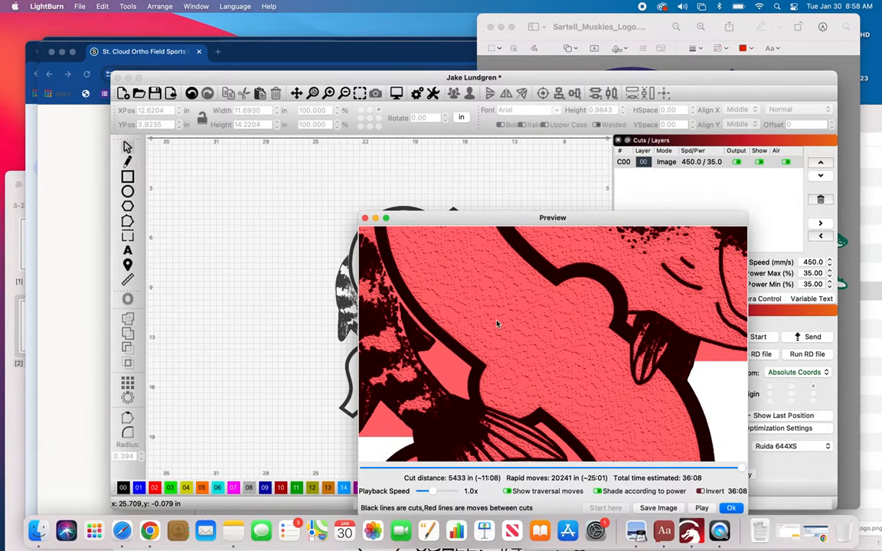
pyautogui.scroll(-3, 497, 324)
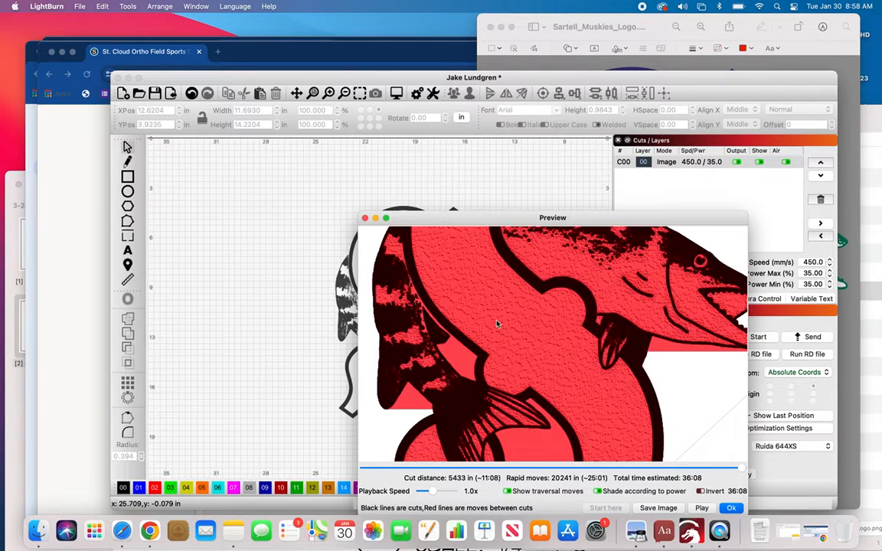
pyautogui.scroll(-3, 497, 324)
pyautogui.scroll(-1, 497, 324)
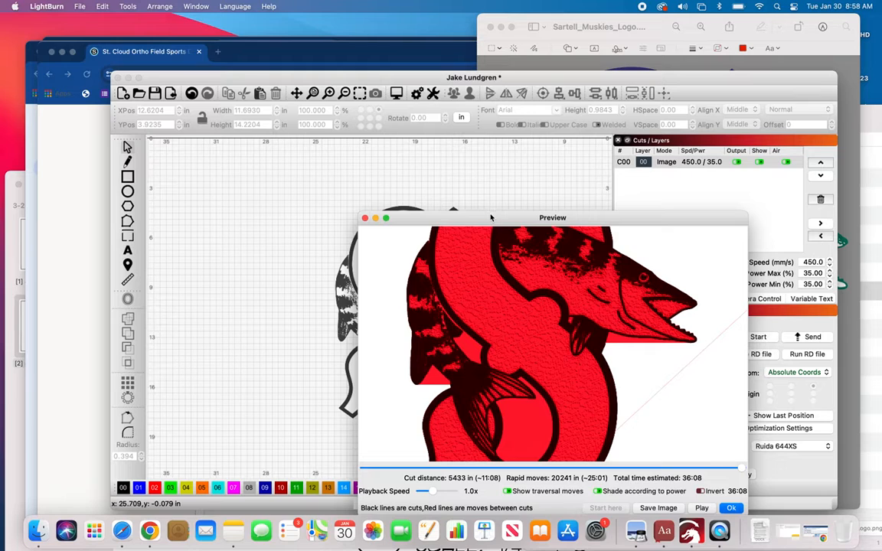
pyautogui.moveTo(491, 218); pyautogui.dragTo(383, 162)
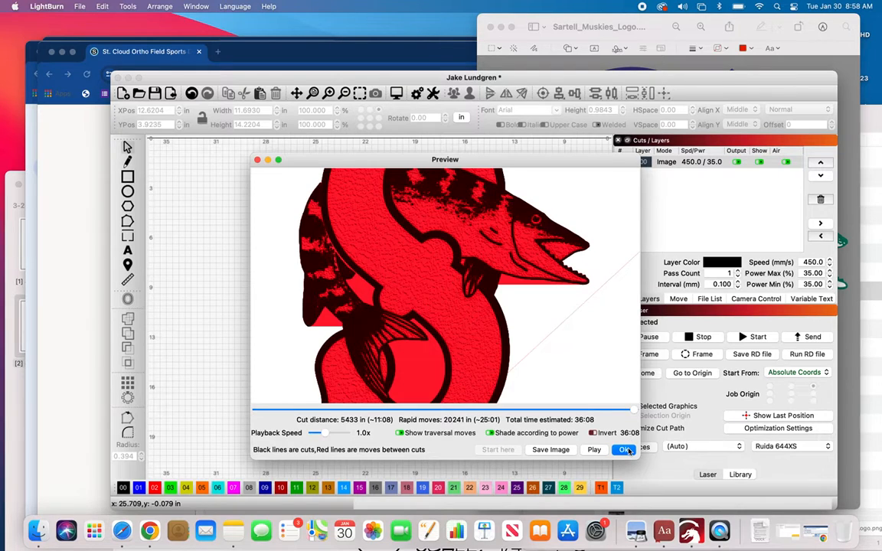
pyautogui.click(626, 450)
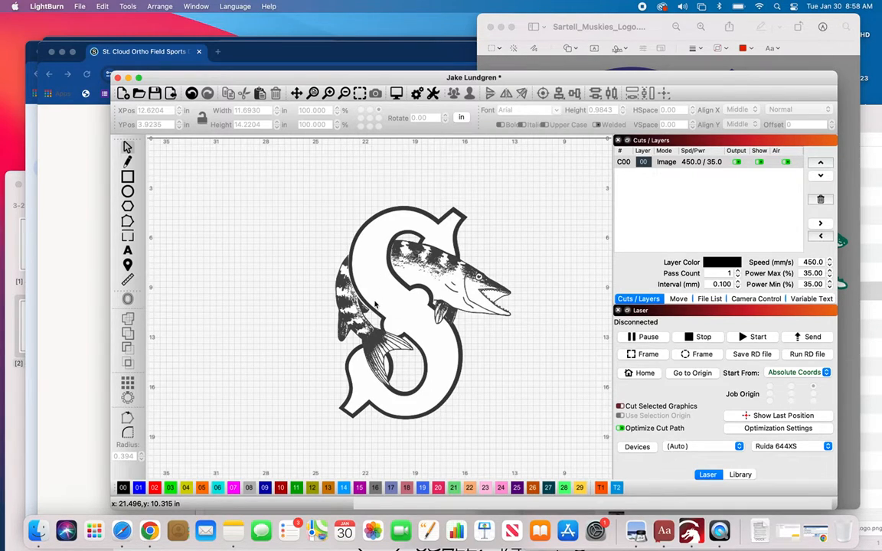
# Reopen Sartell_Muskies_Logo.png from the Downloads folder in Preview, place its window beside the file list, and show the markup tools.
pyautogui.click(40, 533)
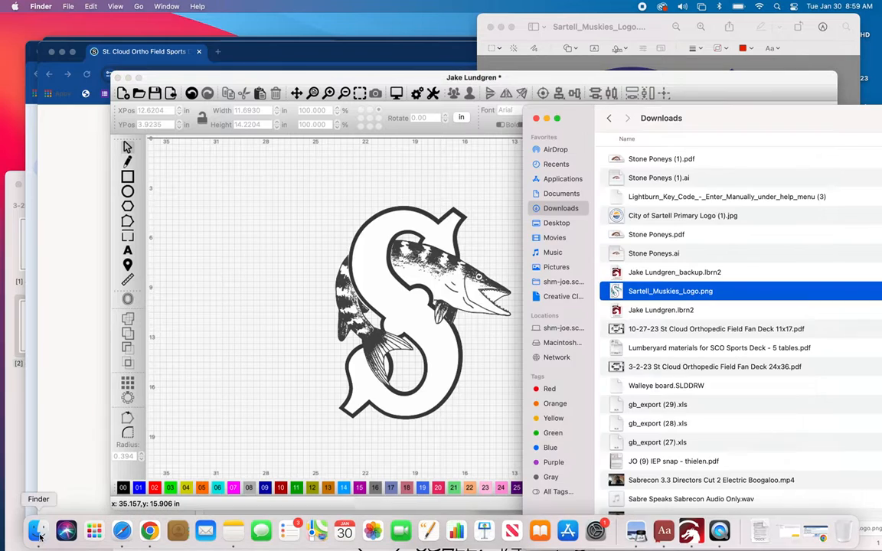
pyautogui.doubleClick(640, 291)
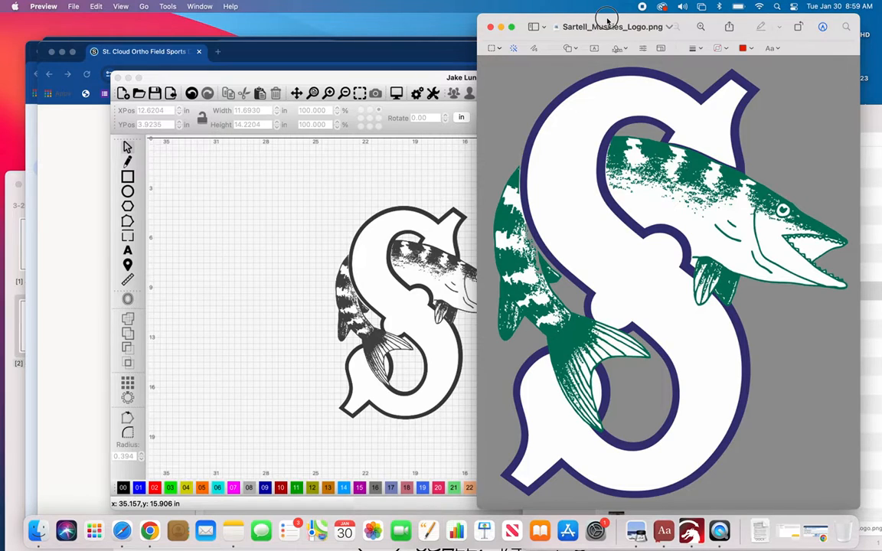
pyautogui.moveTo(607, 20); pyautogui.dragTo(335, 8)
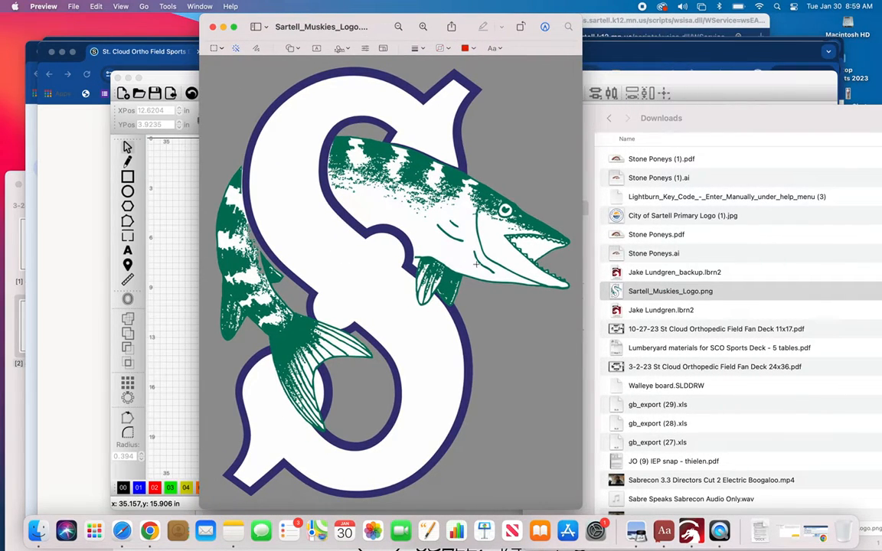
pyautogui.click(544, 27)
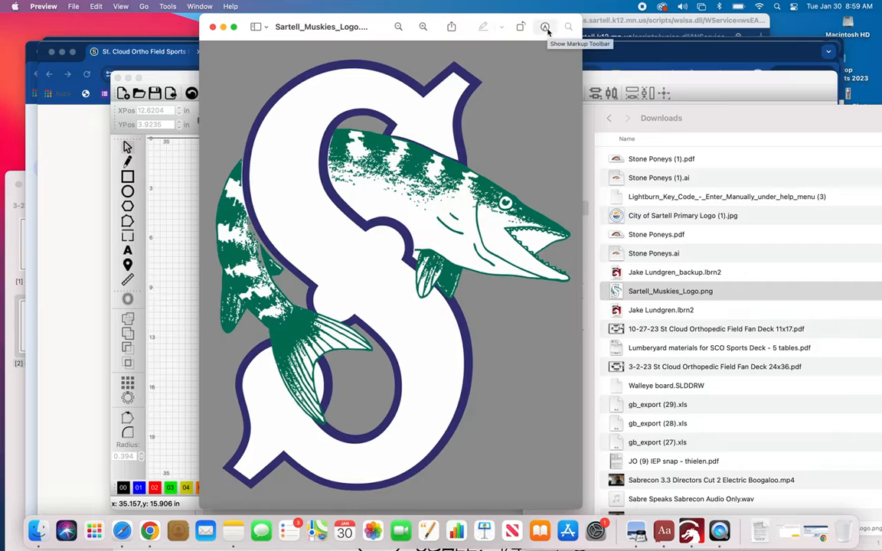
pyautogui.click(545, 28)
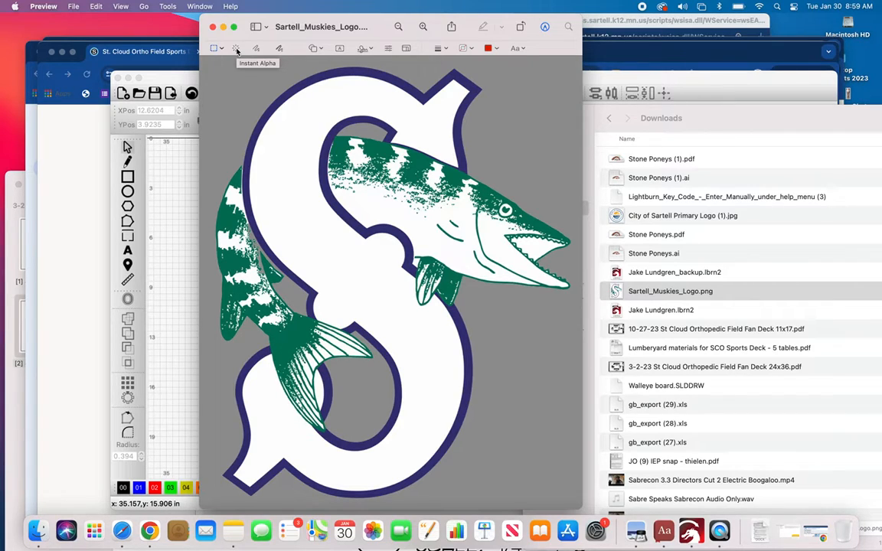
# Remove the white fill inside the S of the logo with Instant Alpha.
pyautogui.click(237, 49)
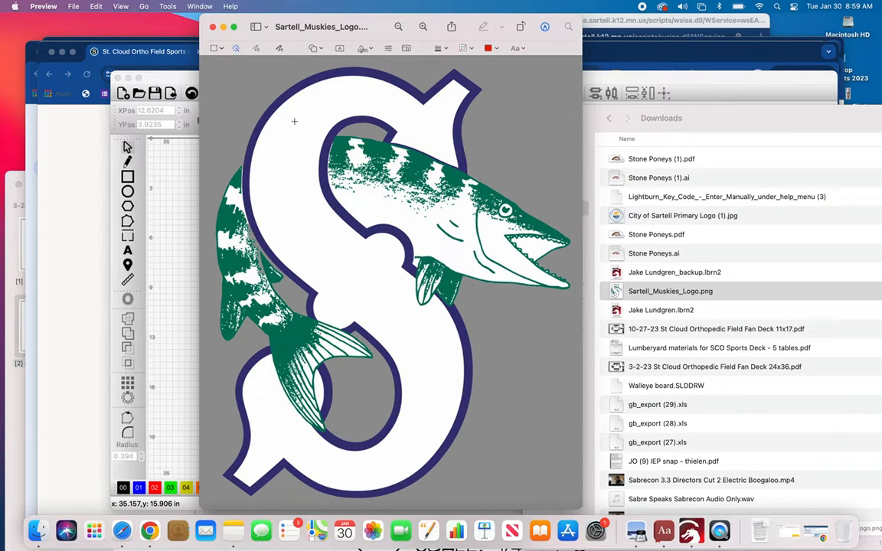
pyautogui.moveTo(295, 121); pyautogui.dragTo(290, 101)
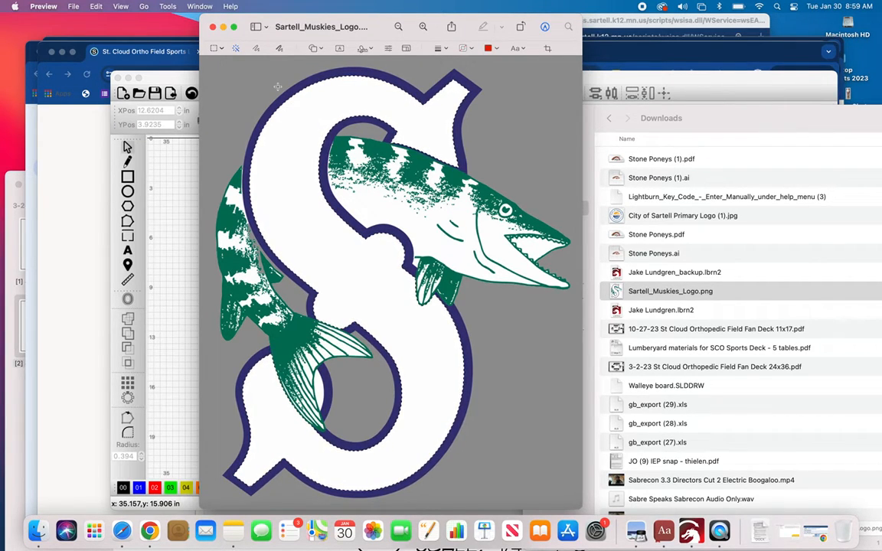
pyautogui.press('Delete')
pyautogui.moveTo(299, 104); pyautogui.dragTo(308, 117)
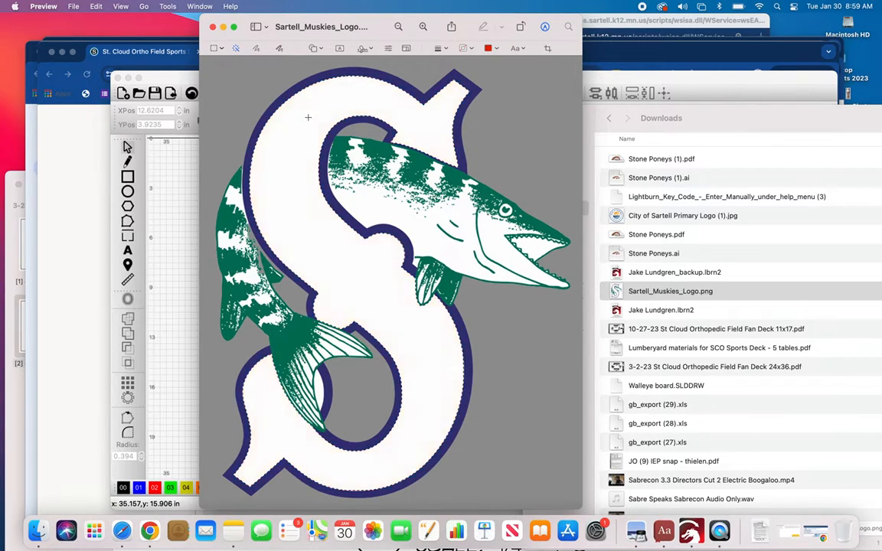
pyautogui.press('Delete')
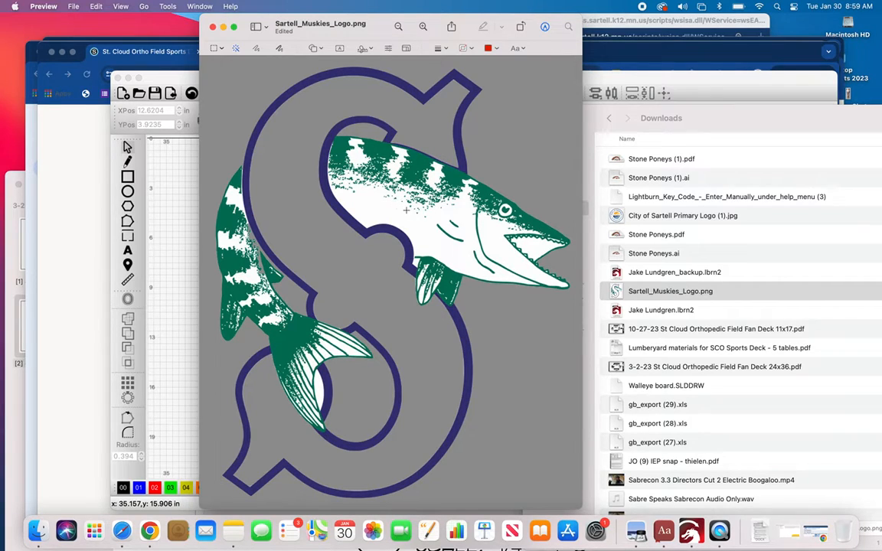
# Delete the small white area between the tail fin and the S with Instant Alpha, and save the PNG.
pyautogui.moveTo(319, 382); pyautogui.dragTo(321, 393)
pyautogui.press('Delete')
pyautogui.press('super+s')
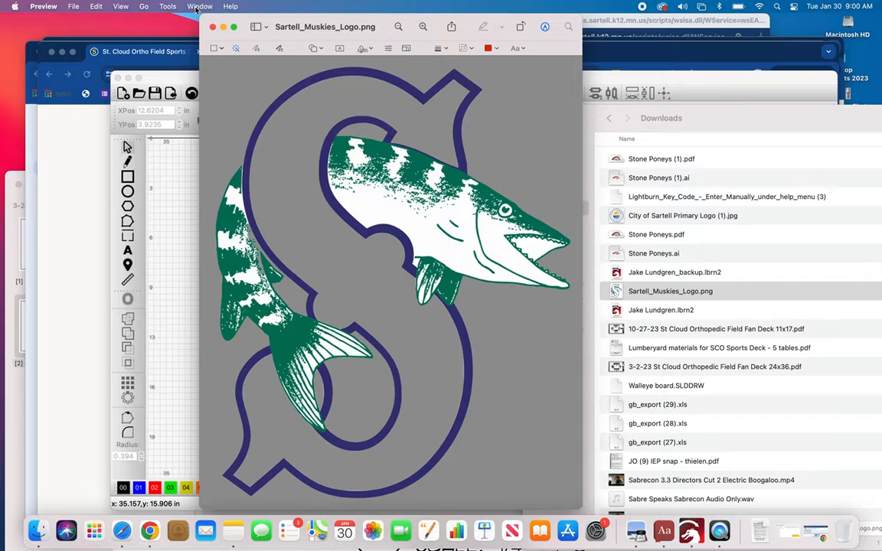
pyautogui.click(73, 7)
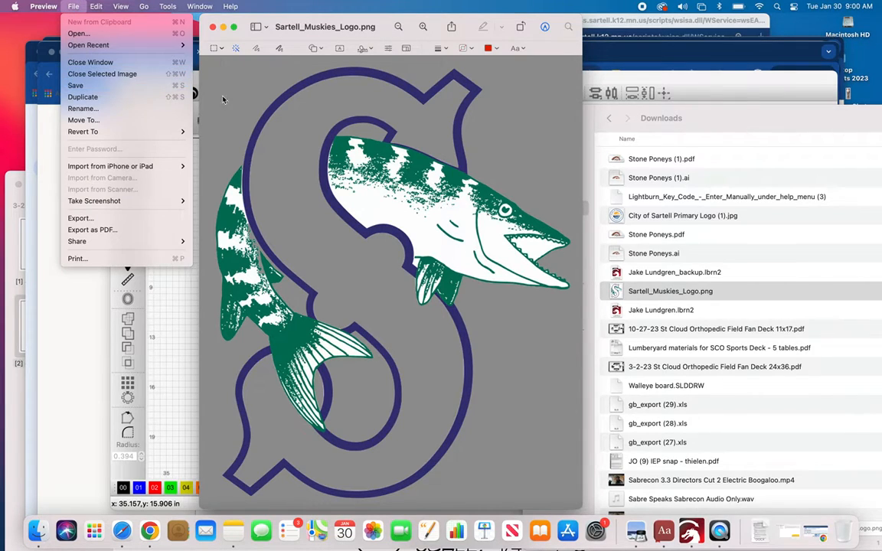
pyautogui.click(440, 12)
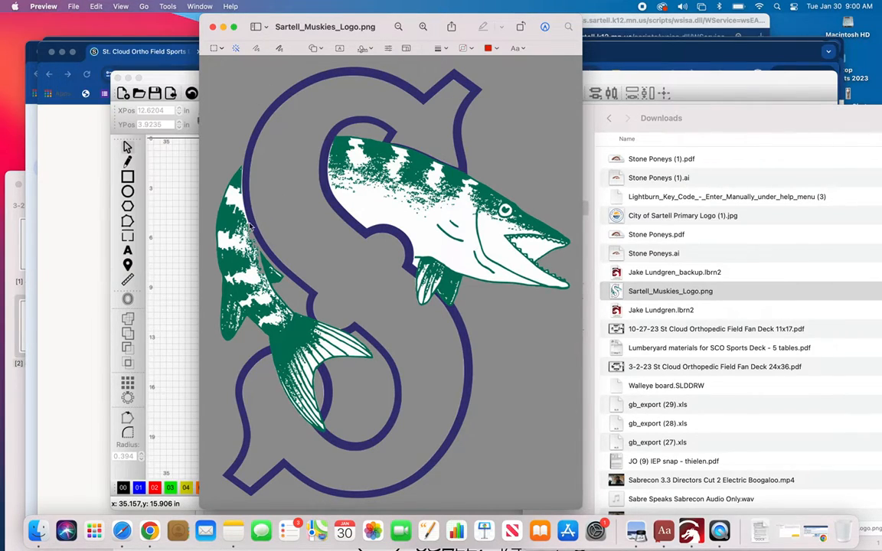
# Import the edited Sartell_Muskies_Logo.png from Downloads into the LightBurn workspace beside the original logo.
pyautogui.click(157, 241)
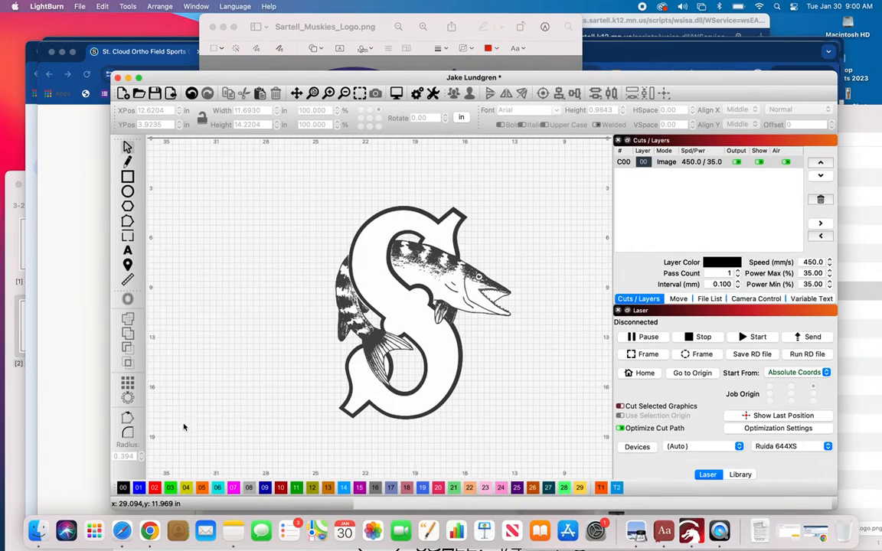
pyautogui.click(37, 531)
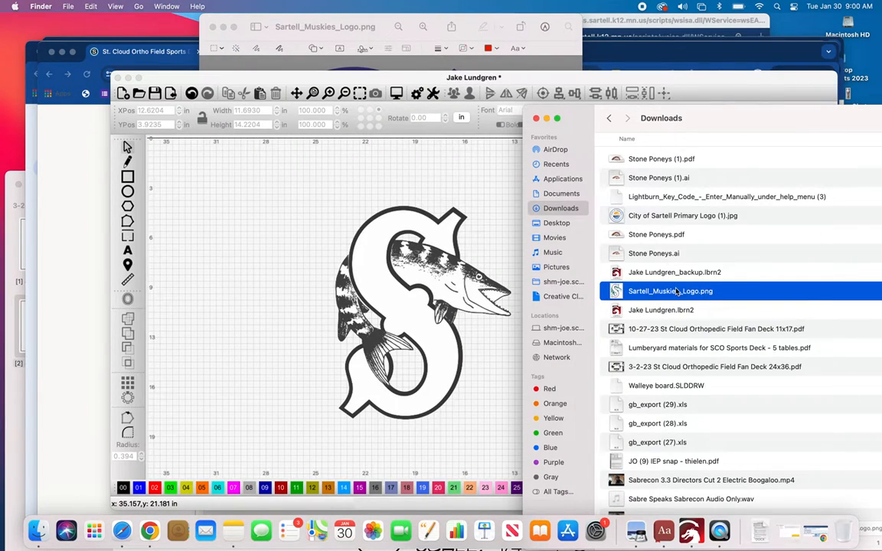
pyautogui.moveTo(677, 292); pyautogui.dragTo(243, 286)
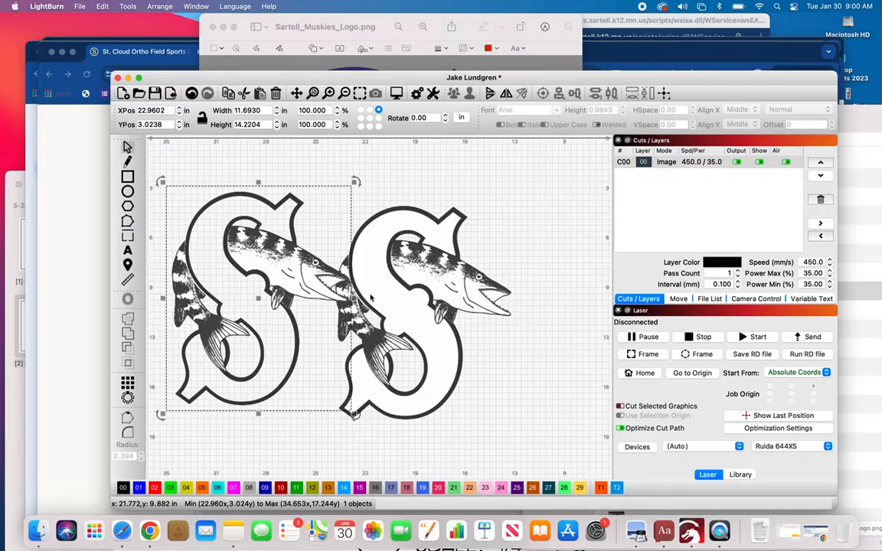
# Select both Sartell Muskies logos and preview their laser engraving side by side.
pyautogui.keyDown('shift'); pyautogui.click(416, 223); pyautogui.keyUp('shift')
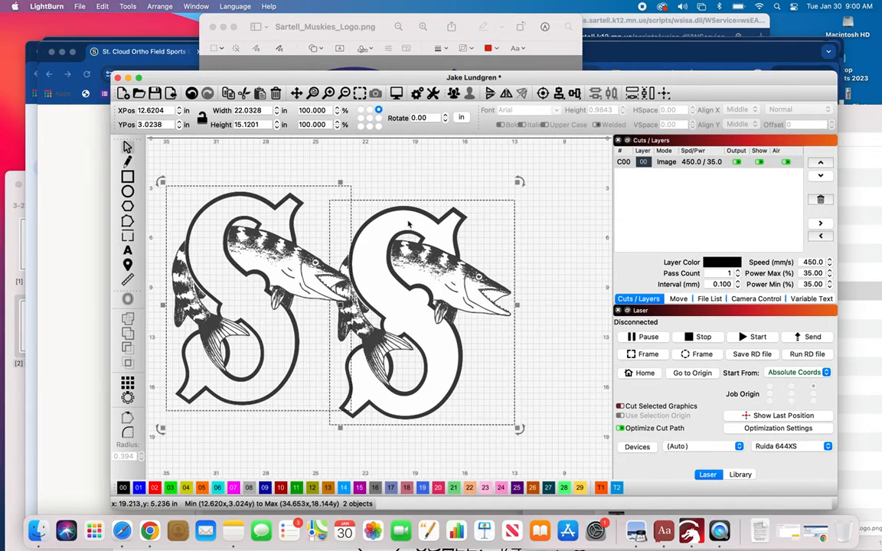
pyautogui.press('Escape')
pyautogui.click(398, 220)
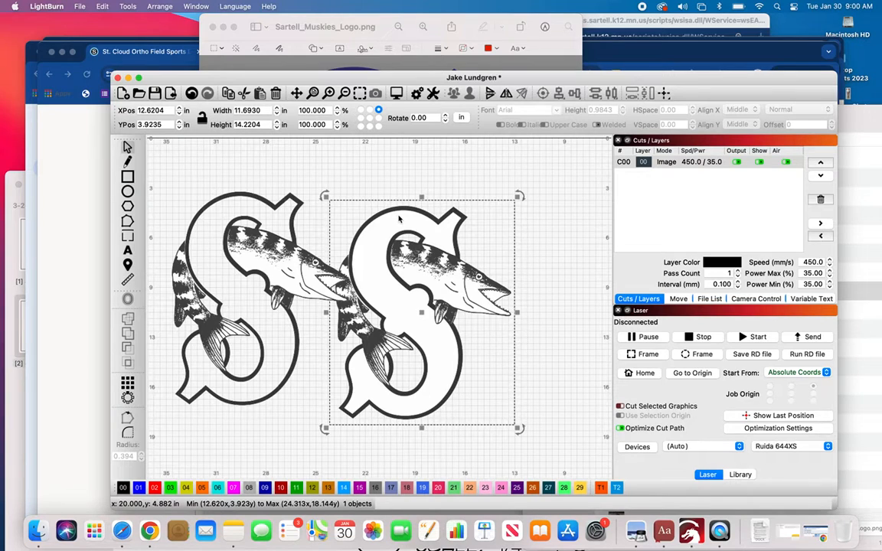
pyautogui.keyDown('shift'); pyautogui.click(232, 274); pyautogui.keyUp('shift')
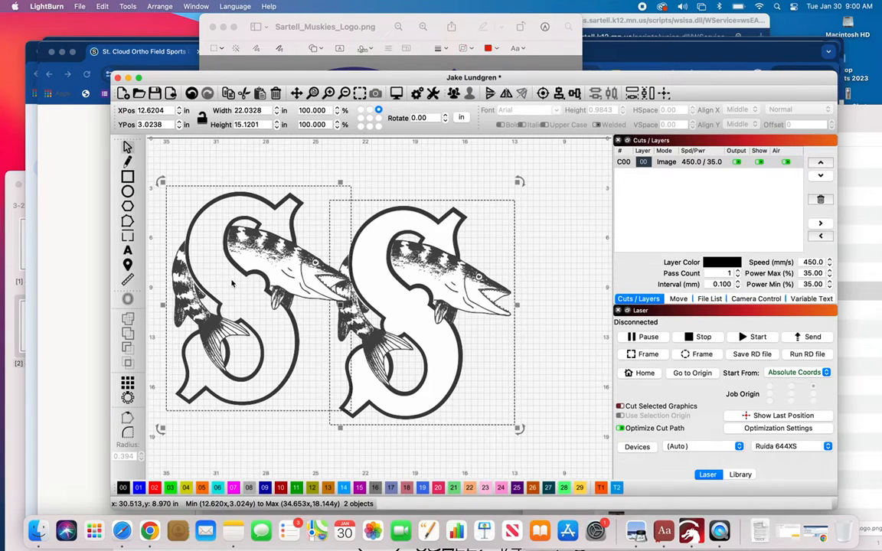
pyautogui.click(605, 262)
pyautogui.moveTo(561, 148); pyautogui.dragTo(159, 444)
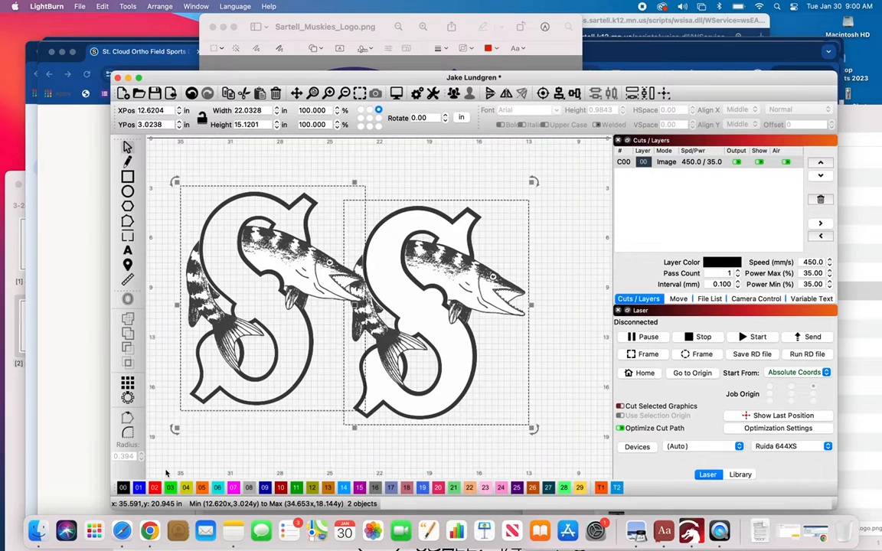
pyautogui.click(398, 94)
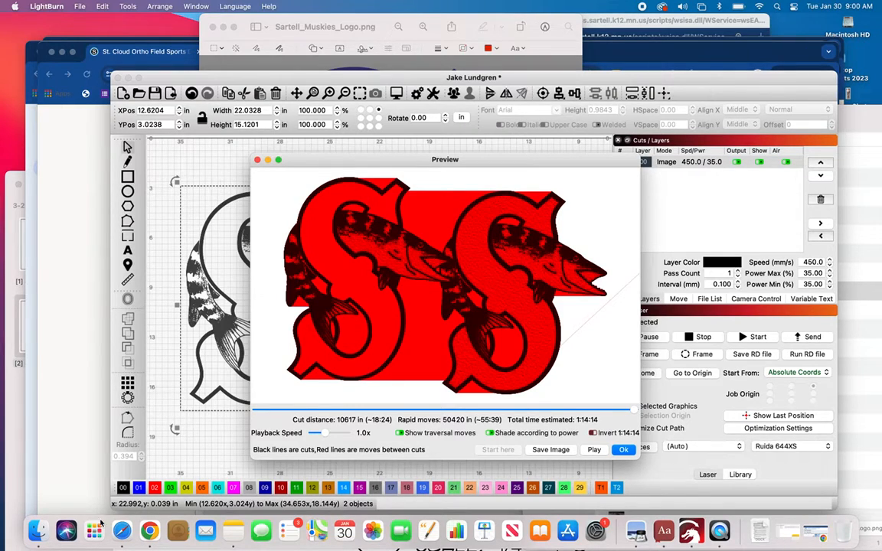
pyautogui.click(622, 451)
# Import Stone Poneys.ai from the Downloads folder into the LightBurn workspace above the second Muskies logo.
pyautogui.click(38, 531)
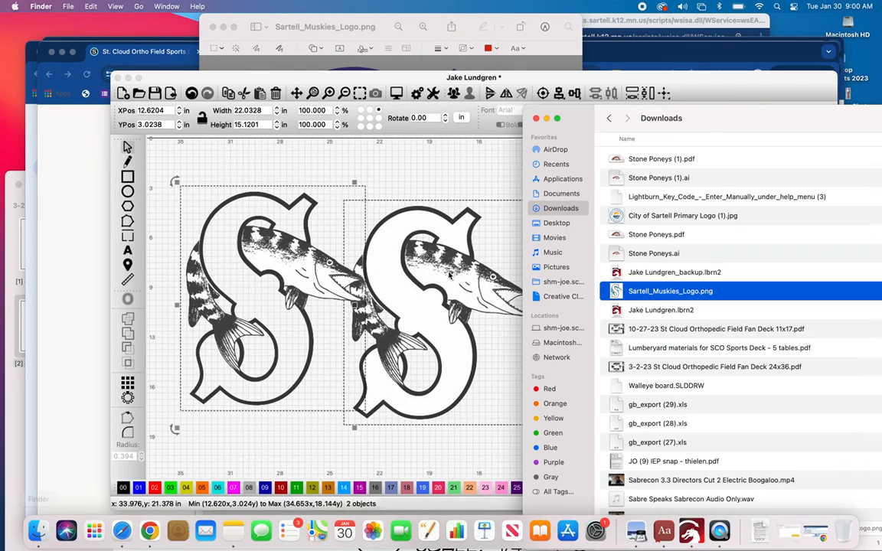
pyautogui.moveTo(653, 253); pyautogui.dragTo(425, 194)
pyautogui.scroll(3, 425, 193)
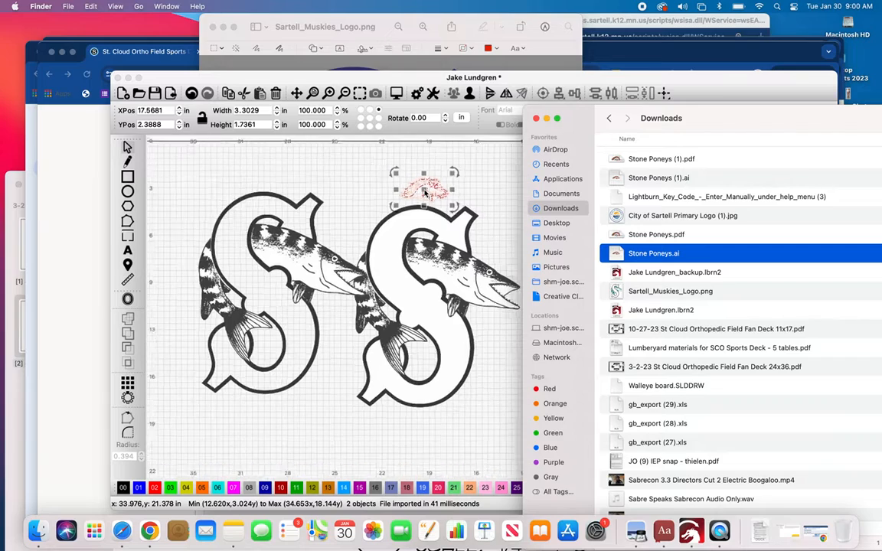
pyautogui.scroll(5, 426, 193)
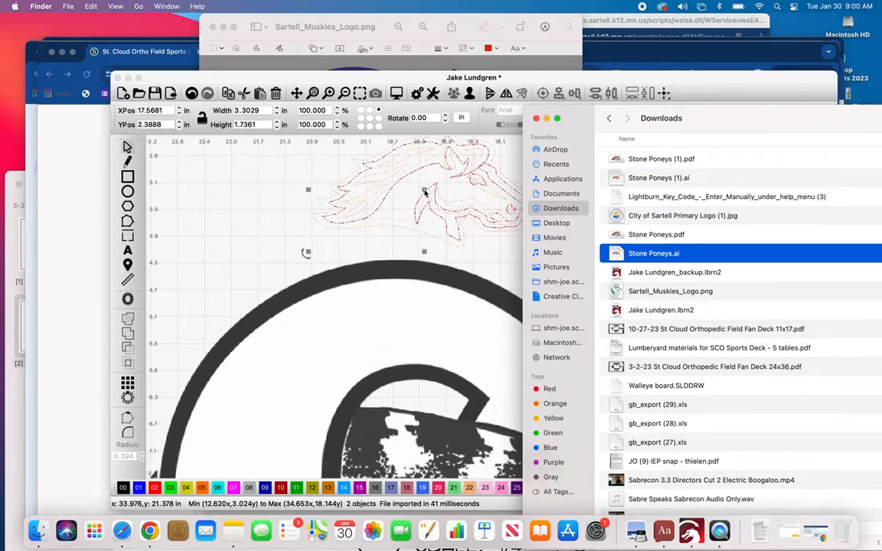
pyautogui.scroll(-5, 425, 193)
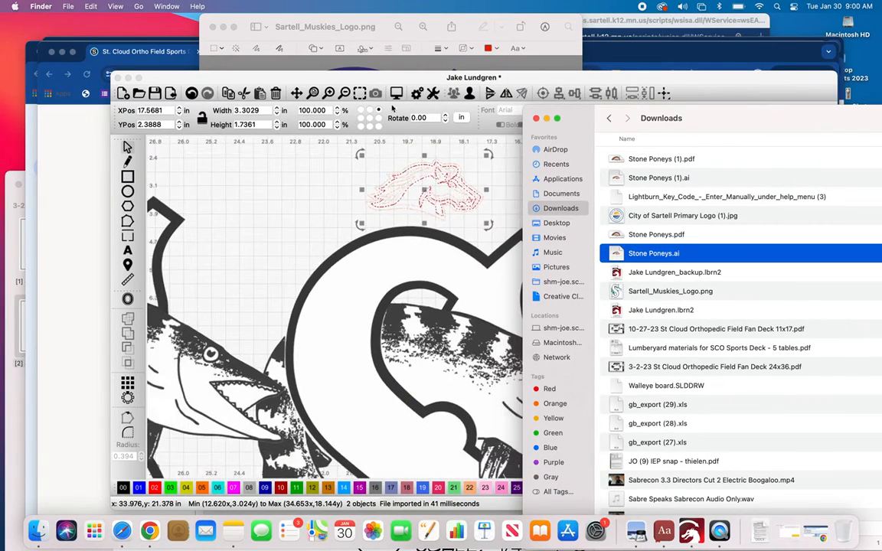
pyautogui.click(419, 183)
# Preview the laser output of the horse logo with the Muskies logos, moving the preview window clear of the layer list.
pyautogui.click(396, 93)
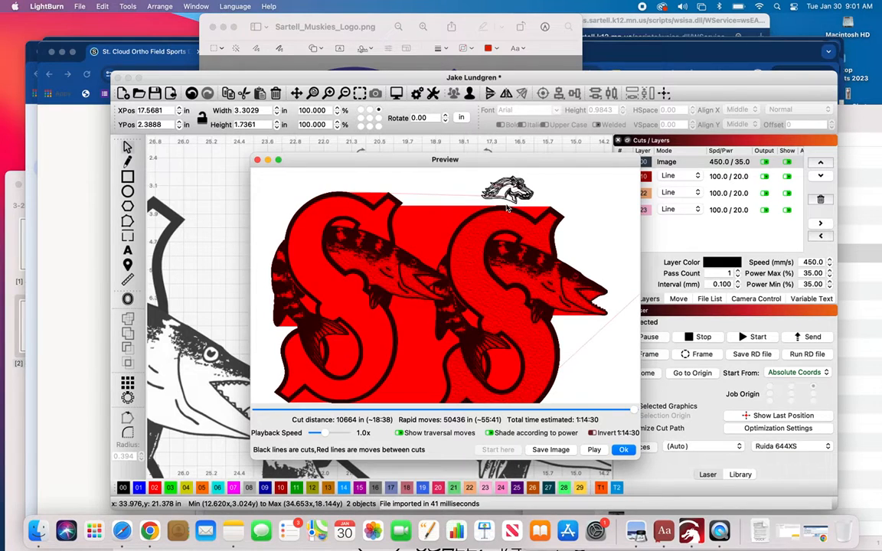
pyautogui.scroll(1, 507, 209)
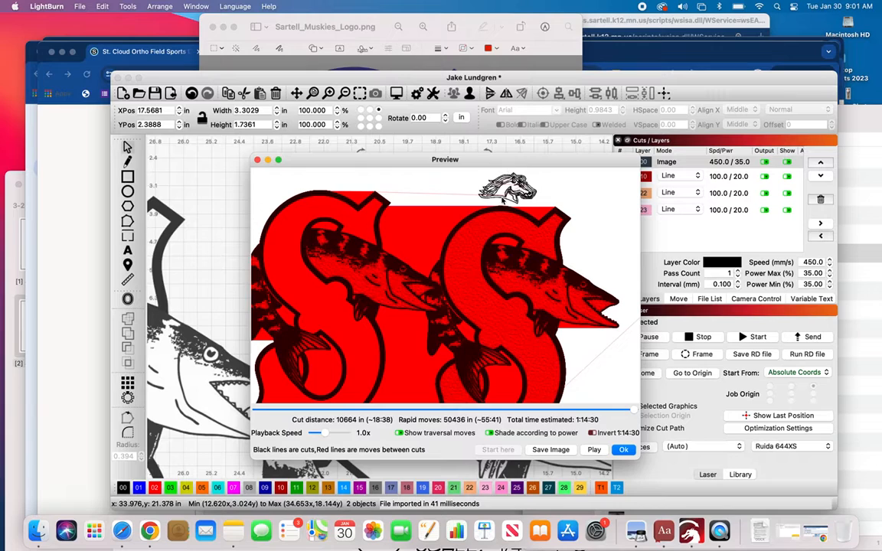
pyautogui.scroll(1, 503, 201)
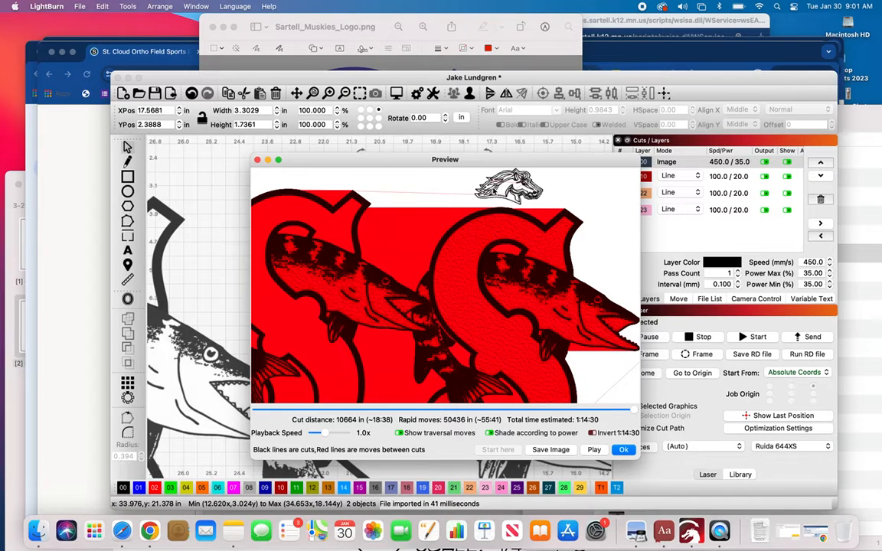
pyautogui.moveTo(521, 163); pyautogui.dragTo(418, 157)
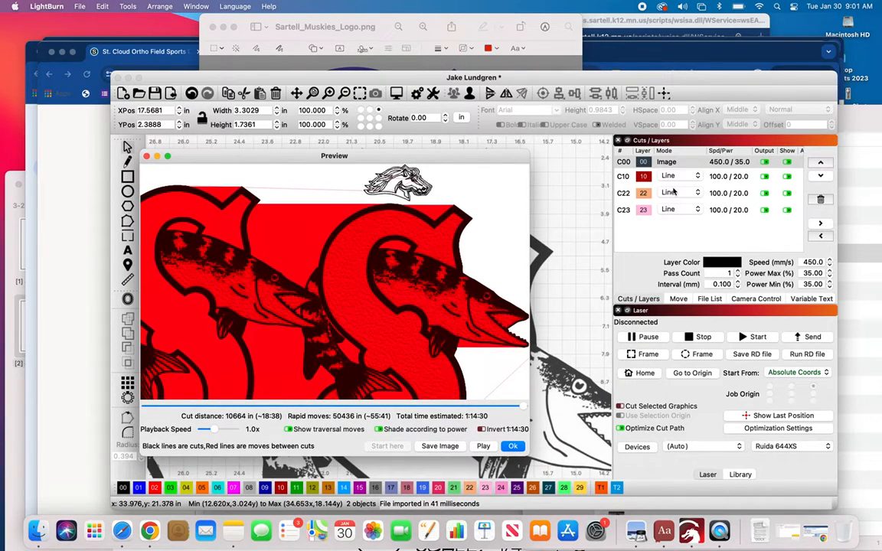
pyautogui.click(512, 448)
# Delete both Sartell Muskies logos from the workspace, keeping only the horse logo.
pyautogui.click(346, 327)
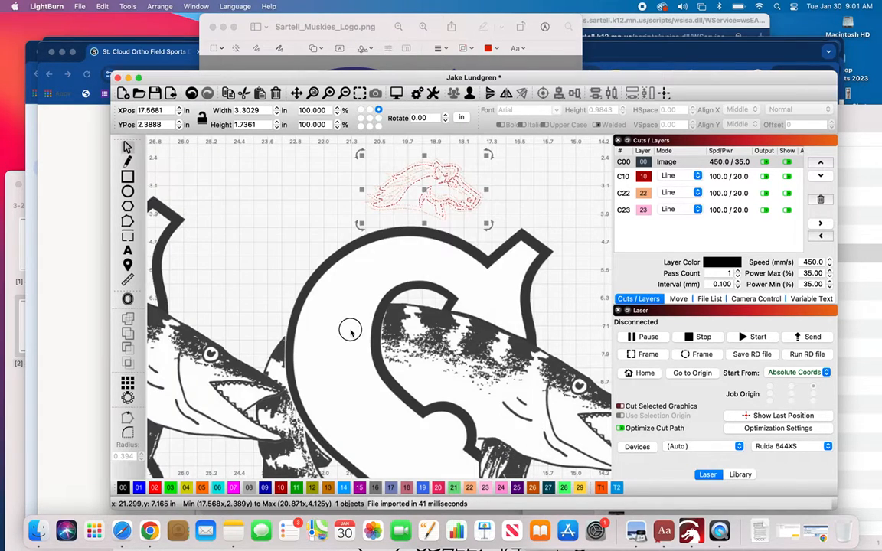
pyautogui.press('Delete')
pyautogui.click(144, 334)
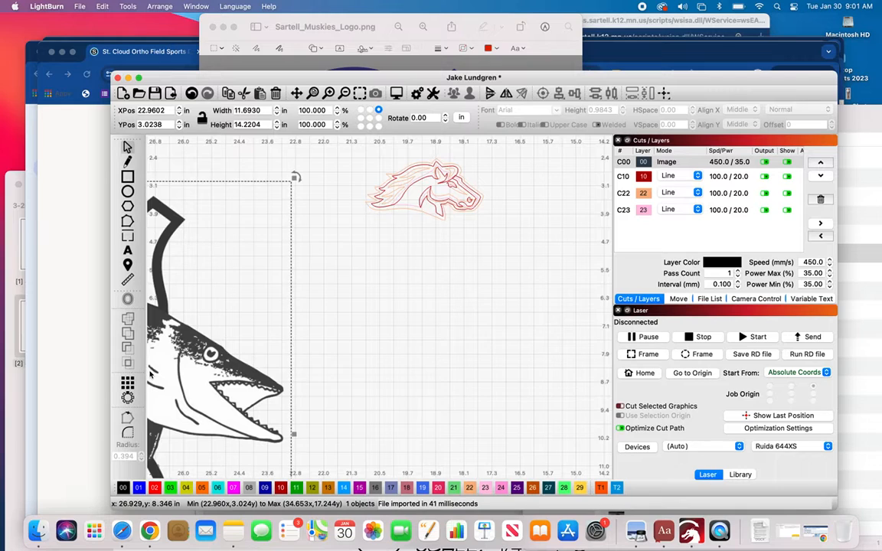
pyautogui.press('Delete')
# Enlarge the horse logo proportionally to about 12.28 in wide and 6.45 in high.
pyautogui.click(389, 192)
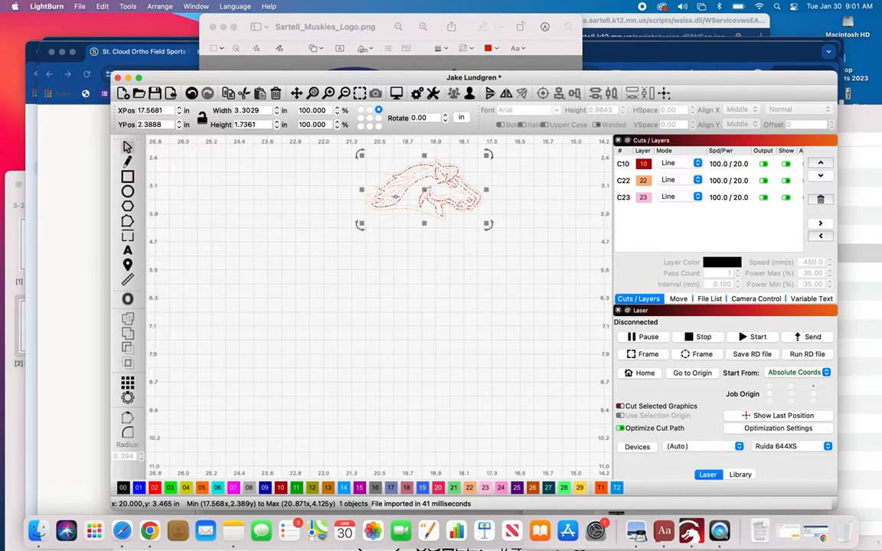
pyautogui.moveTo(359, 225); pyautogui.dragTo(294, 245)
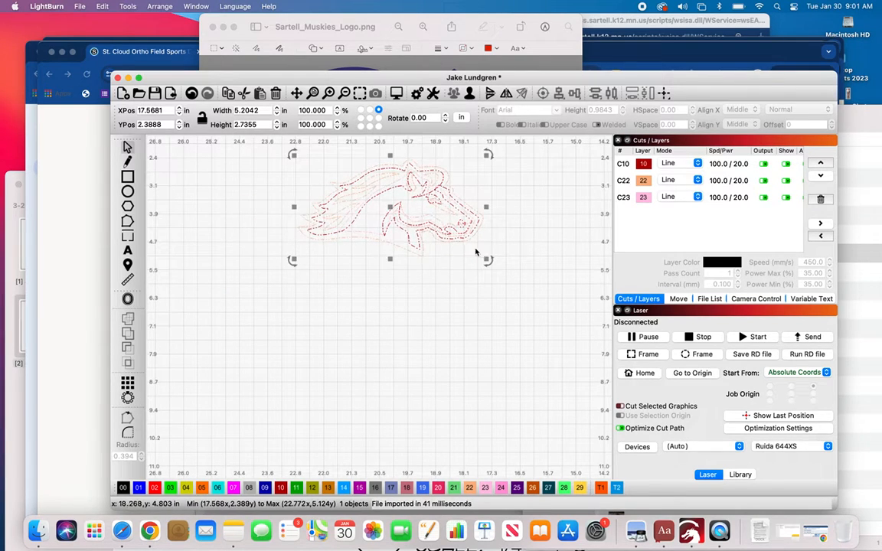
pyautogui.moveTo(485, 257); pyautogui.dragTo(557, 345)
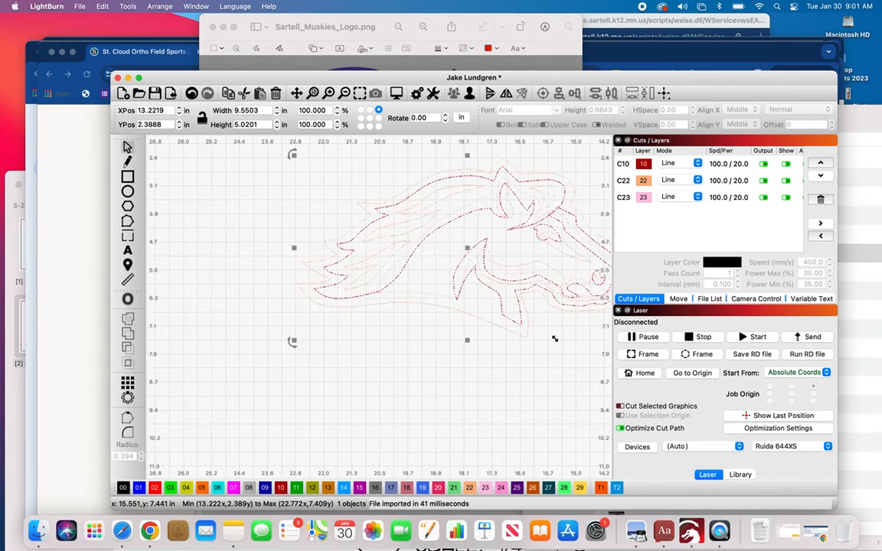
pyautogui.moveTo(291, 341); pyautogui.dragTo(195, 392)
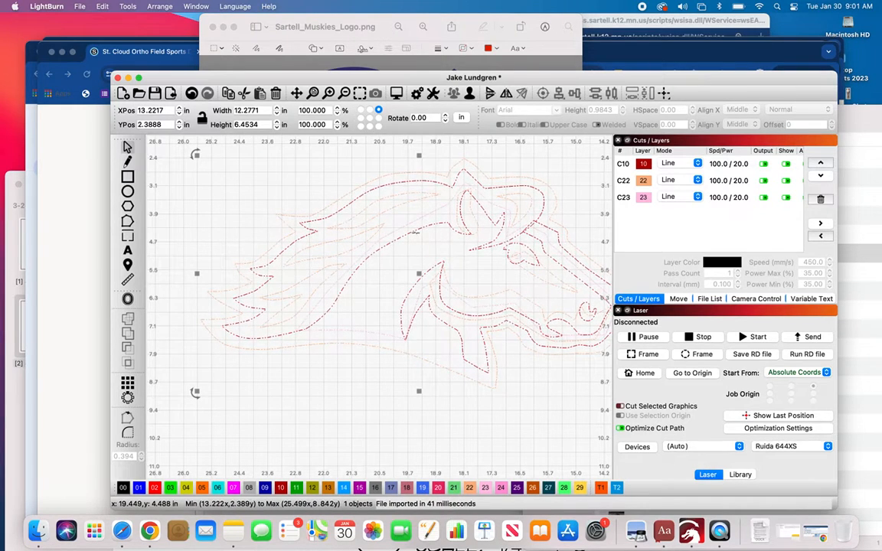
# Set layer C10 of the horse logo to Fill mode and preview the engraving.
pyautogui.click(690, 166)
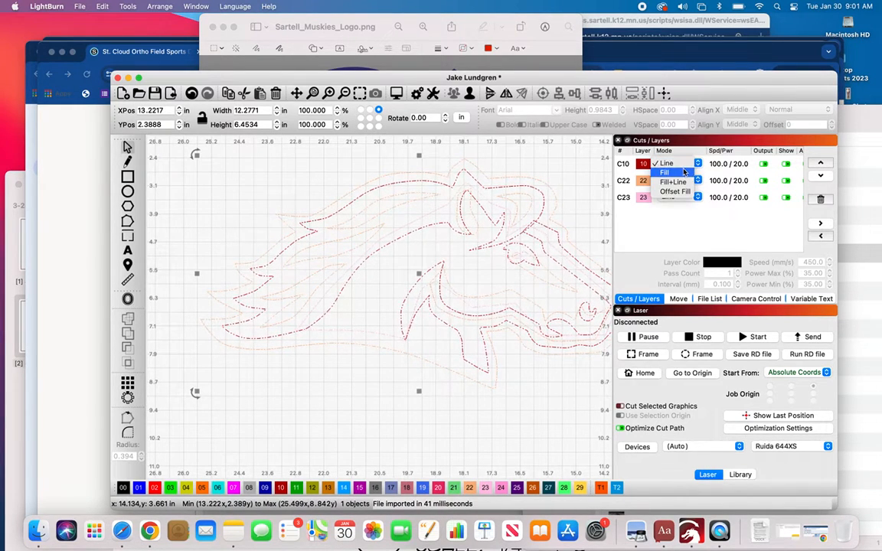
pyautogui.click(683, 172)
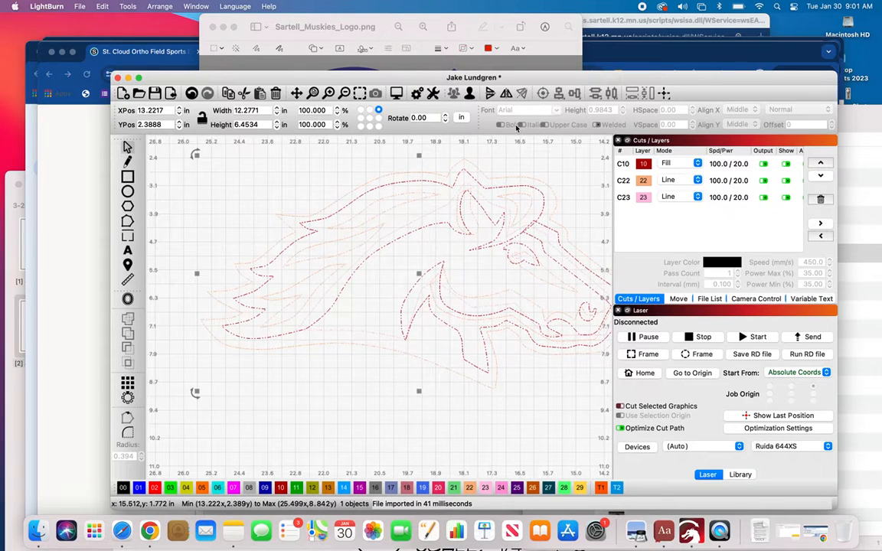
pyautogui.click(396, 93)
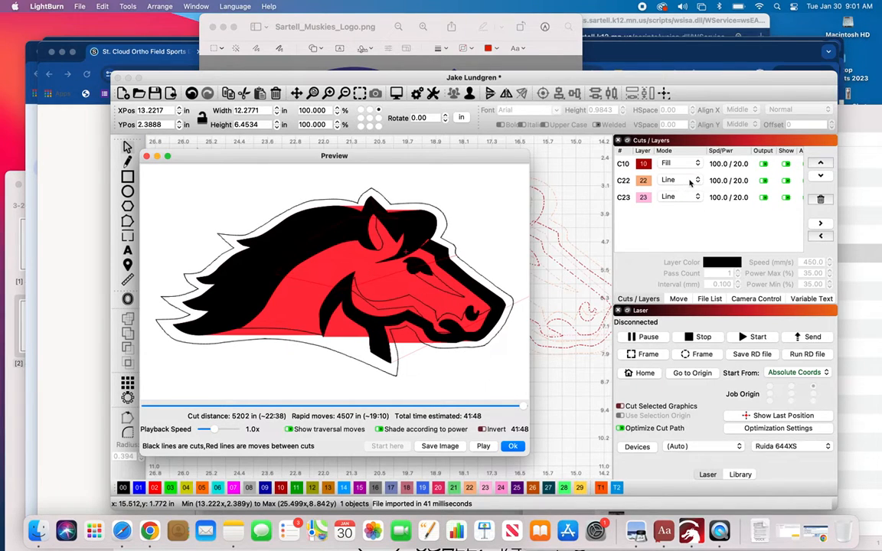
pyautogui.click(515, 446)
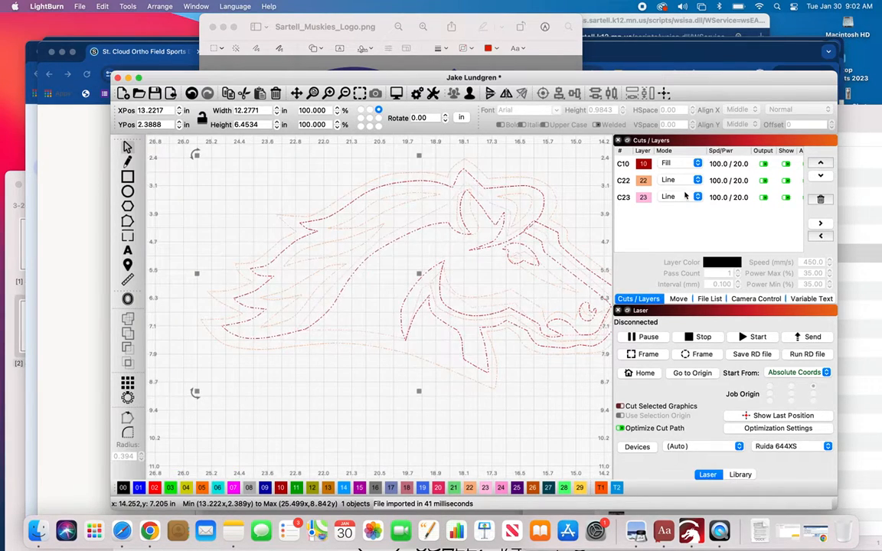
# Try Fill mode on layer C22, preview the engraving, and return the layer to Line mode.
pyautogui.click(677, 181)
pyautogui.click(679, 190)
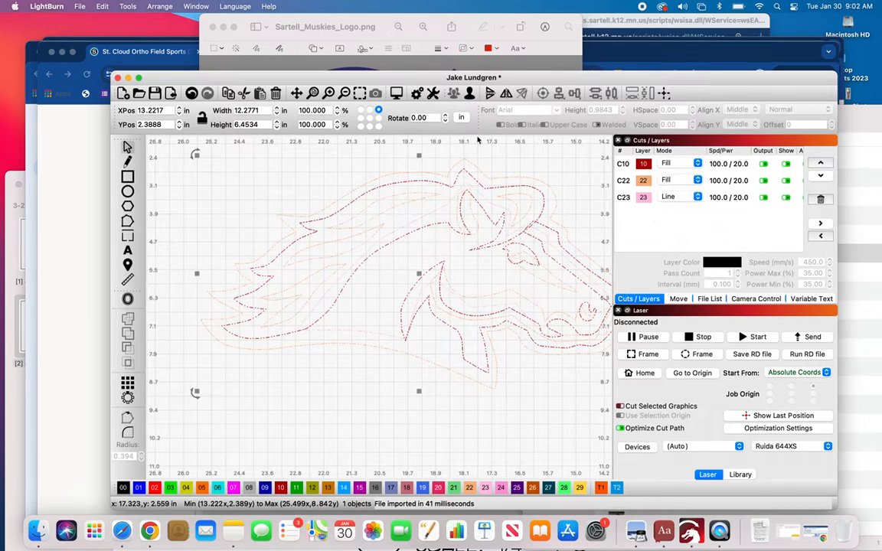
pyautogui.click(397, 92)
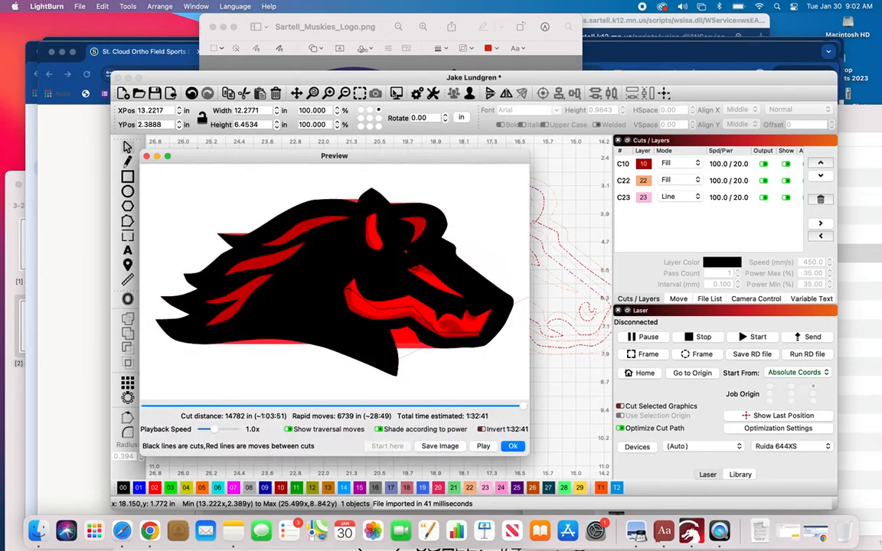
pyautogui.click(512, 446)
pyautogui.click(673, 181)
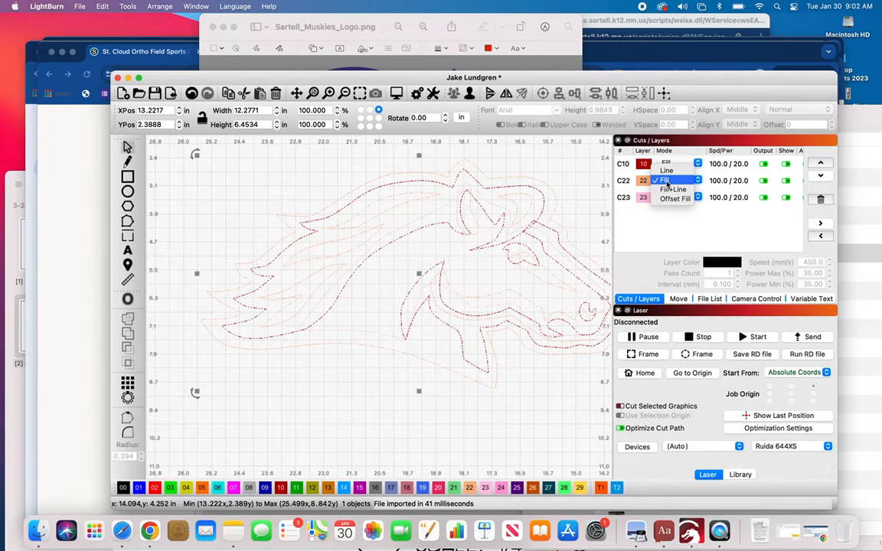
pyautogui.click(666, 172)
# Try Fill mode on layer C23 in the preview, then return the layer to Line mode and preview the engraving again.
pyautogui.click(674, 198)
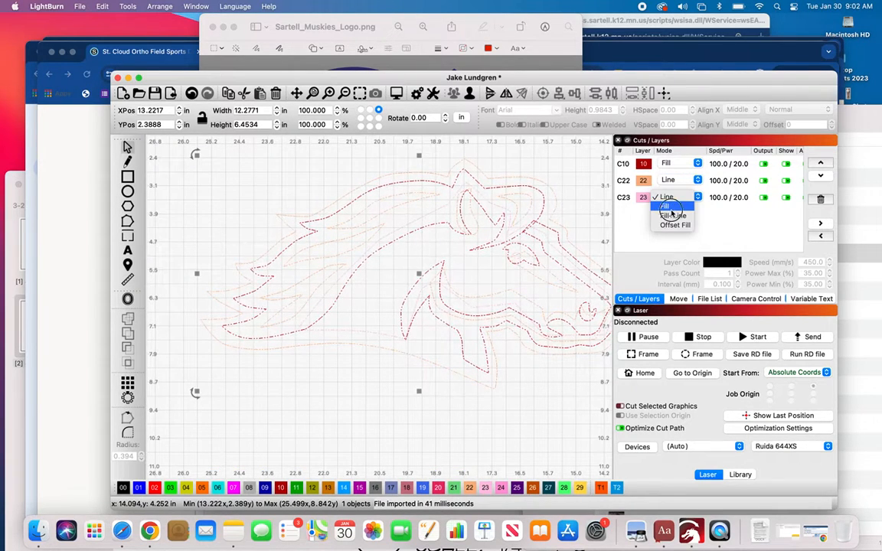
pyautogui.click(666, 207)
pyautogui.click(396, 92)
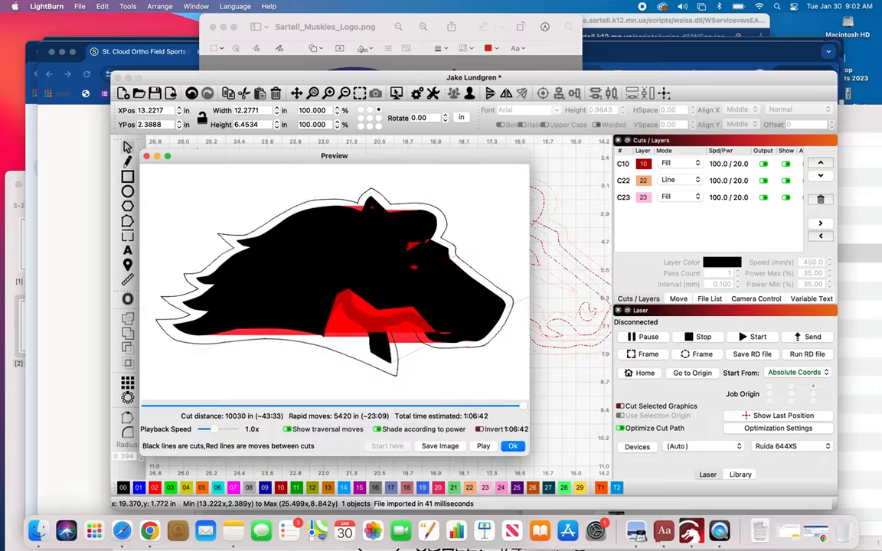
pyautogui.click(512, 446)
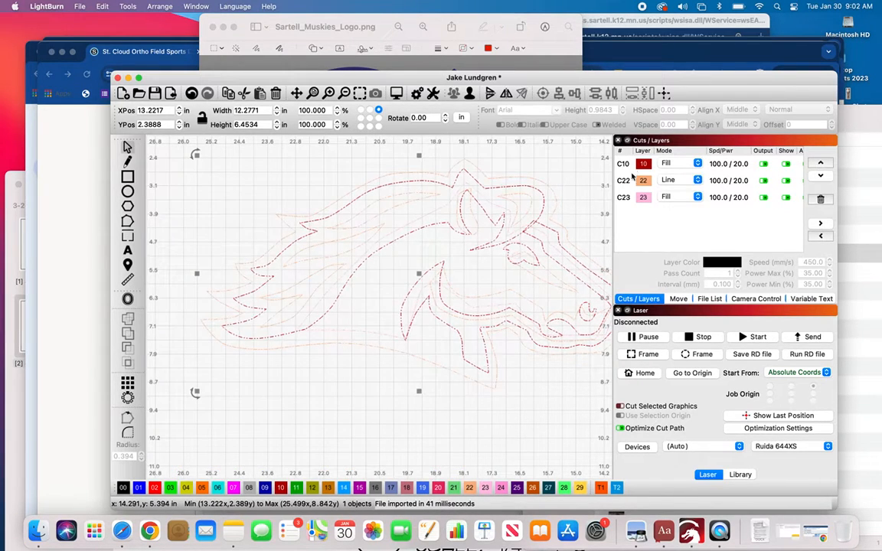
pyautogui.click(678, 198)
pyautogui.click(673, 190)
pyautogui.click(397, 95)
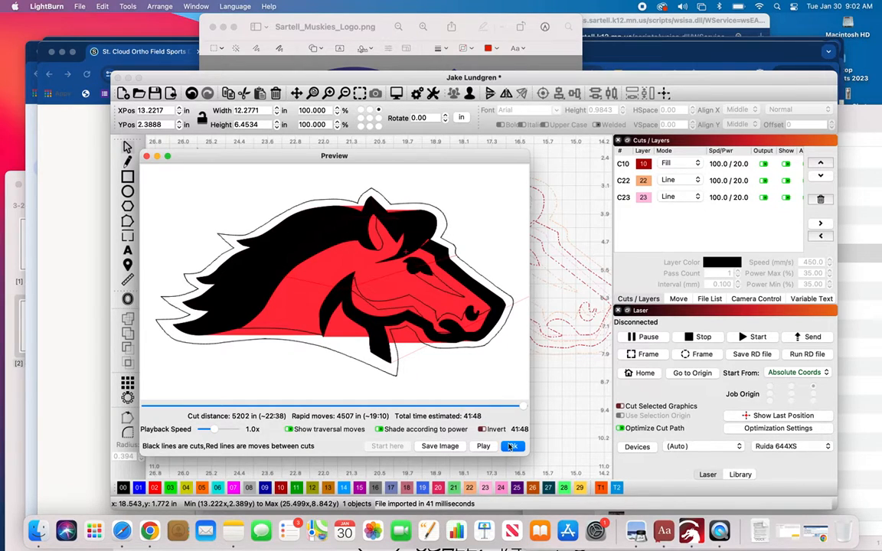
pyautogui.click(512, 447)
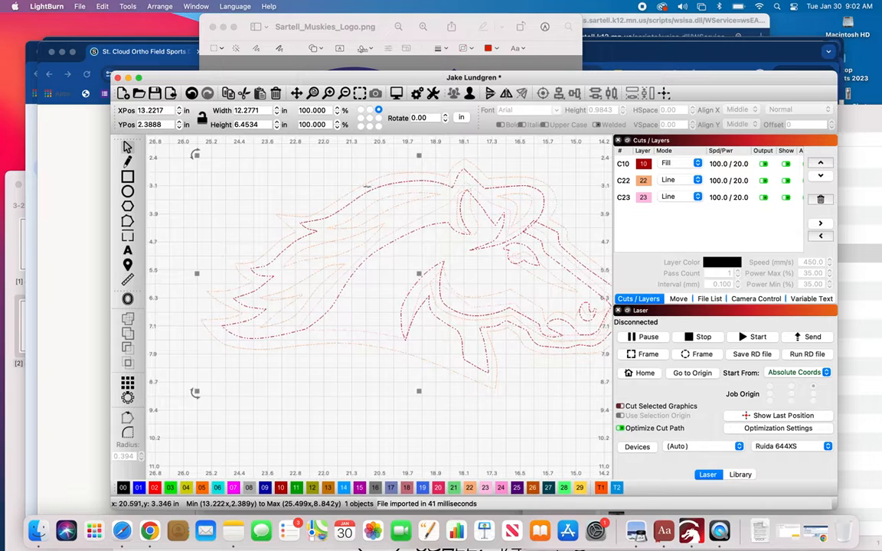
# Turn off the output of layer C22 and select the entire horse logo.
pyautogui.click(339, 178)
pyautogui.click(353, 190)
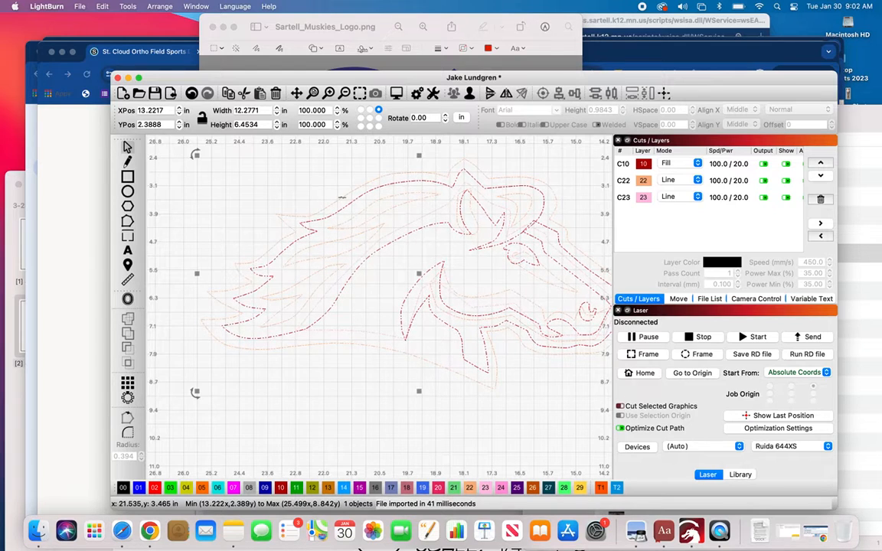
pyautogui.click(369, 404)
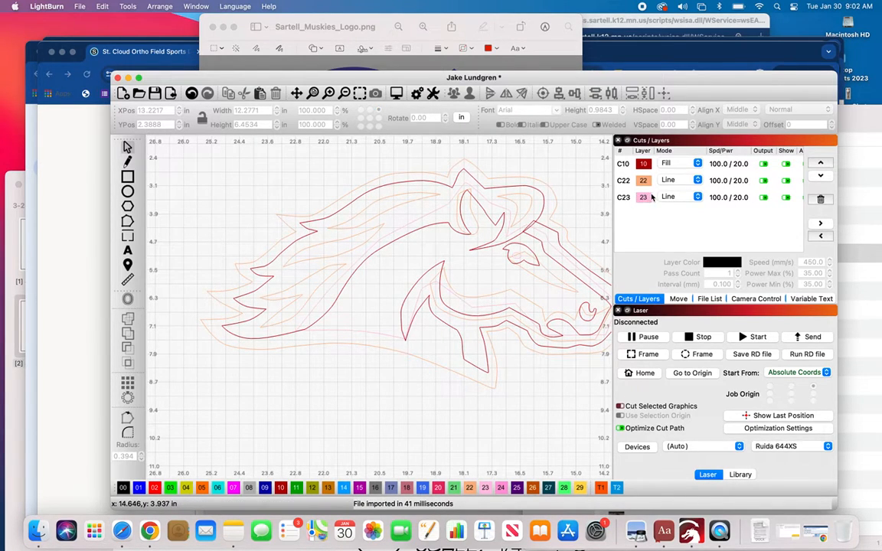
pyautogui.click(763, 181)
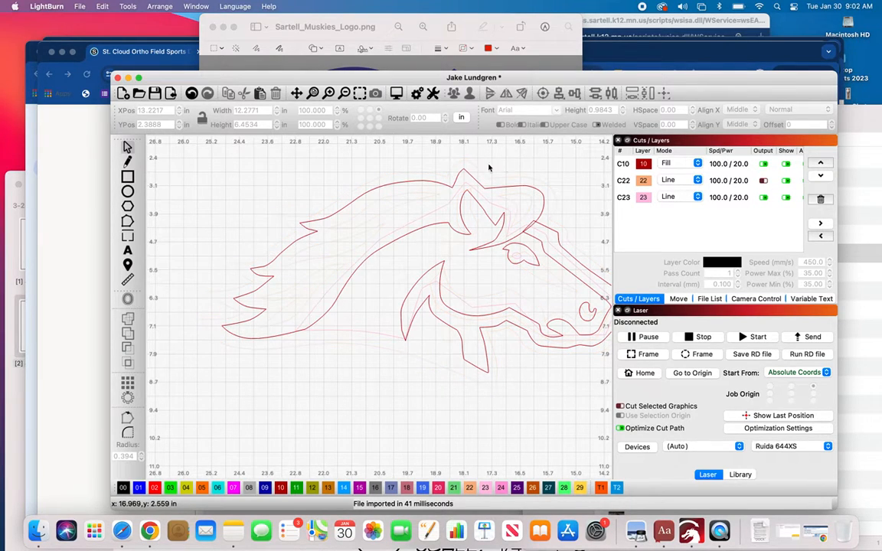
pyautogui.press('super+a')
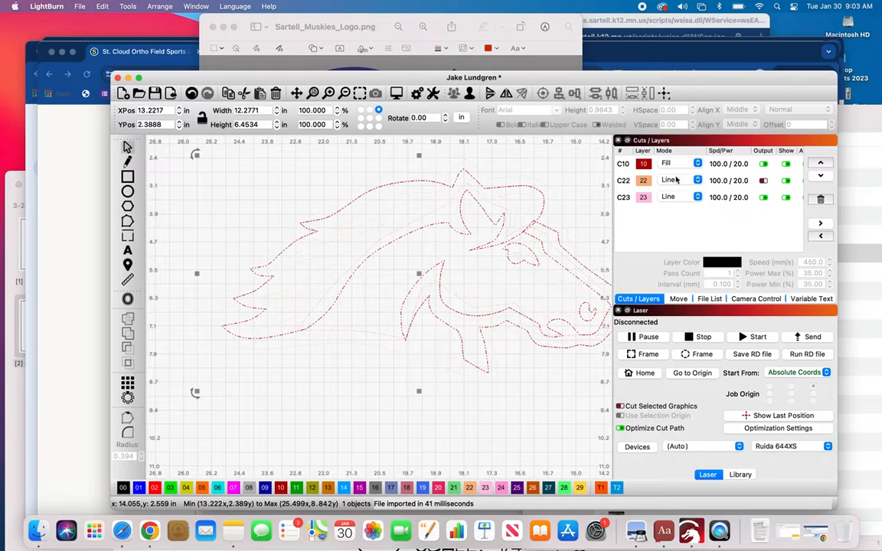
# Preview the horse logo engraving with layer C22's output off and examine the traced lines around the neck and jaw.
pyautogui.click(395, 93)
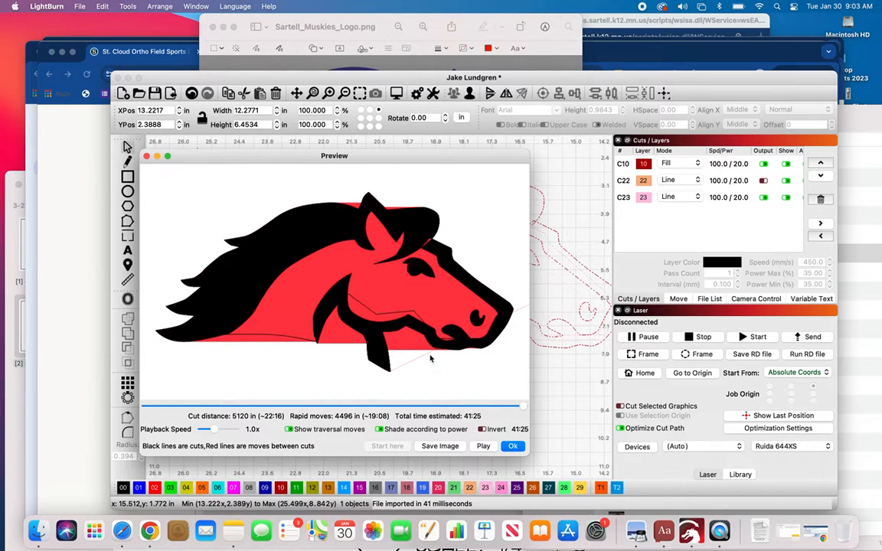
pyautogui.scroll(-3, 428, 359)
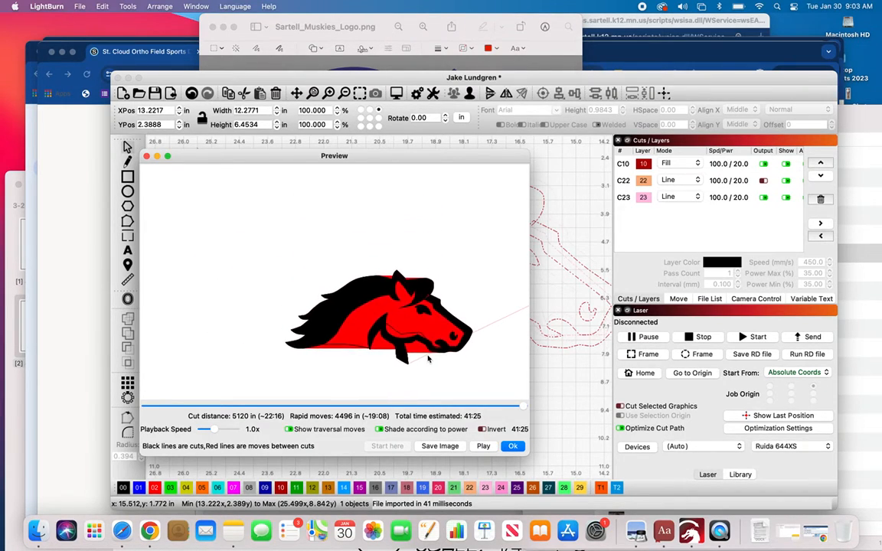
pyautogui.scroll(4, 365, 354)
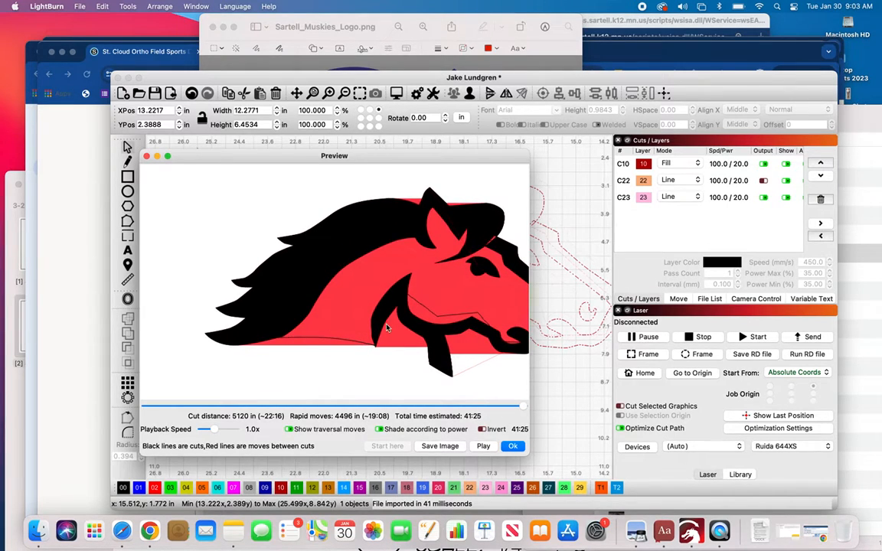
pyautogui.scroll(2, 419, 362)
pyautogui.scroll(-5, 419, 364)
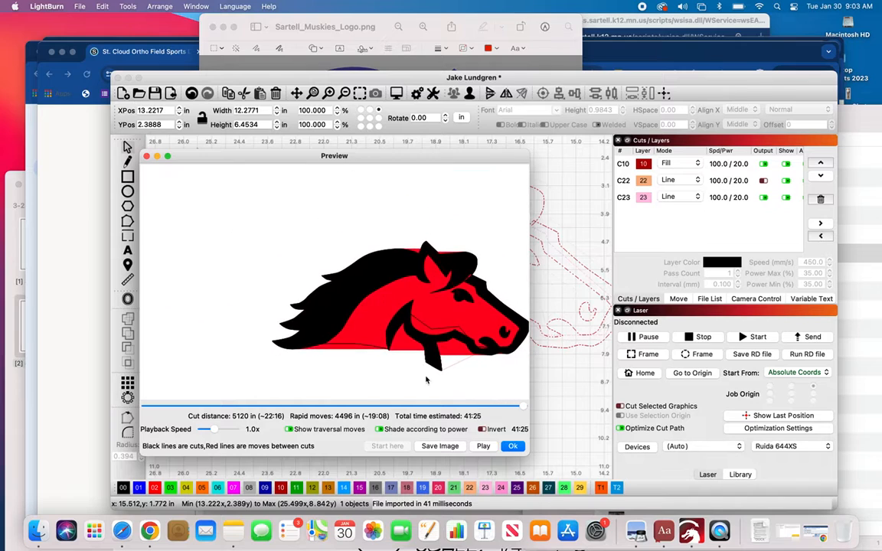
pyautogui.click(513, 447)
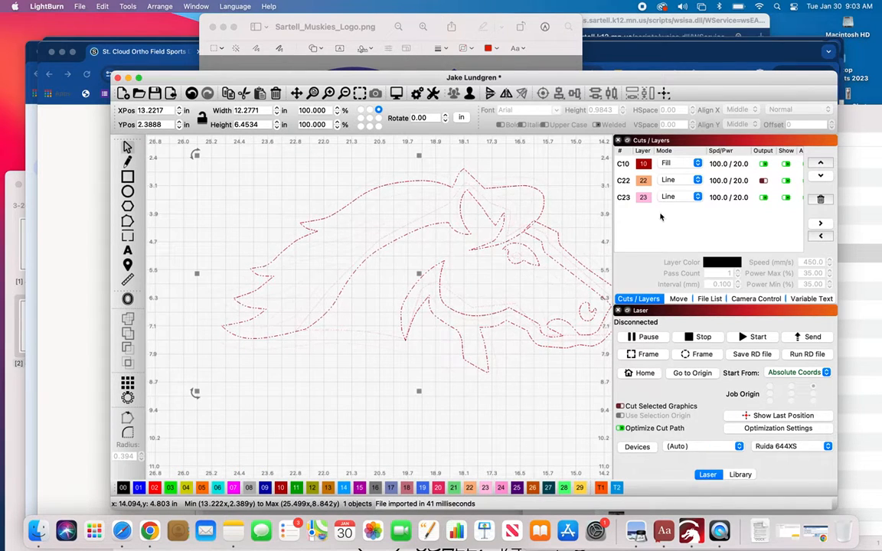
# Turn off the output of layer C23 and preview the engraving.
pyautogui.click(763, 197)
pyautogui.click(397, 94)
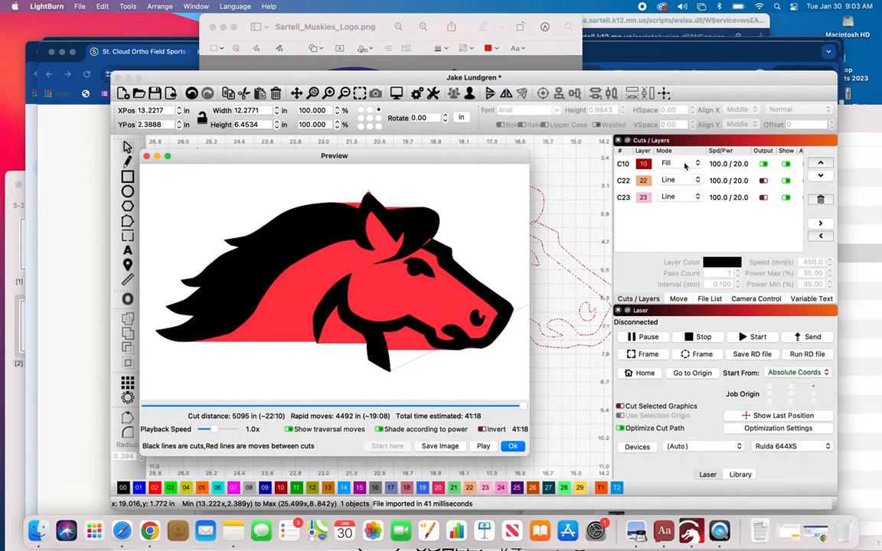
pyautogui.click(512, 446)
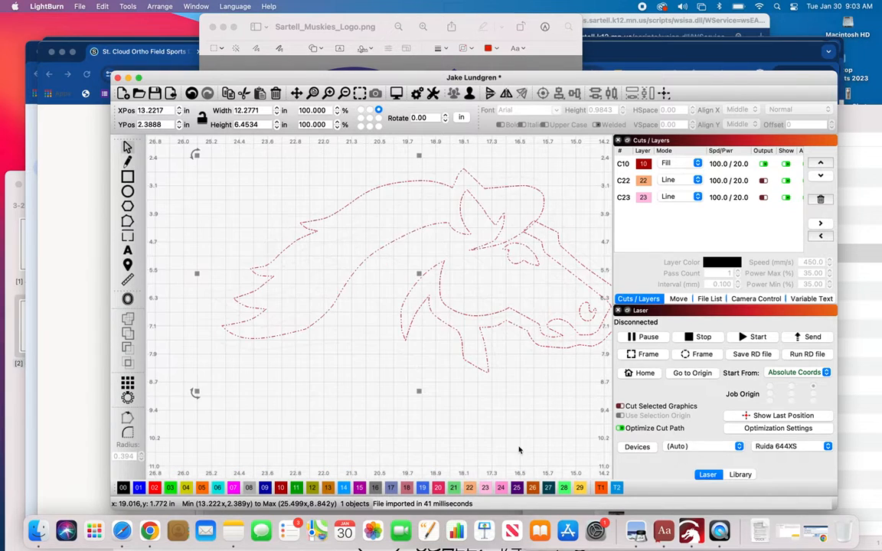
# Set layer C10 to Fill+Line mode and preview the engraving.
pyautogui.click(677, 163)
pyautogui.click(686, 173)
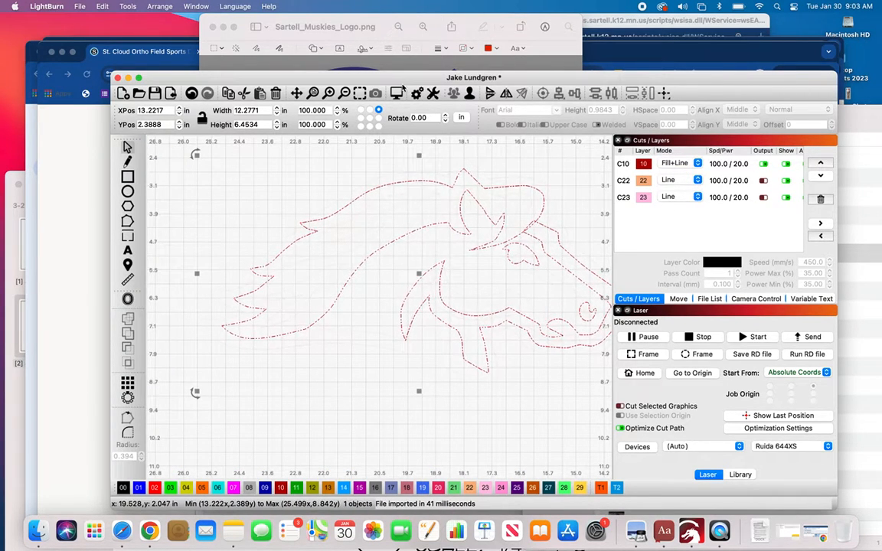
pyautogui.hotkey('alt', 'p')
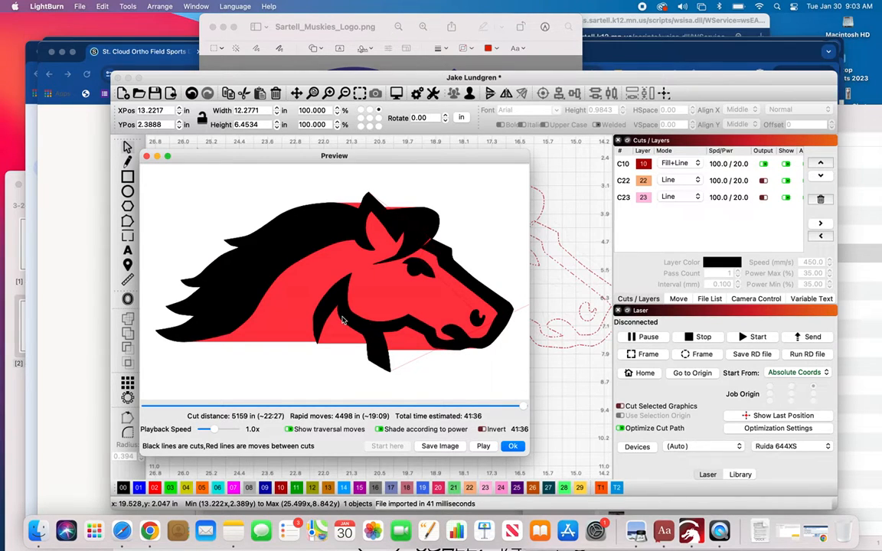
pyautogui.click(512, 447)
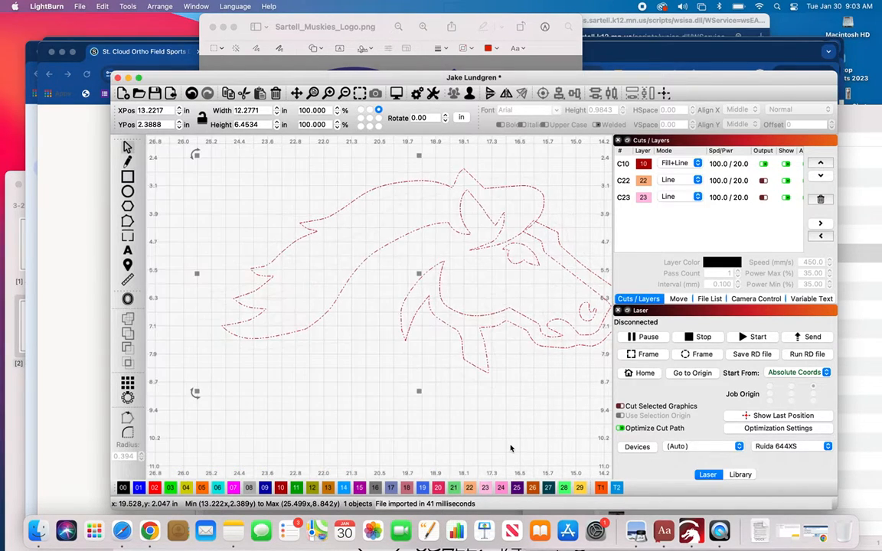
# Import Stone Poneys.pdf from the Downloads folder below the horse logo and enlarge it to about 9.4 by 5 in.
pyautogui.scroll(2, 433, 337)
pyautogui.scroll(-4, 429, 311)
pyautogui.scroll(-3, 429, 311)
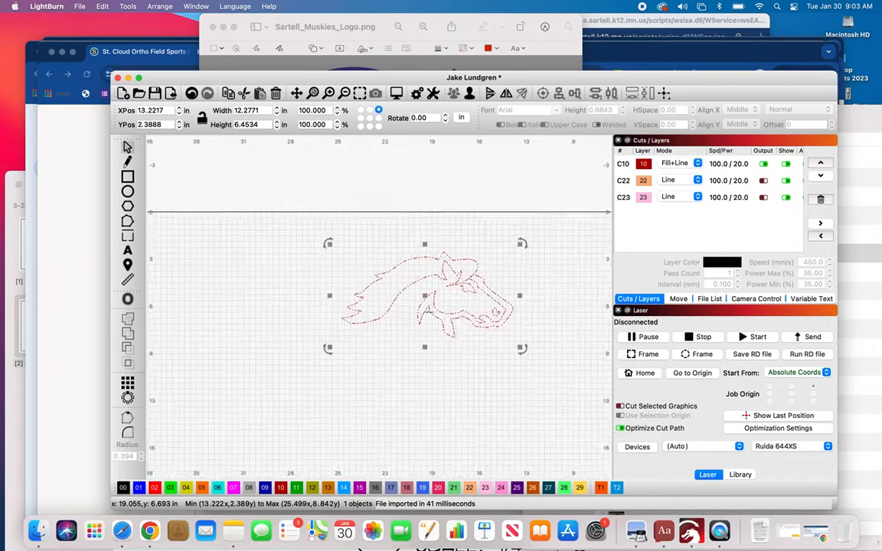
pyautogui.click(37, 531)
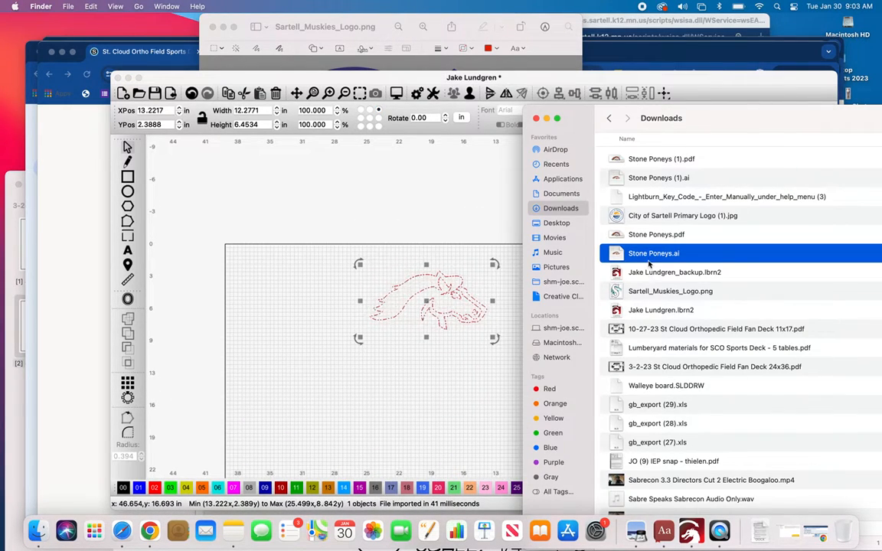
pyautogui.click(653, 234)
pyautogui.moveTo(653, 234); pyautogui.dragTo(315, 407)
pyautogui.scroll(-2, 310, 406)
pyautogui.scroll(3, 312, 405)
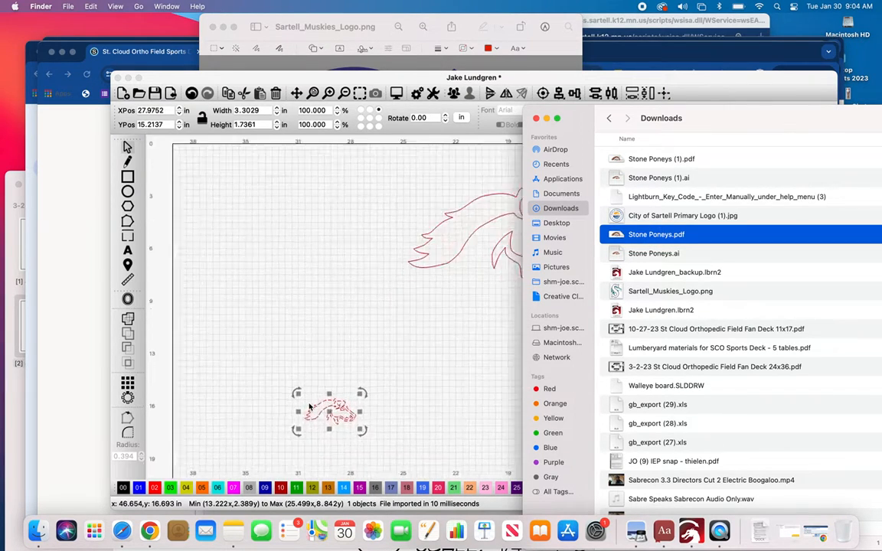
pyautogui.click(414, 355)
pyautogui.moveTo(414, 355); pyautogui.dragTo(540, 307)
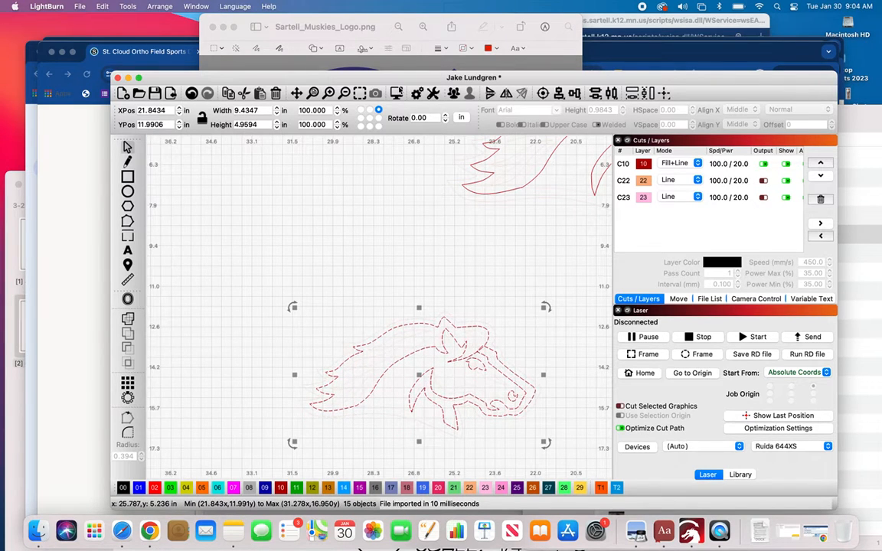
# Preview the engraving of both horse logos and examine the fill of the smaller imported one.
pyautogui.click(396, 93)
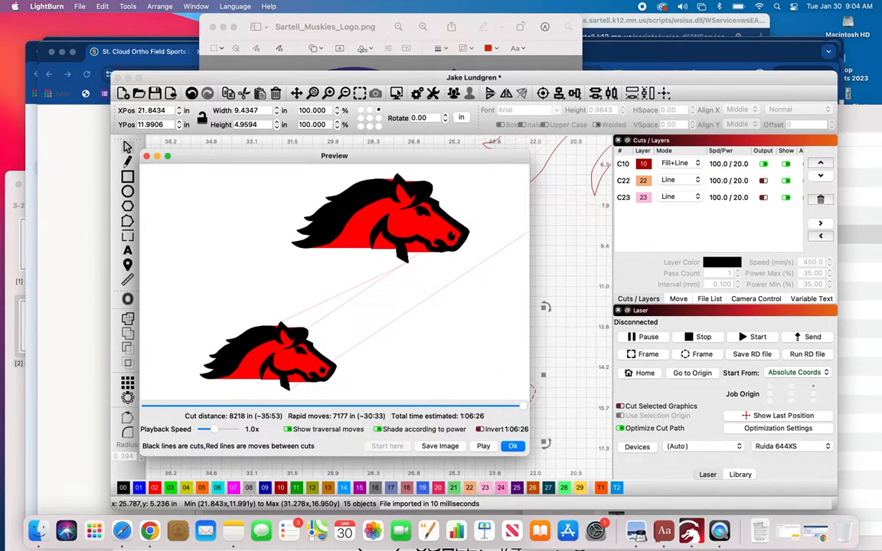
pyautogui.scroll(5, 285, 375)
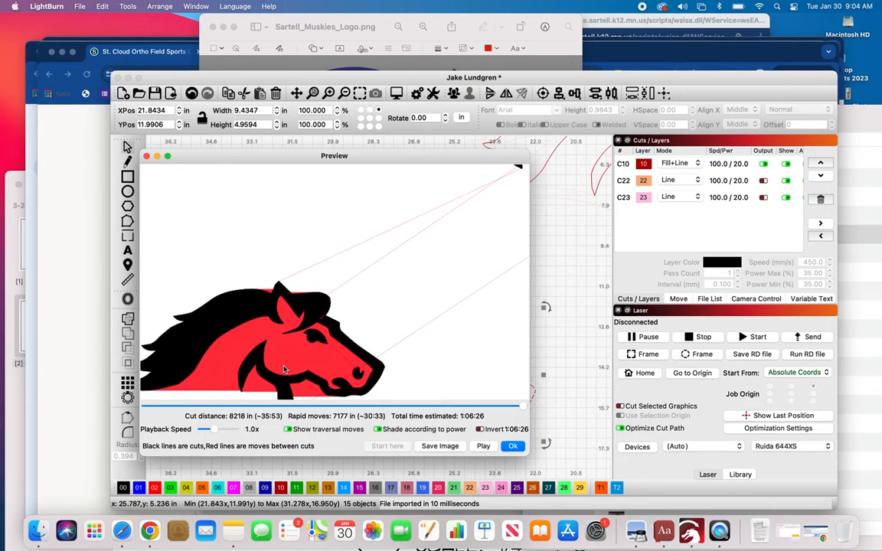
pyautogui.scroll(-5, 283, 369)
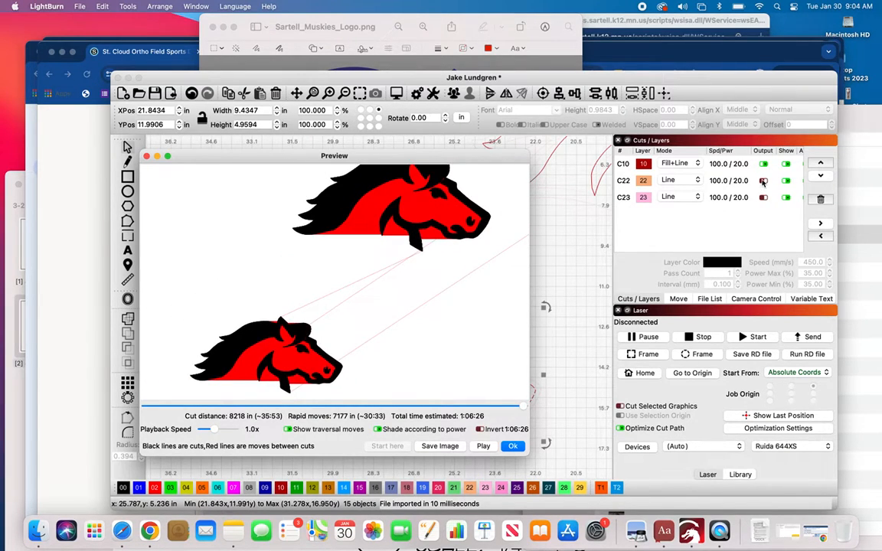
pyautogui.click(513, 446)
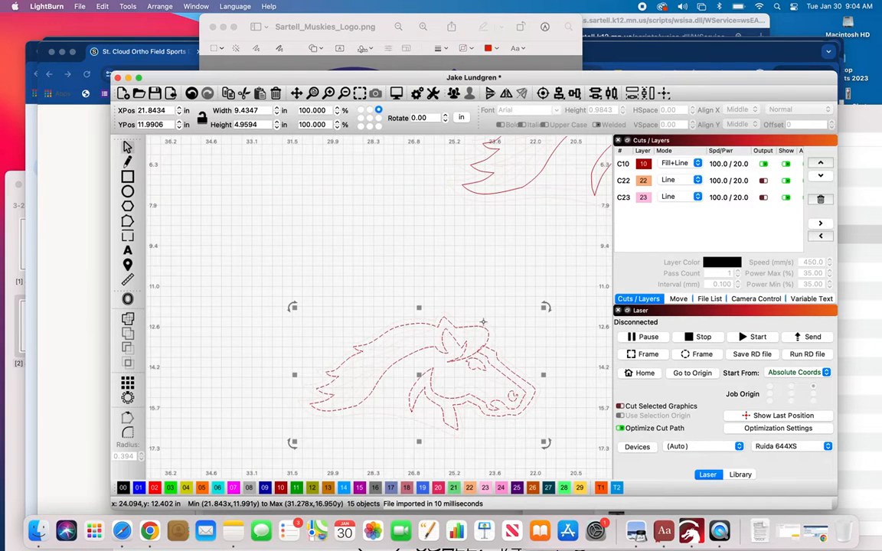
# Delete the smaller horse logo imported from the PDF.
pyautogui.scroll(-2, 483, 322)
pyautogui.scroll(-3, 483, 323)
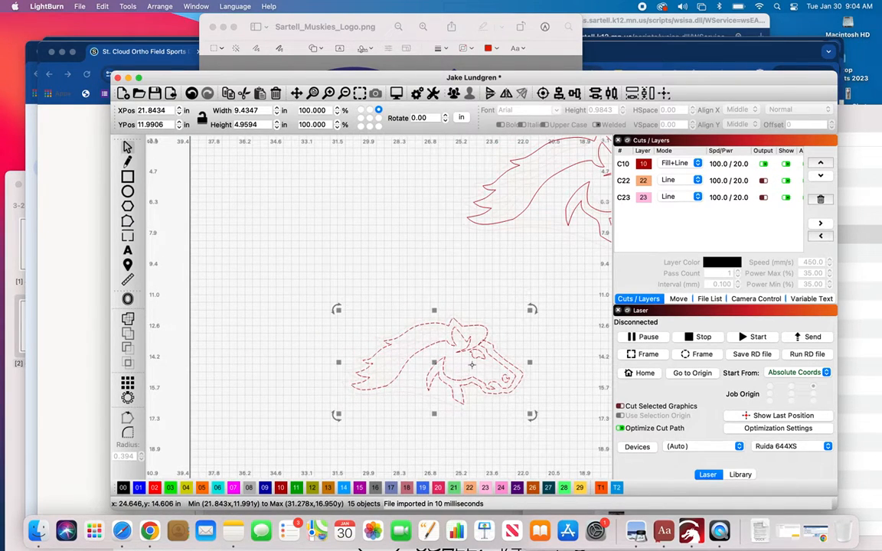
pyautogui.scroll(-1, 473, 366)
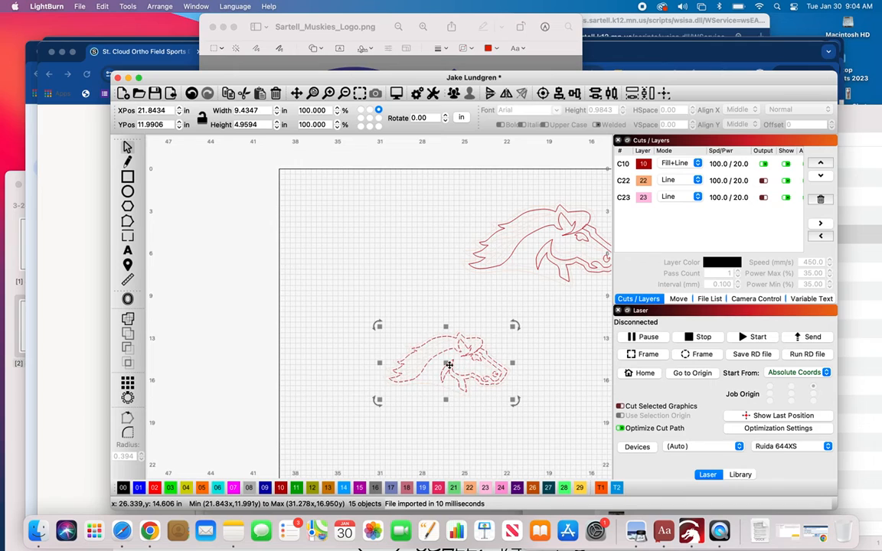
pyautogui.press('Delete')
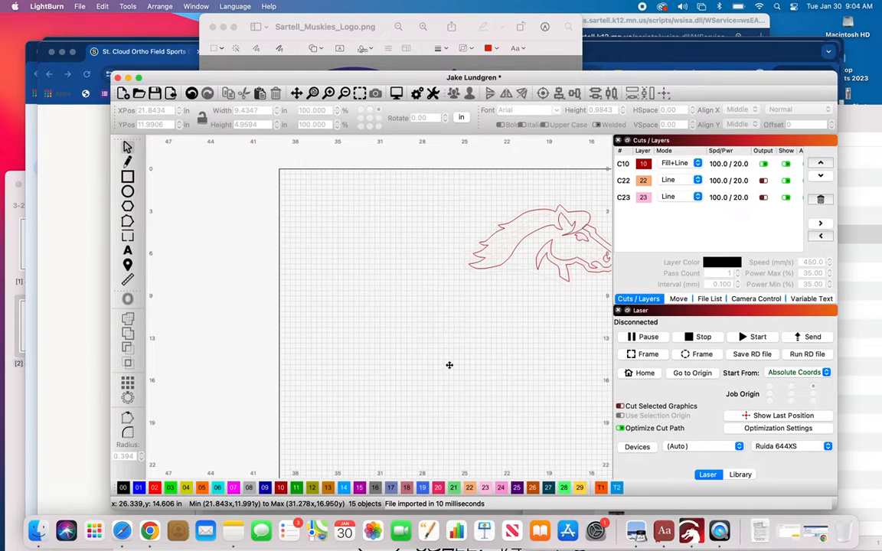
# Draw a rectangle about 28.6 by 6.9 in below the horse logo.
pyautogui.scroll(-1, 433, 349)
pyautogui.scroll(-4, 536, 260)
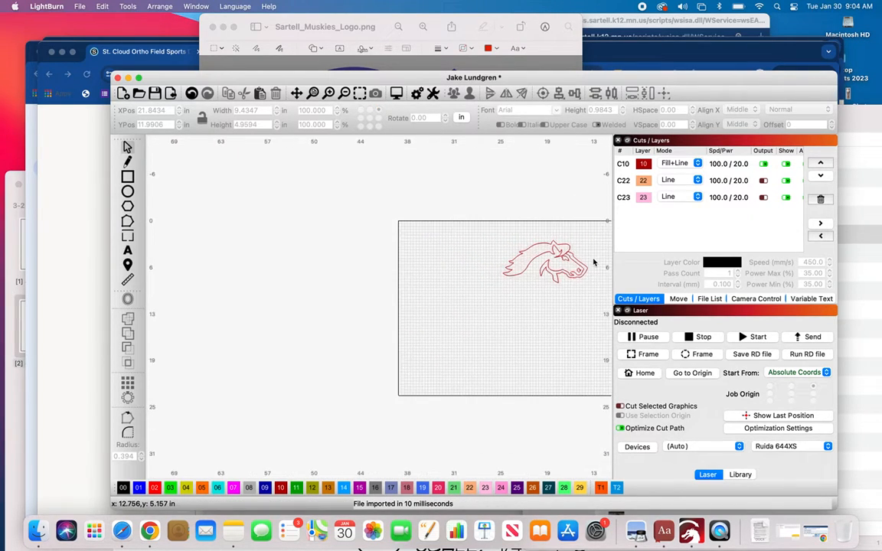
pyautogui.scroll(4, 557, 226)
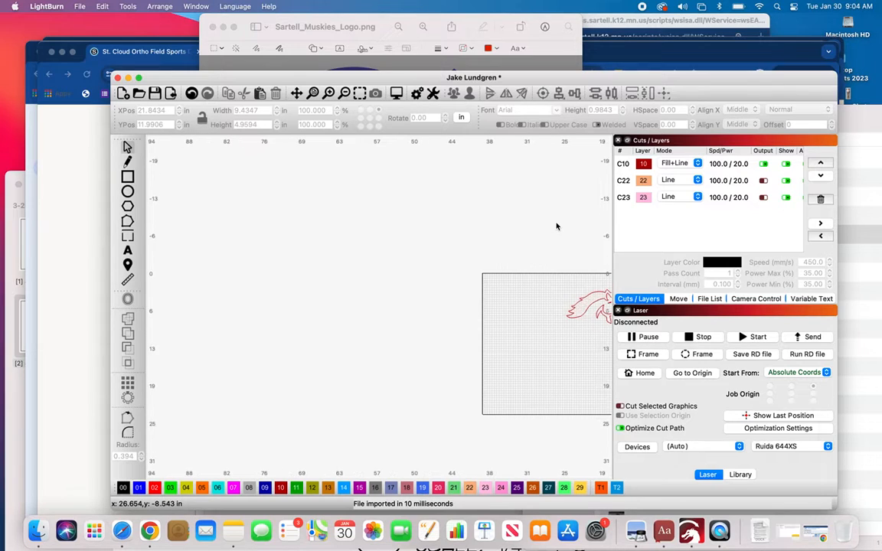
pyautogui.scroll(-7, 557, 226)
pyautogui.scroll(4, 513, 217)
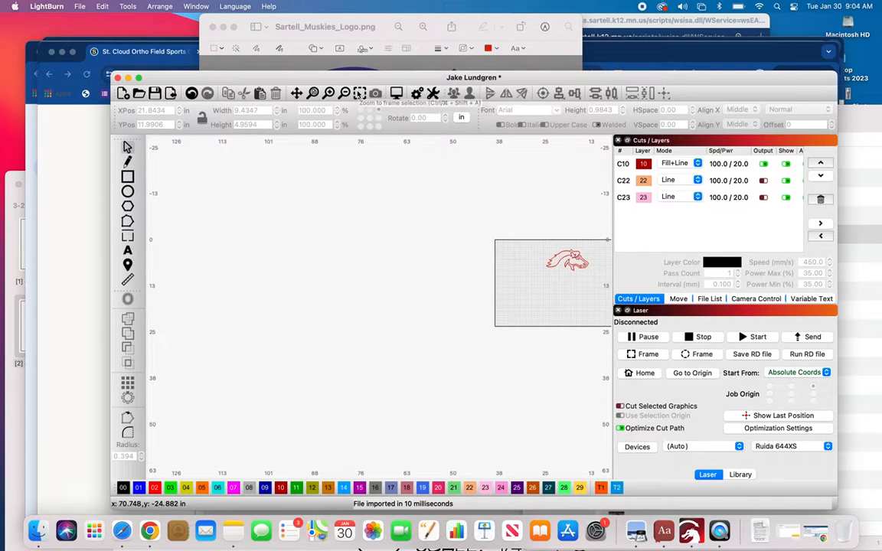
pyautogui.click(359, 93)
pyautogui.scroll(-5, 369, 323)
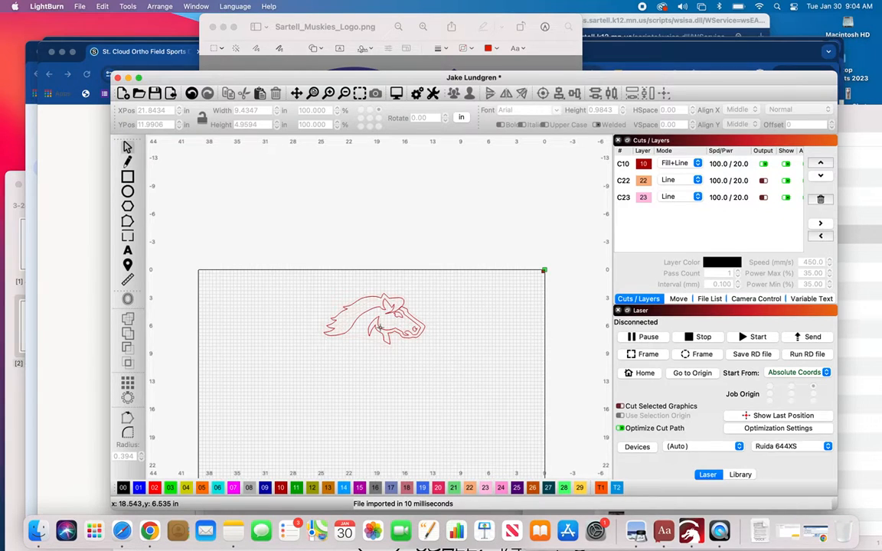
pyautogui.scroll(5, 366, 387)
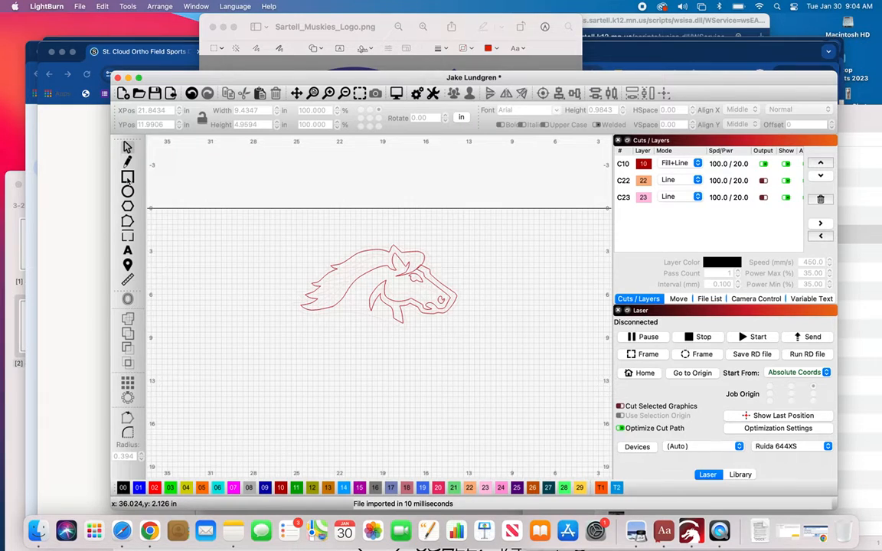
pyautogui.click(128, 176)
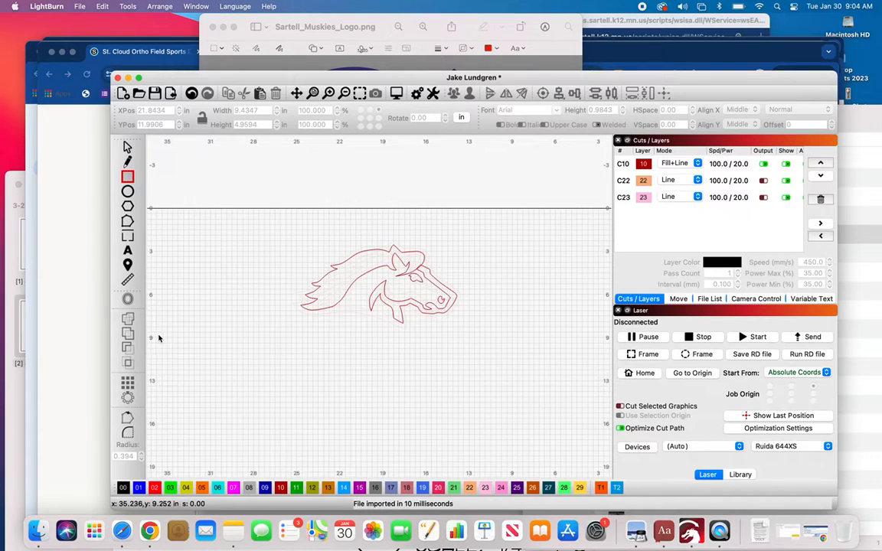
pyautogui.moveTo(159, 338); pyautogui.dragTo(548, 428)
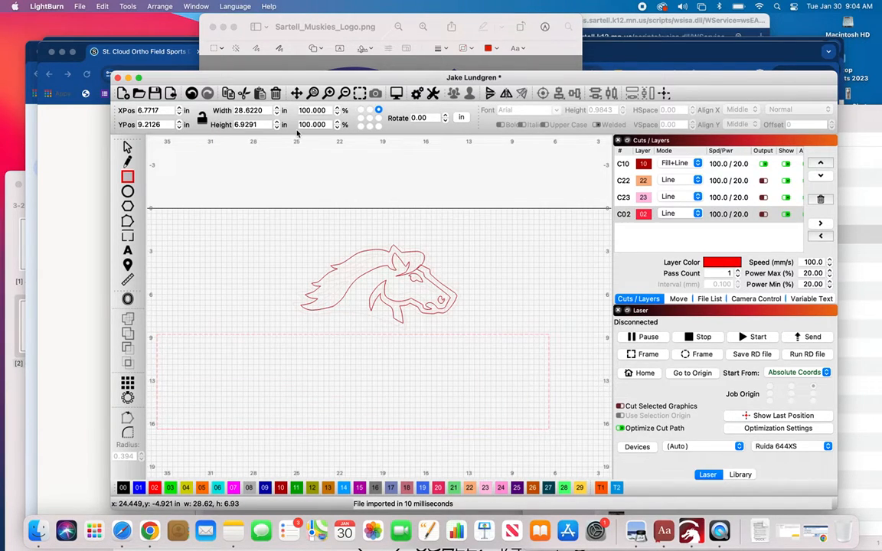
# Set the rectangle's width and height to 9.25 in each and deselect it.
pyautogui.doubleClick(256, 110)
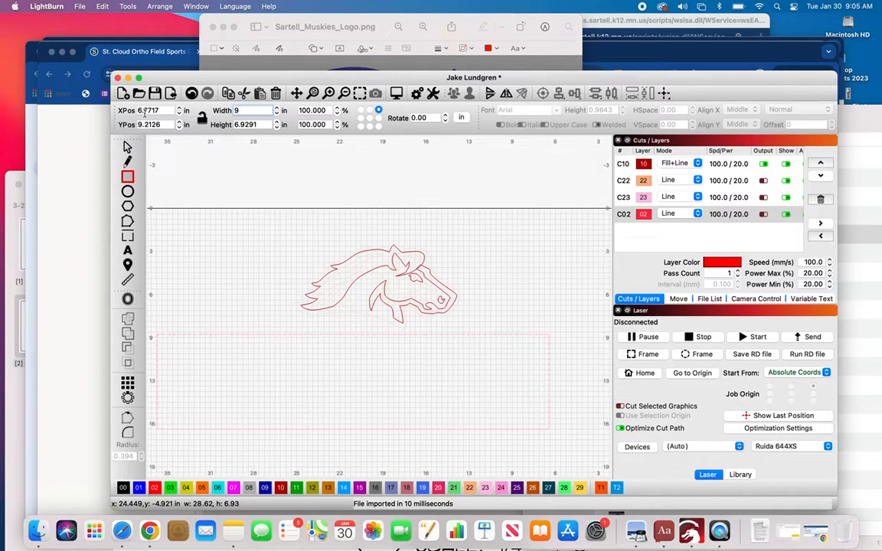
pyautogui.press('Tab')
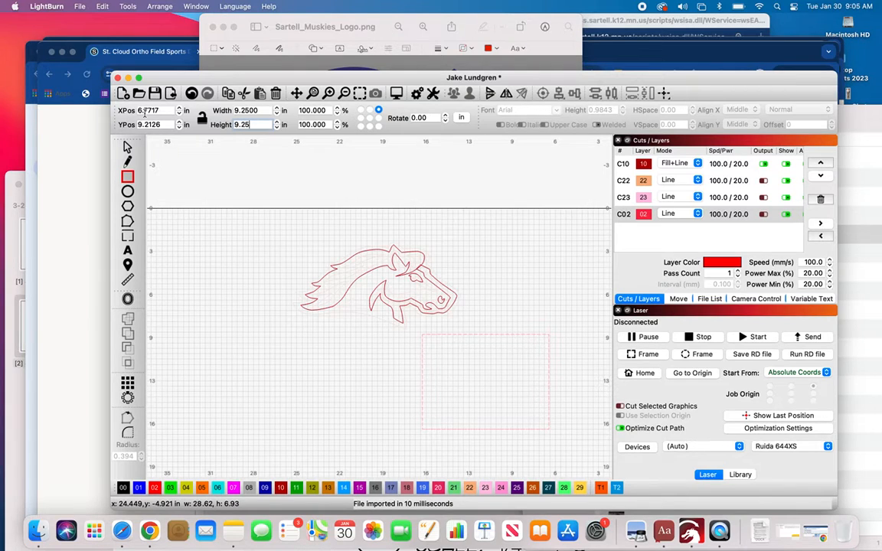
pyautogui.press('Return')
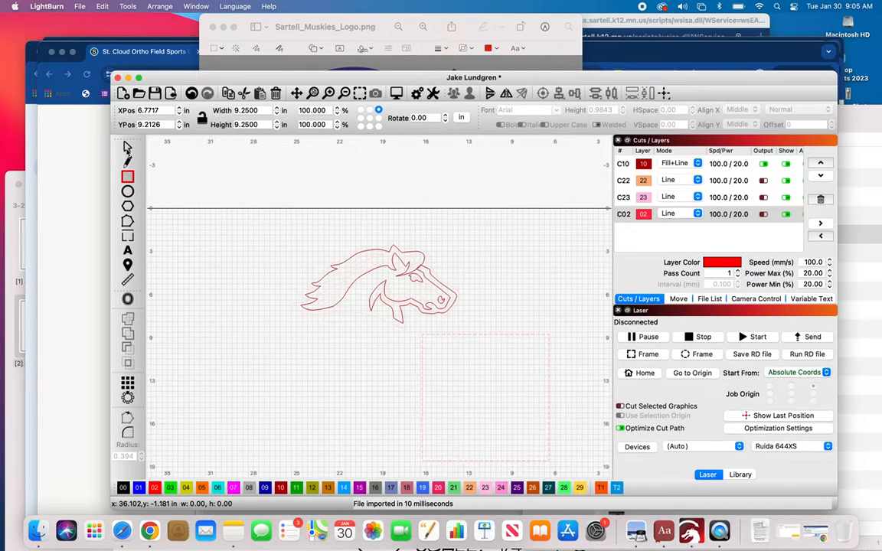
pyautogui.click(127, 147)
pyautogui.click(345, 383)
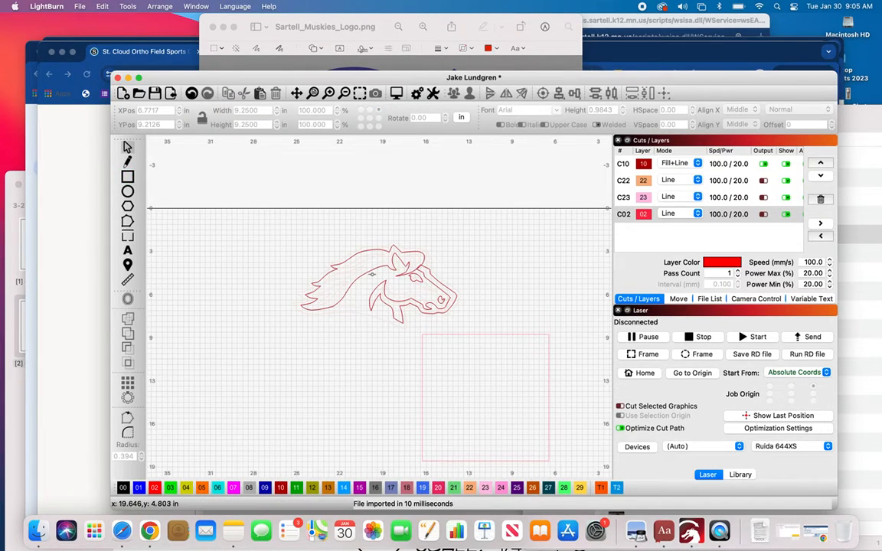
# Move the horse logo down onto the 9.25 in square.
pyautogui.click(371, 268)
pyautogui.click(371, 268)
pyautogui.moveTo(371, 268); pyautogui.dragTo(474, 399)
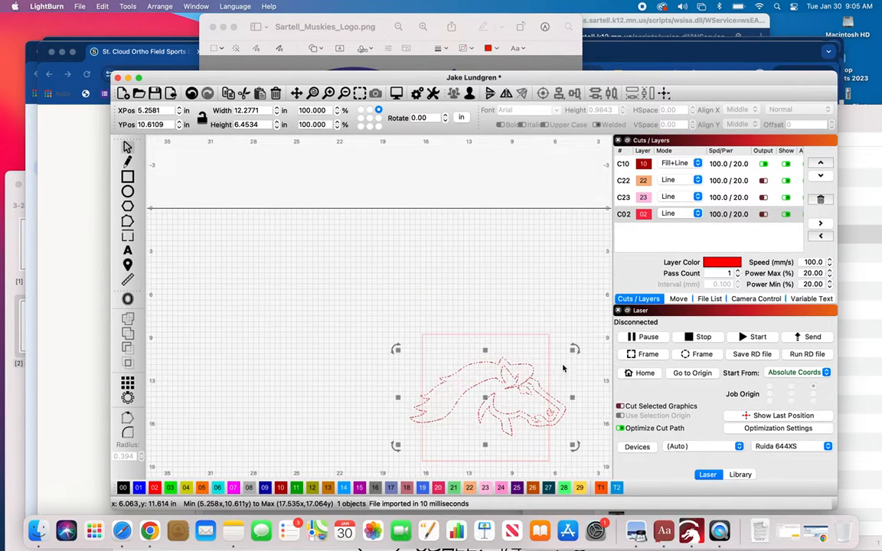
pyautogui.moveTo(572, 351); pyautogui.dragTo(573, 351)
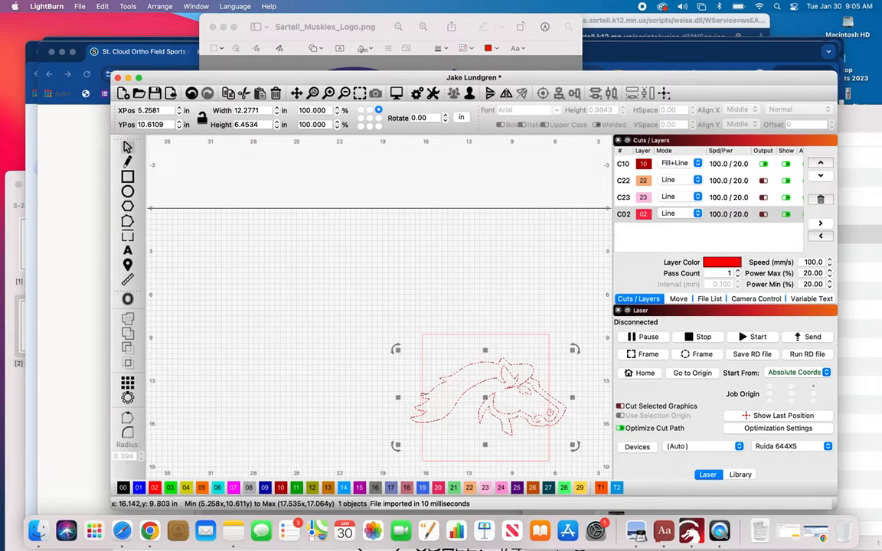
pyautogui.scroll(-1, 502, 337)
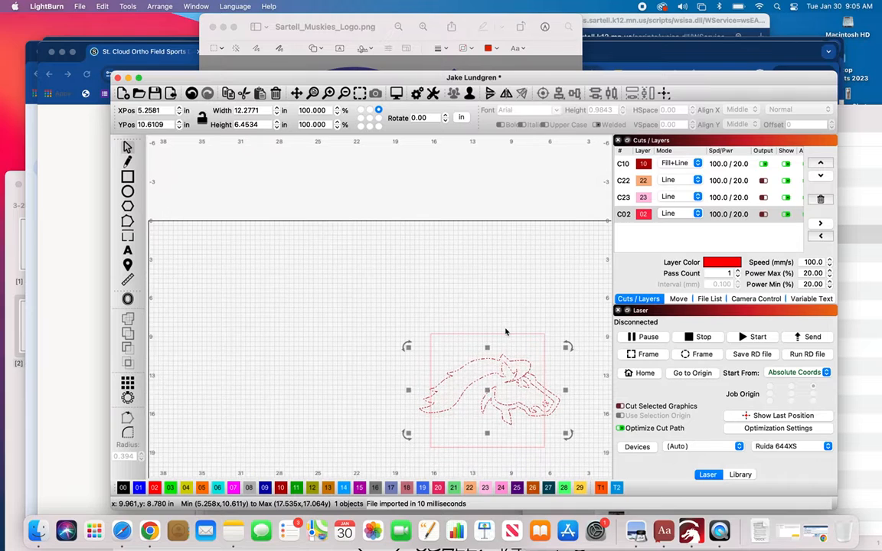
# Set the 9.25 in square's width to 38 in and move the widened rectangle inside the work area.
pyautogui.click(496, 335)
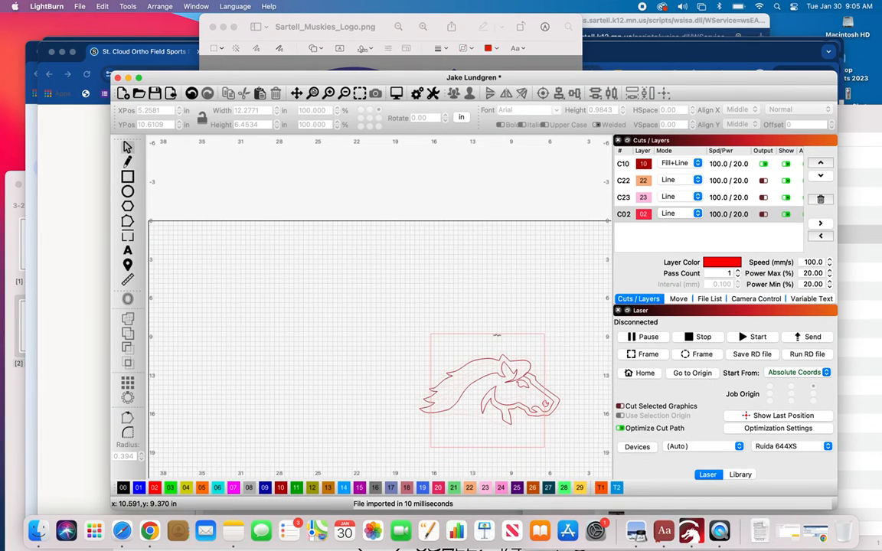
pyautogui.click(497, 335)
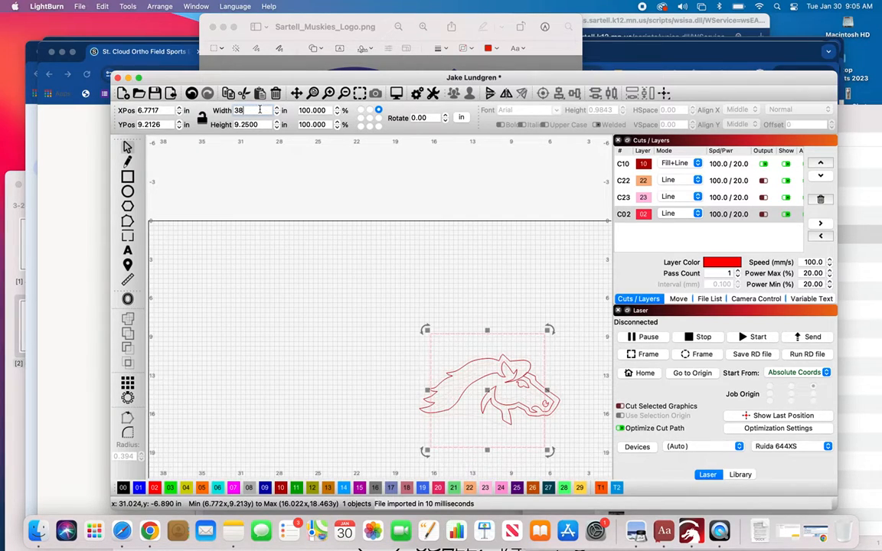
pyautogui.press('Return')
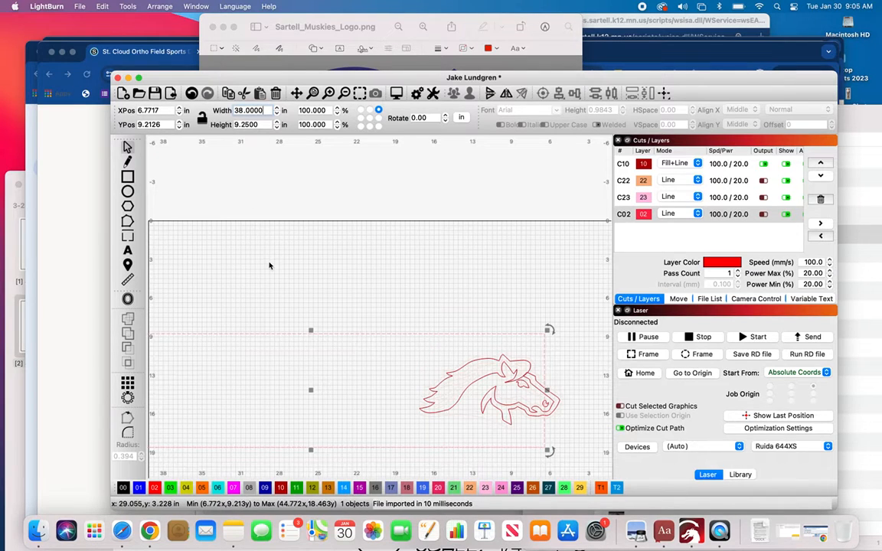
pyautogui.scroll(-5, 269, 266)
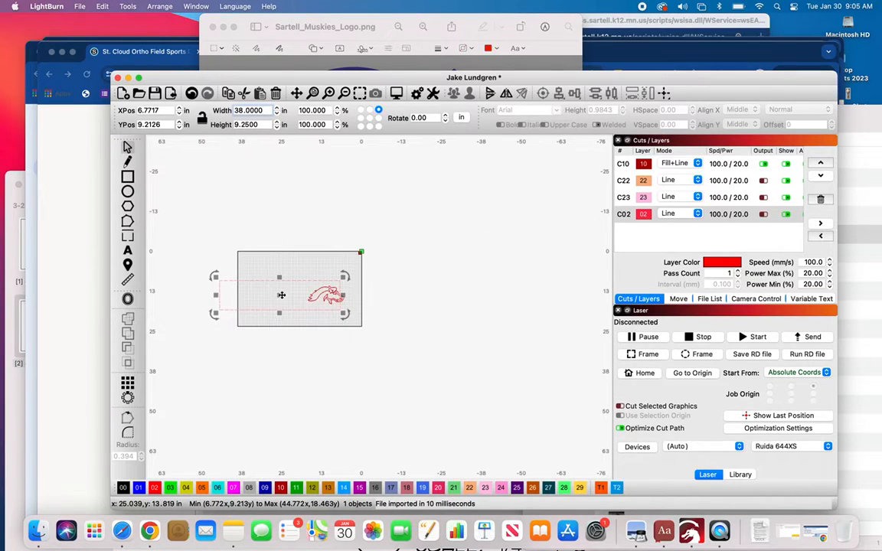
pyautogui.click(296, 296)
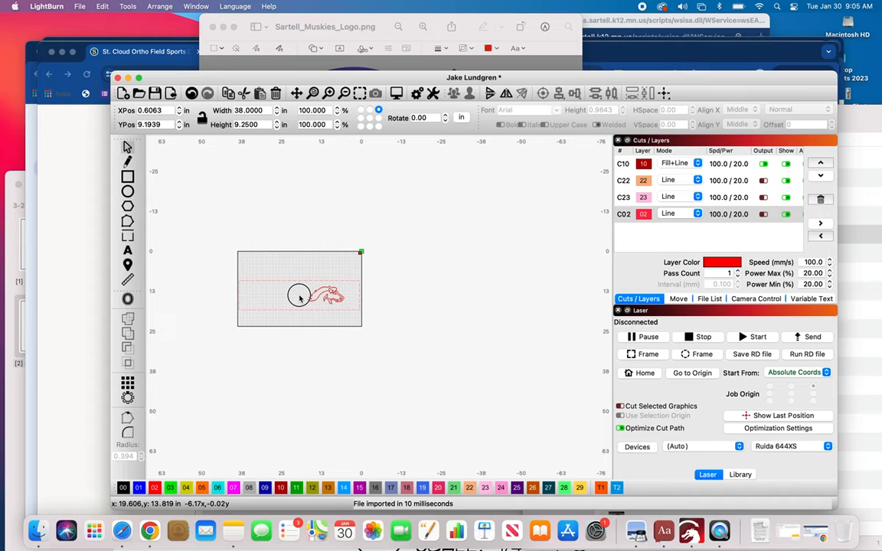
pyautogui.click(298, 295)
# Move the horse logo to the right end of the 38 in rectangle and enlarge it to about 15.5 by 8.1 in.
pyautogui.scroll(3, 284, 279)
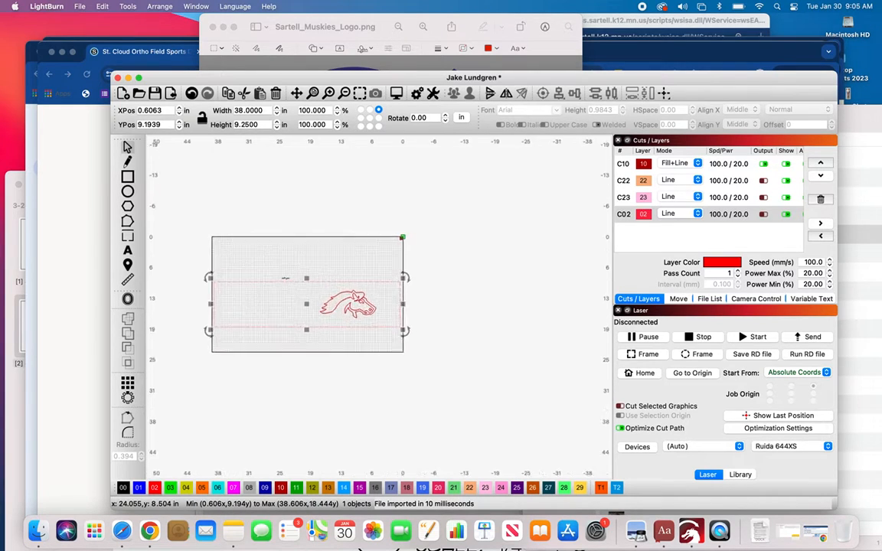
pyautogui.scroll(4, 285, 278)
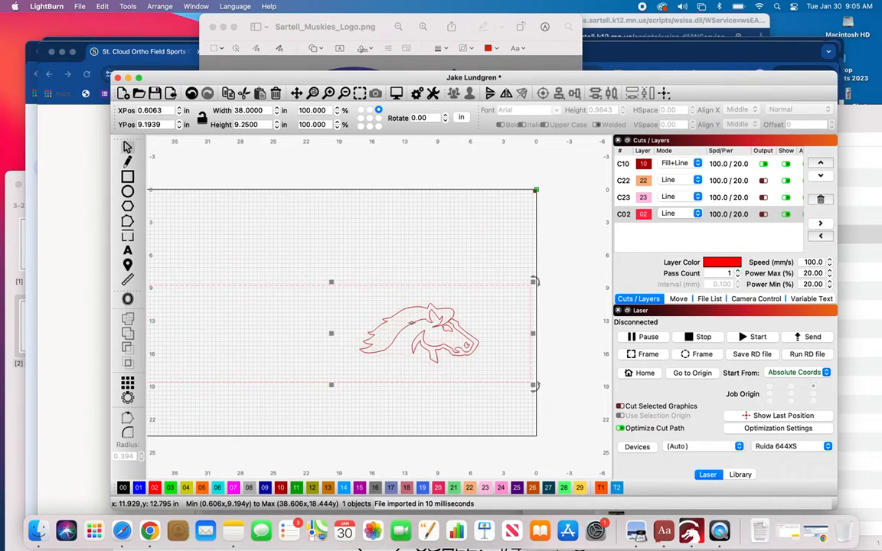
pyautogui.moveTo(420, 335); pyautogui.dragTo(457, 337)
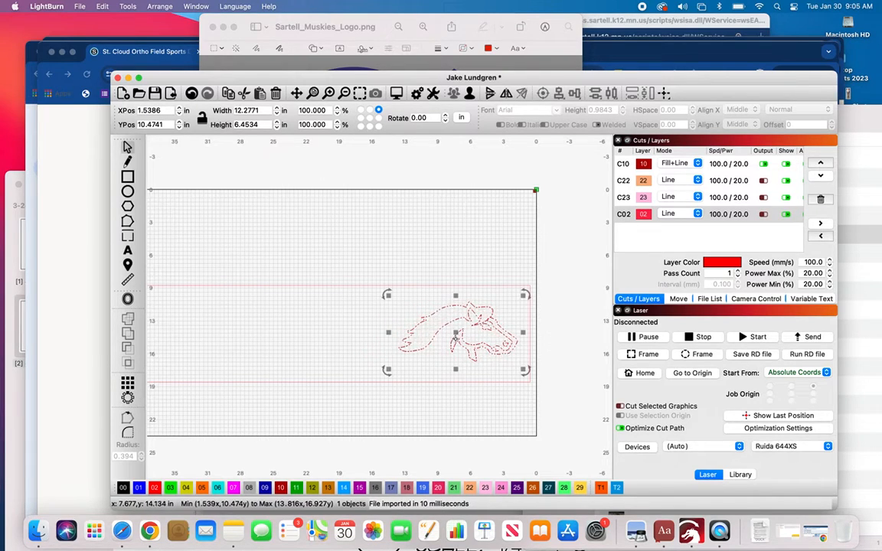
pyautogui.moveTo(388, 370); pyautogui.dragTo(351, 385)
pyautogui.moveTo(438, 344); pyautogui.dragTo(437, 337)
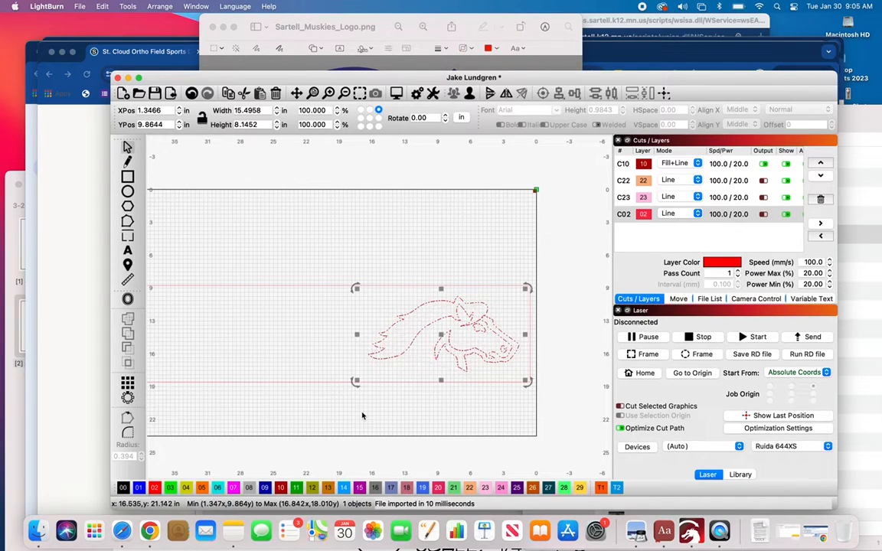
# Move the horse logo to the left end of the 38 in rectangle.
pyautogui.scroll(1, 355, 380)
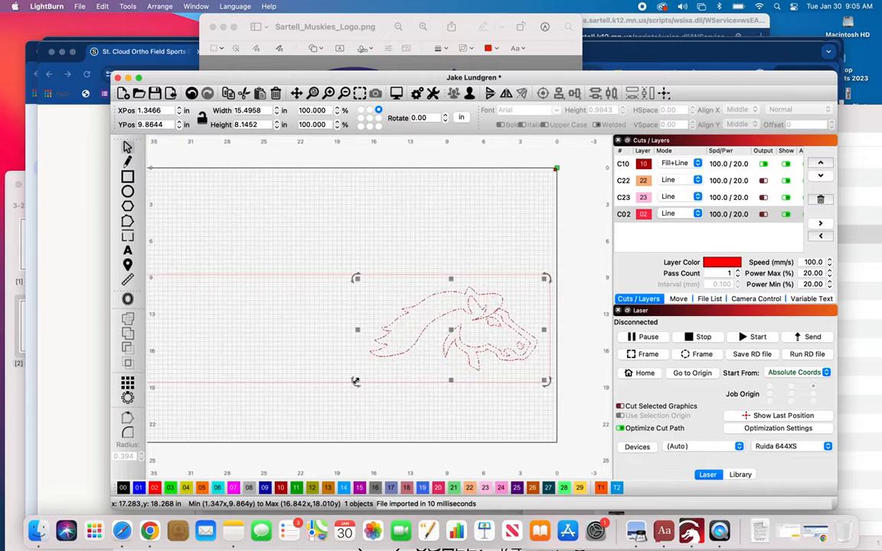
pyautogui.scroll(-4, 356, 381)
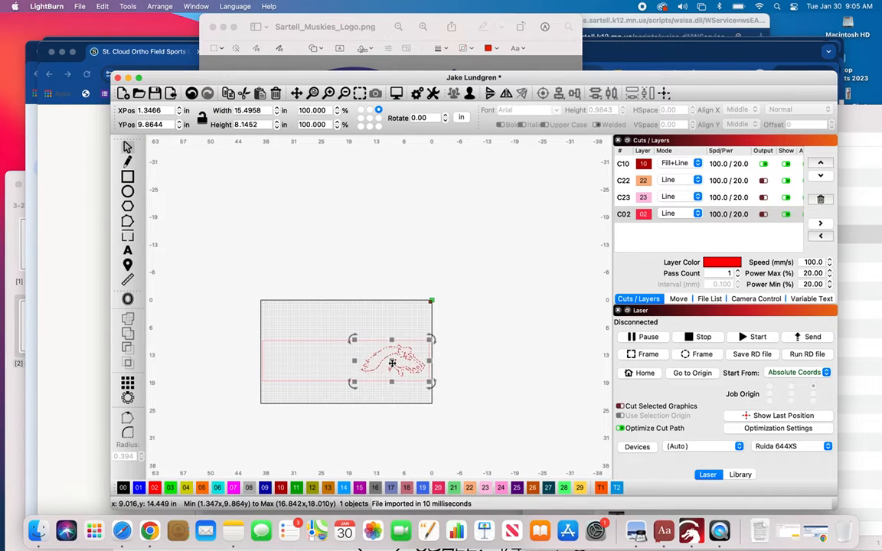
pyautogui.moveTo(392, 363); pyautogui.dragTo(298, 363)
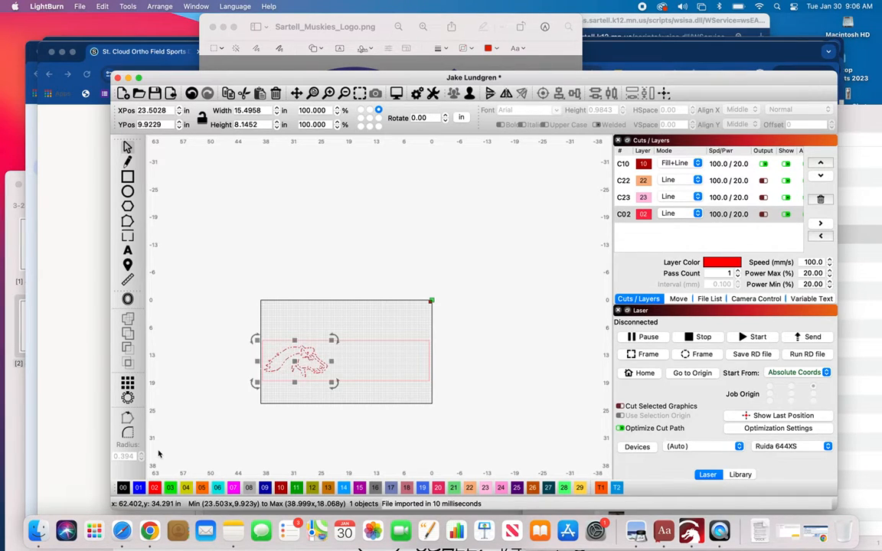
# Import Sartell_Muskies_Logo.png from the Downloads folder onto the right end of the 38 in rectangle.
pyautogui.click(38, 531)
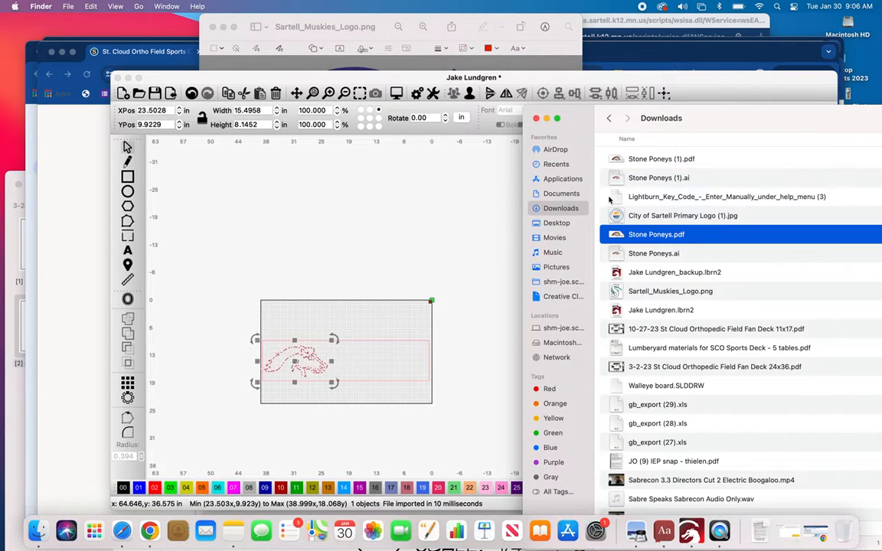
pyautogui.moveTo(634, 291); pyautogui.dragTo(411, 365)
pyautogui.scroll(-2, 411, 365)
pyautogui.scroll(8, 411, 365)
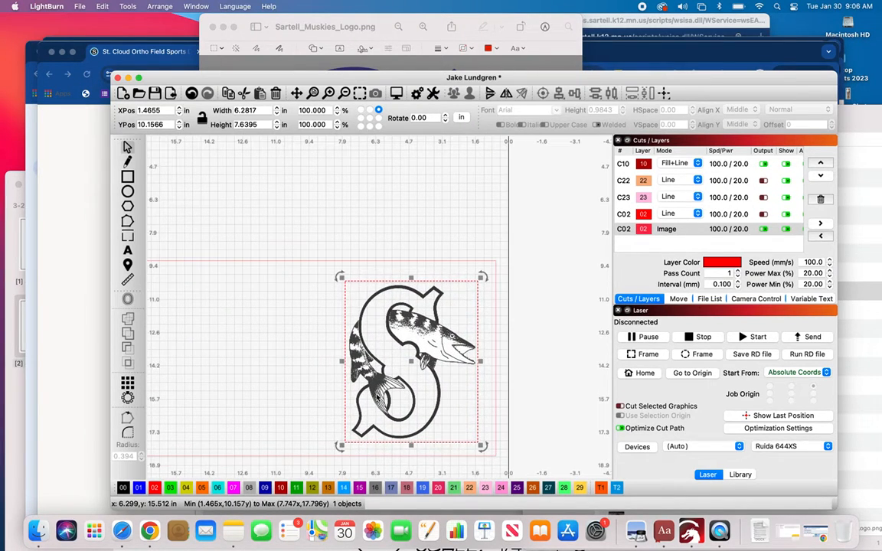
# Enlarge the Muskies logo to about 7 by 8.5 in and shift it up within the rectangle's right end.
pyautogui.moveTo(340, 444); pyautogui.dragTo(335, 451)
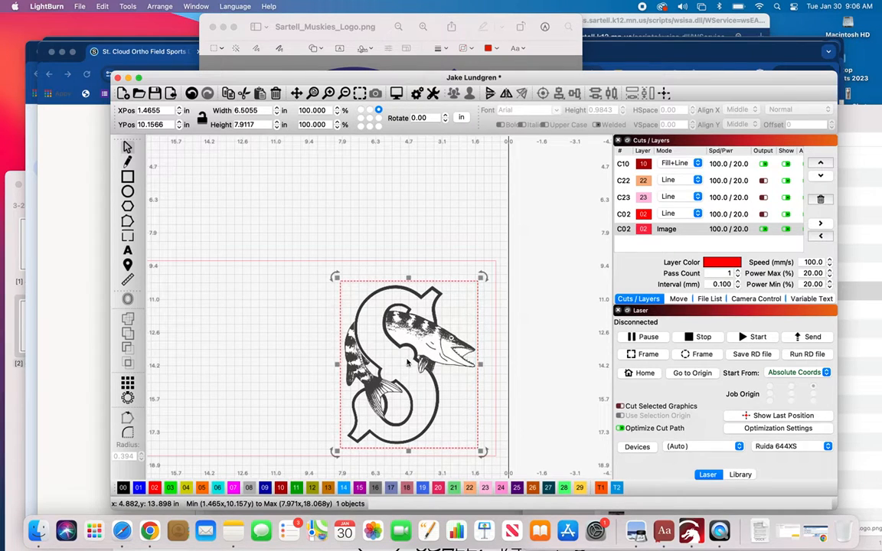
pyautogui.moveTo(408, 365); pyautogui.dragTo(412, 353)
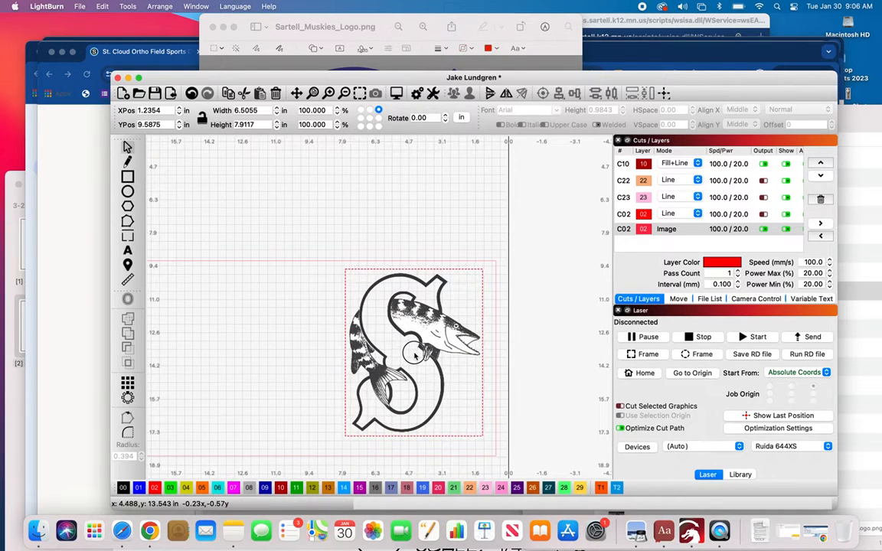
pyautogui.moveTo(345, 444); pyautogui.dragTo(331, 447)
pyautogui.scroll(2, 245, 448)
pyautogui.scroll(-4, 245, 447)
pyautogui.scroll(-1, 245, 448)
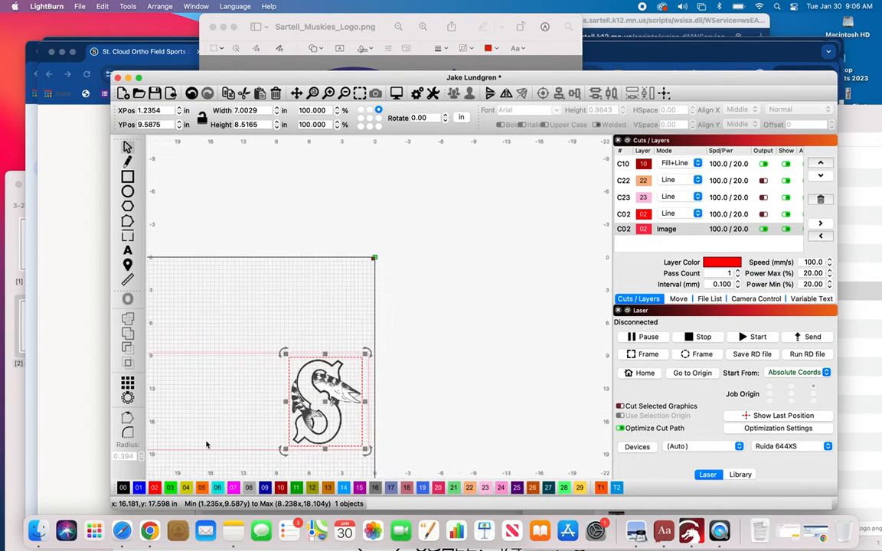
# Fit the 38 in rectangle in view and resize the horse logo to about 15.5 by 8.2 in.
pyautogui.click(205, 355)
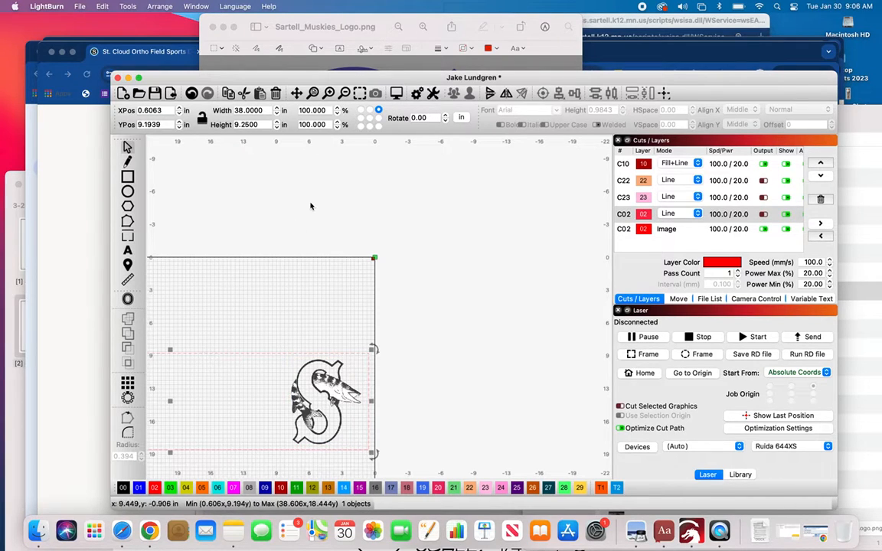
pyautogui.click(359, 93)
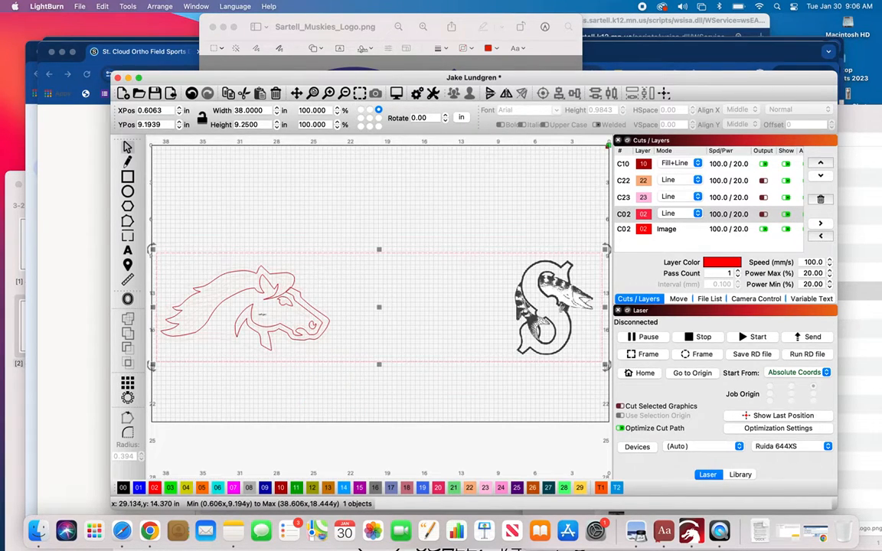
pyautogui.click(249, 314)
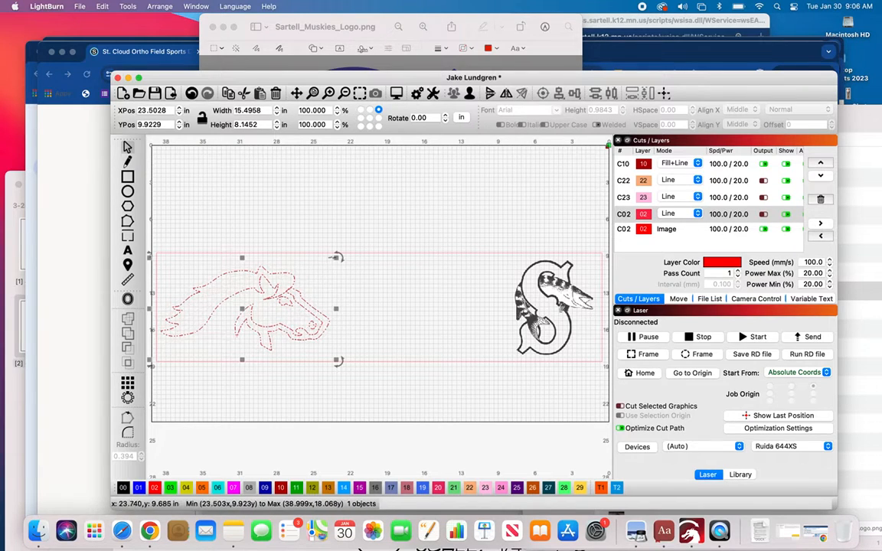
pyautogui.moveTo(335, 257); pyautogui.dragTo(340, 254)
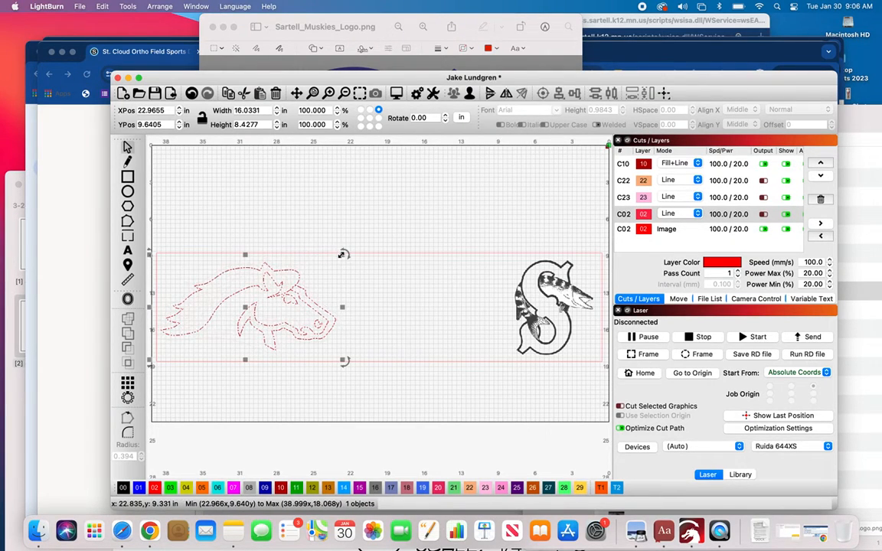
pyautogui.moveTo(342, 254); pyautogui.dragTo(346, 254)
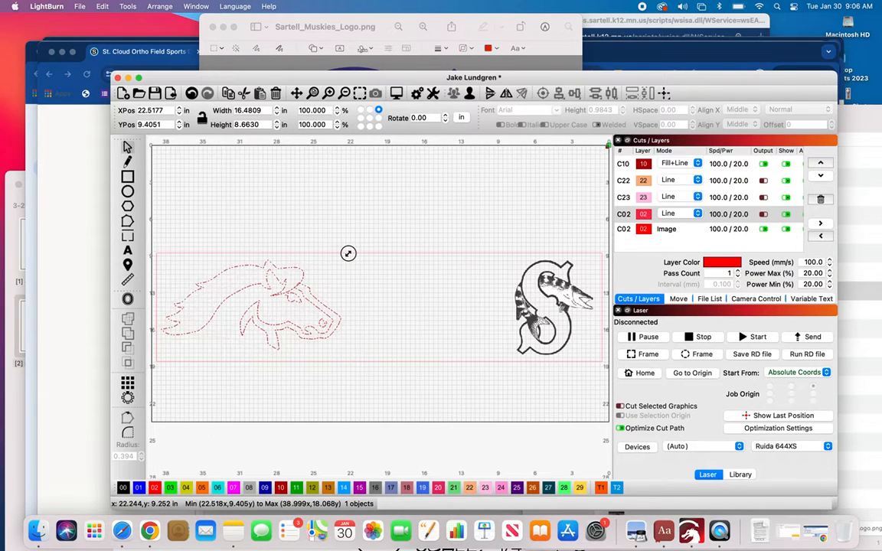
pyautogui.moveTo(348, 253); pyautogui.dragTo(334, 260)
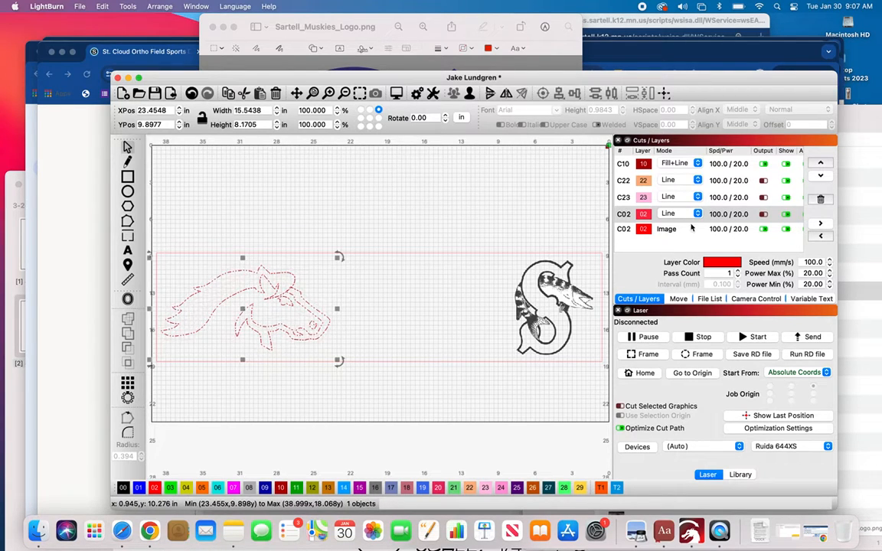
# Set the C10 Fill+Line layer's speed to 350 mm/sec and its maximum and minimum power to 45%.
pyautogui.doubleClick(720, 164)
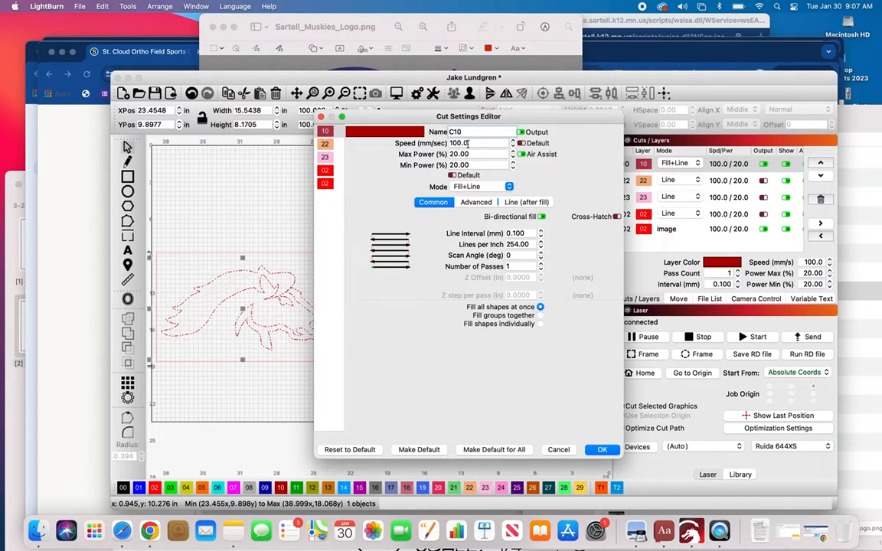
pyautogui.moveTo(467, 143); pyautogui.dragTo(434, 143)
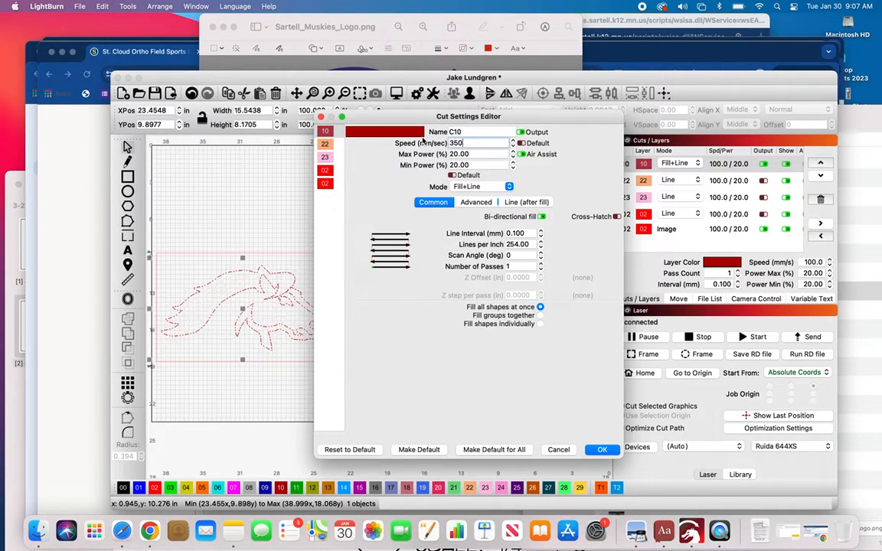
pyautogui.press('Tab')
pyautogui.write('45')
pyautogui.press('Tab')
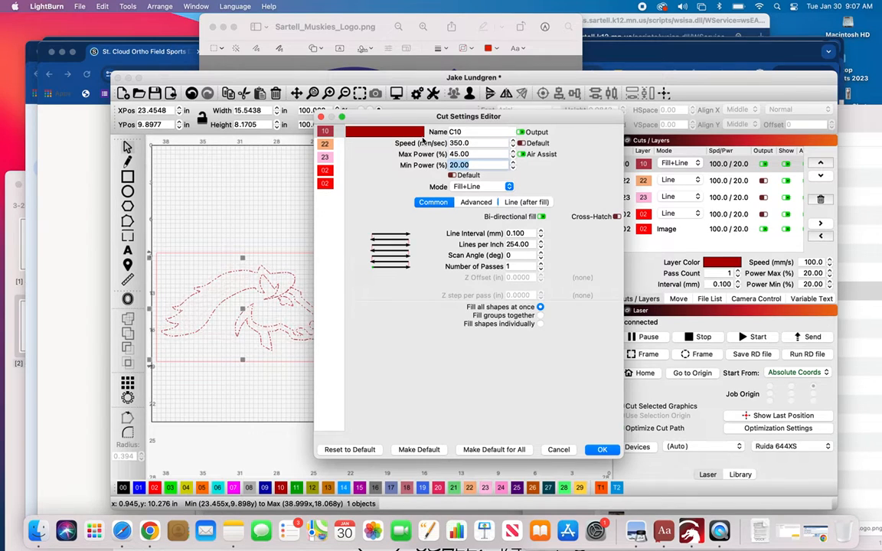
pyautogui.press('Tab')
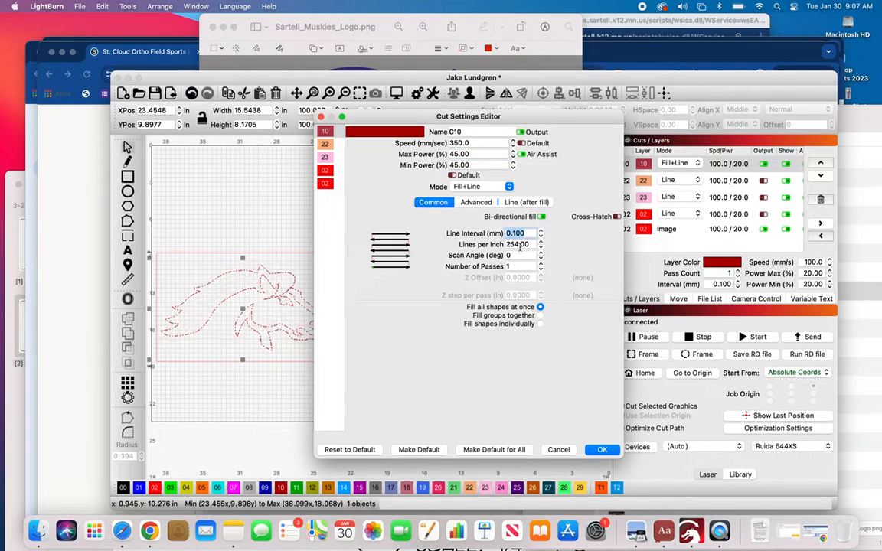
pyautogui.click(602, 450)
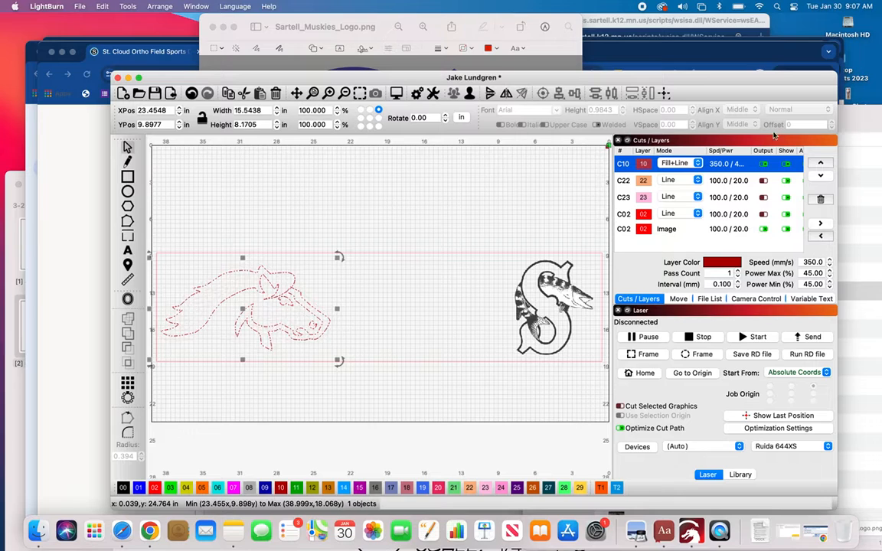
# Check which layers the Muskies logo and the rectangle use, and assign the Muskies logo to layer 10.
pyautogui.click(729, 229)
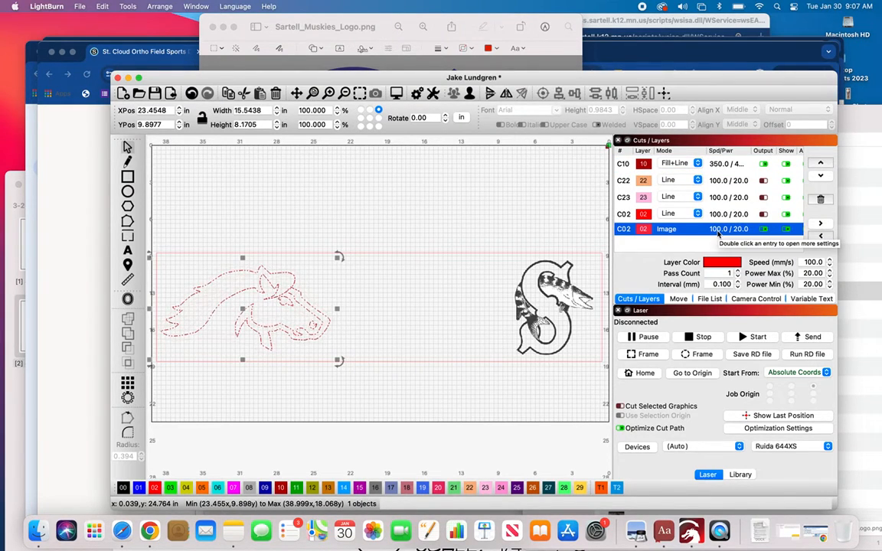
pyautogui.click(557, 280)
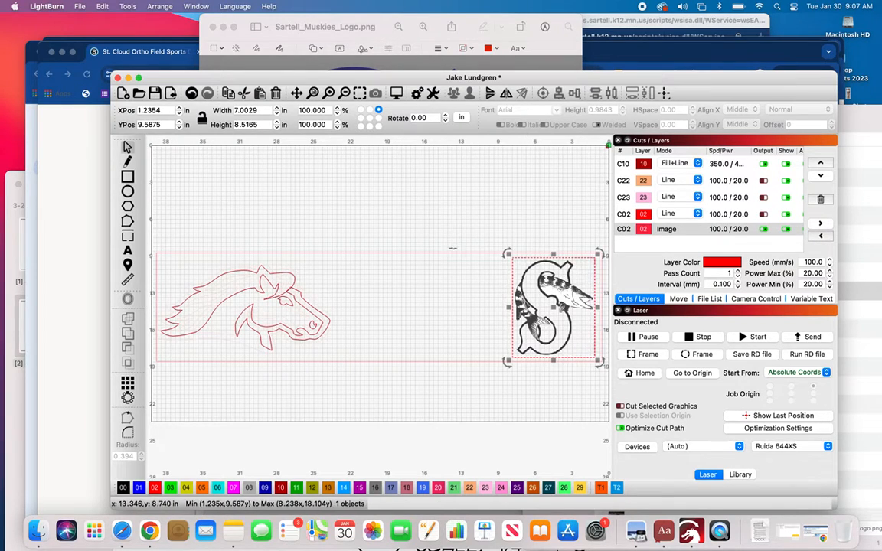
pyautogui.click(455, 253)
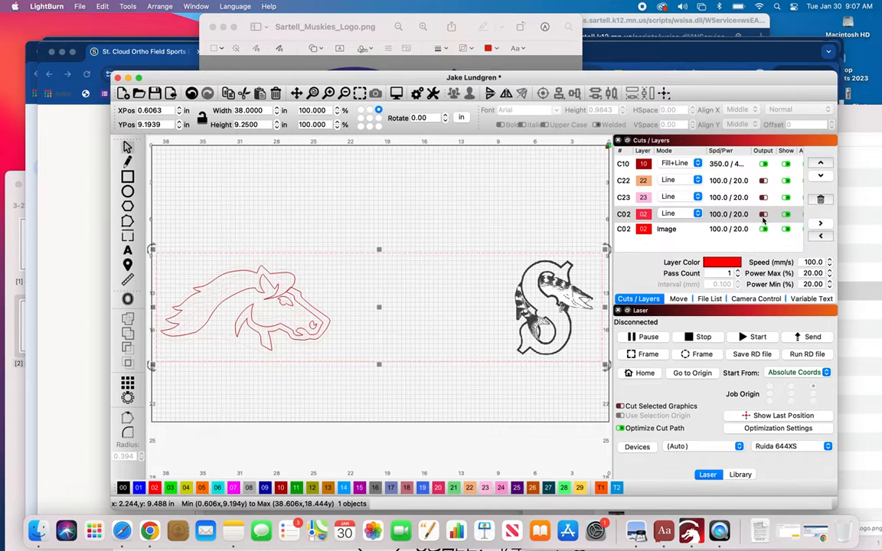
pyautogui.click(679, 232)
pyautogui.click(589, 254)
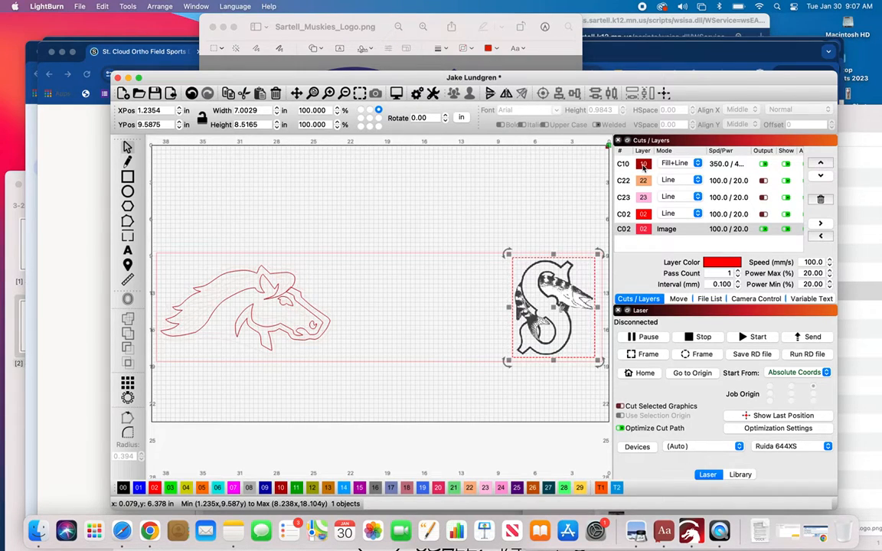
pyautogui.click(280, 488)
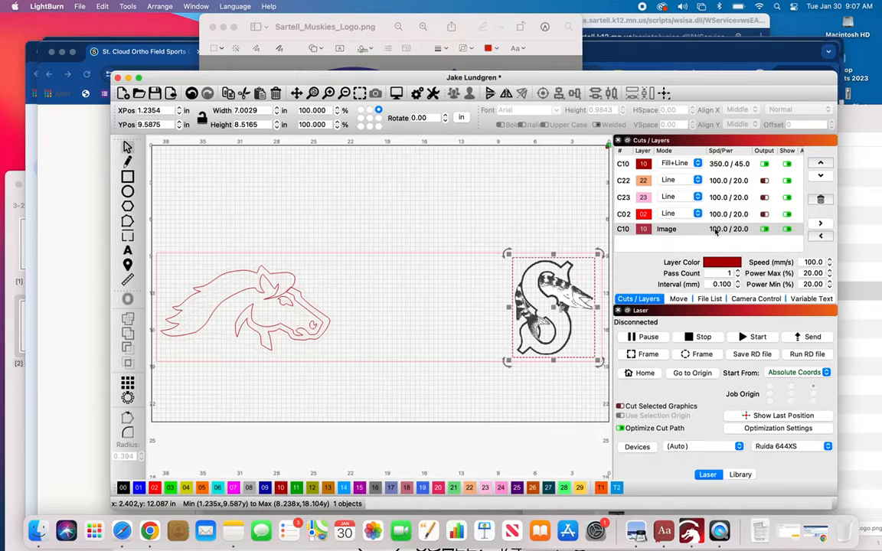
# Set the C10 Image layer's speed to 350 mm/sec and its maximum and minimum power to 45%.
pyautogui.click(717, 231)
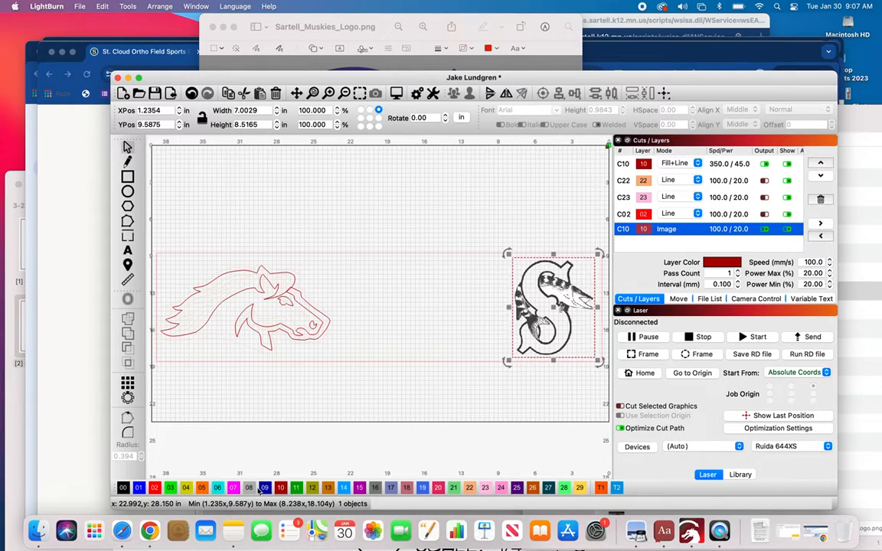
pyautogui.doubleClick(718, 232)
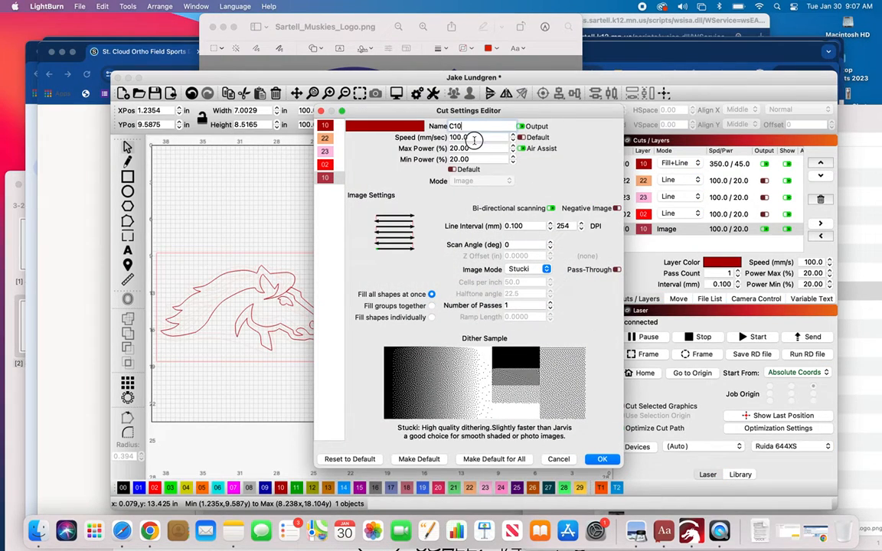
pyautogui.press('Tab')
pyautogui.write('350')
pyautogui.press('Tab')
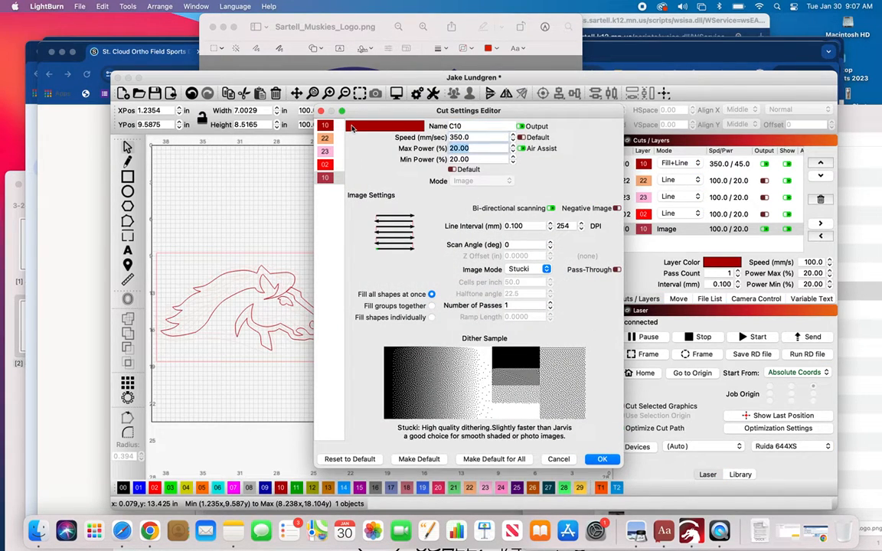
pyautogui.write('45')
pyautogui.press('Tab')
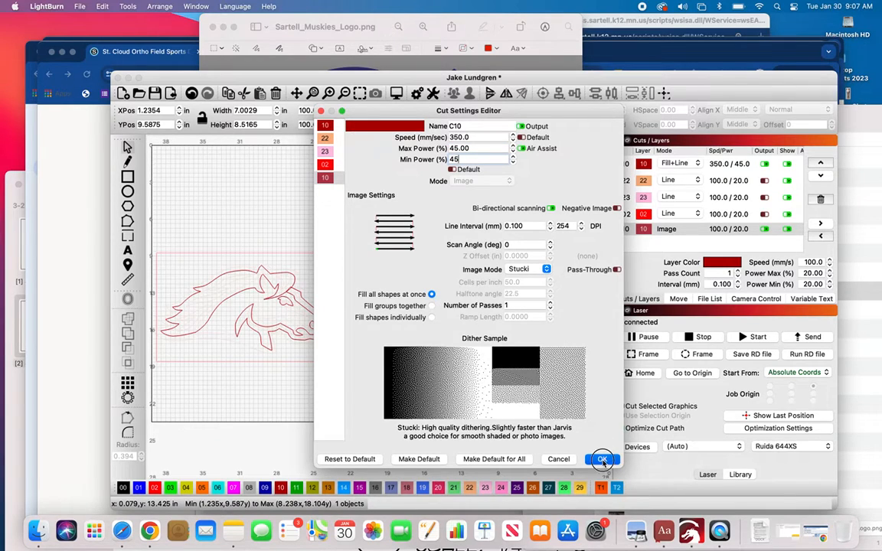
pyautogui.click(601, 458)
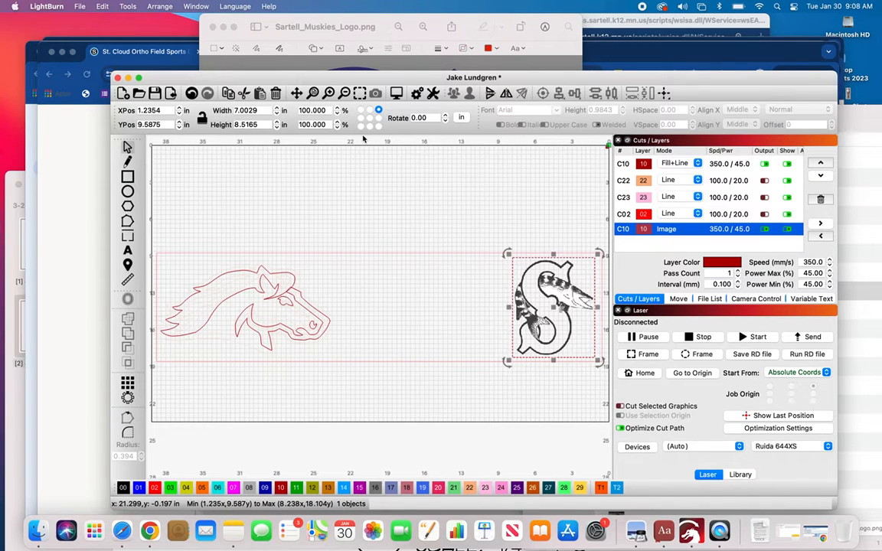
# Select all the artwork and preview the engraving of both logos.
pyautogui.press('super+a')
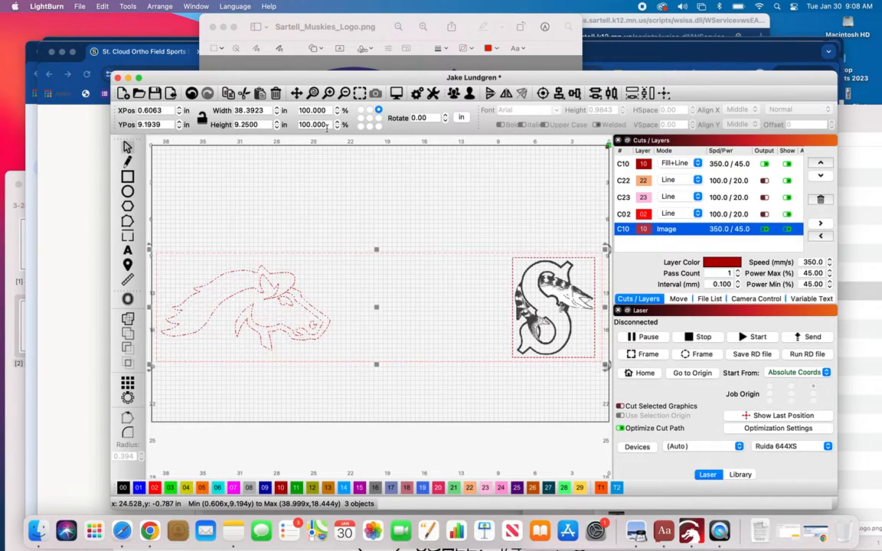
pyautogui.click(396, 95)
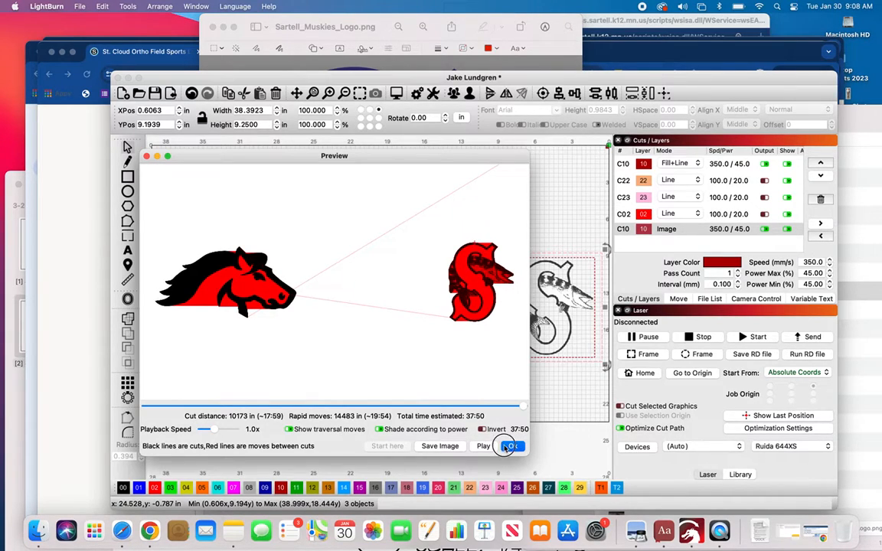
pyautogui.click(512, 445)
# Move both logos and the rectangle together lower on the bed, to X 0.4094 in and Y 11.9505 in.
pyautogui.scroll(-5, 446, 388)
pyautogui.scroll(-1, 446, 389)
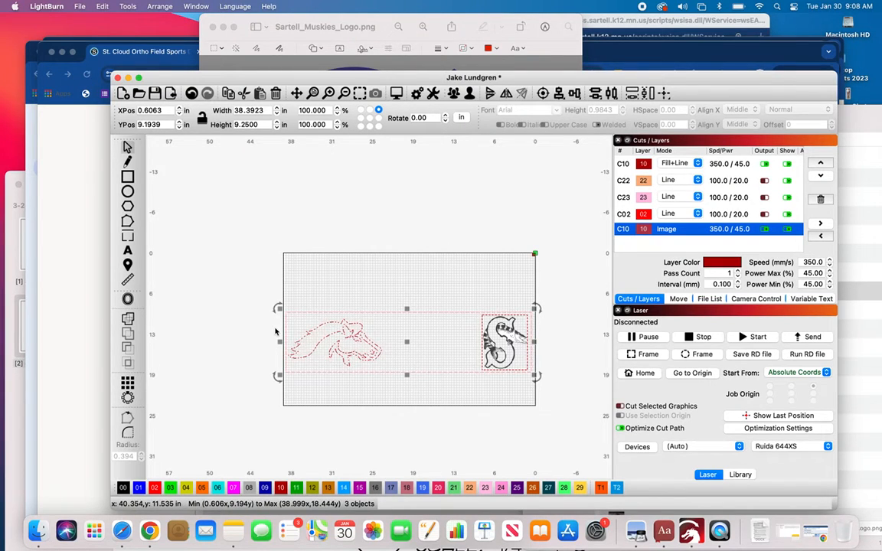
pyautogui.moveTo(253, 279); pyautogui.dragTo(589, 401)
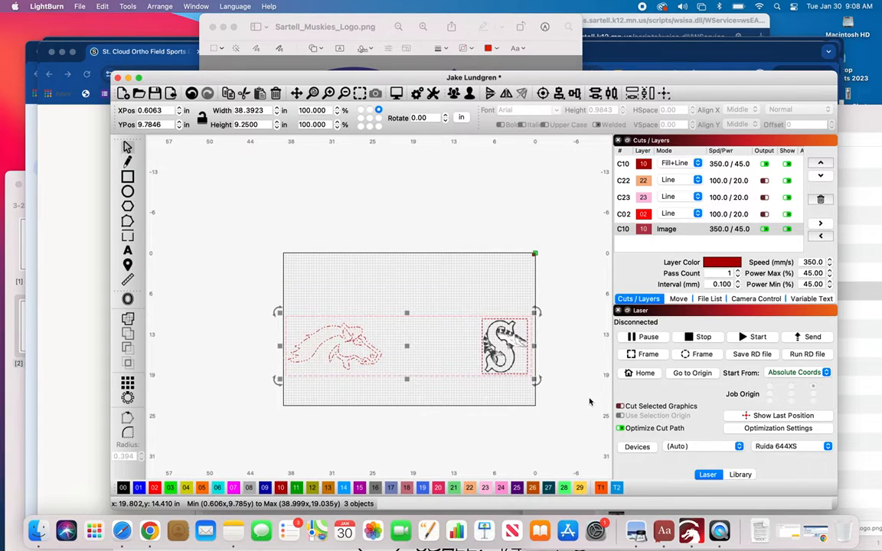
pyautogui.press('Down')
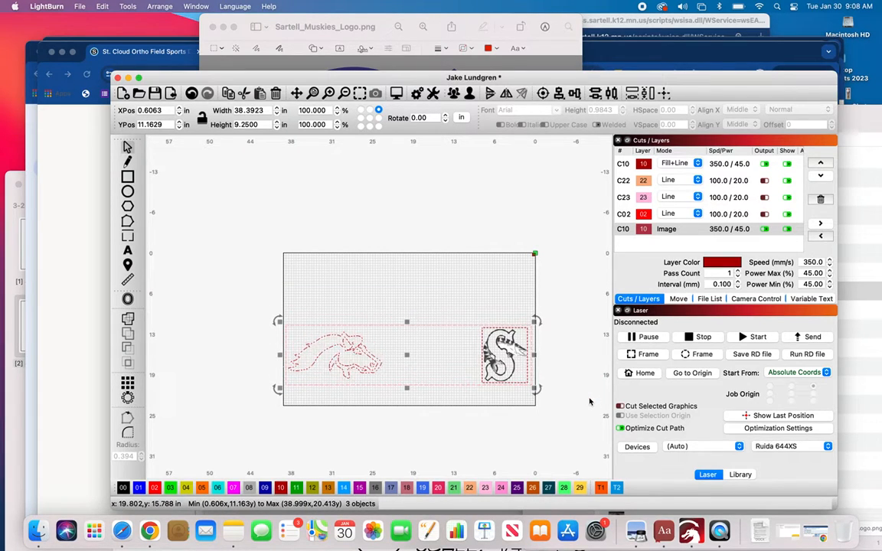
pyautogui.press('Right')
pyautogui.press('Down')
pyautogui.press('Down')
pyautogui.press('Down')
pyautogui.press('Down')
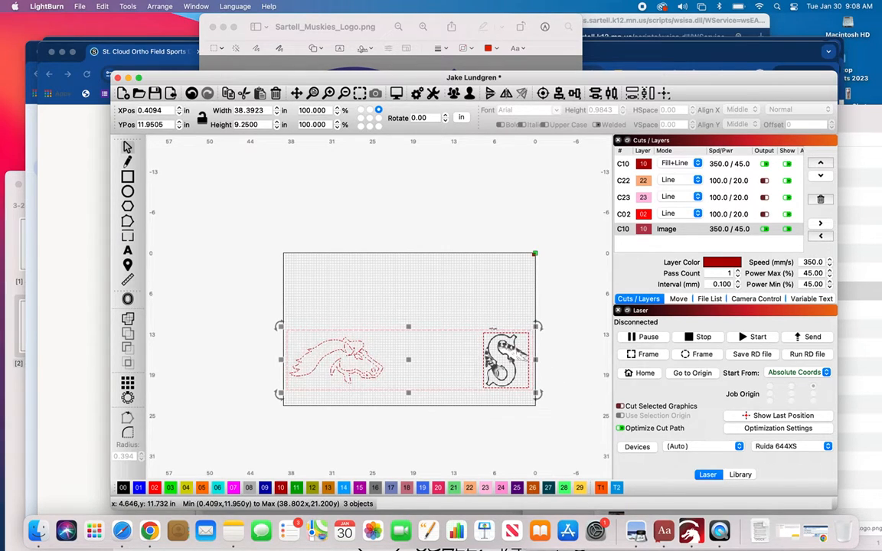
pyautogui.click(453, 294)
pyautogui.click(441, 329)
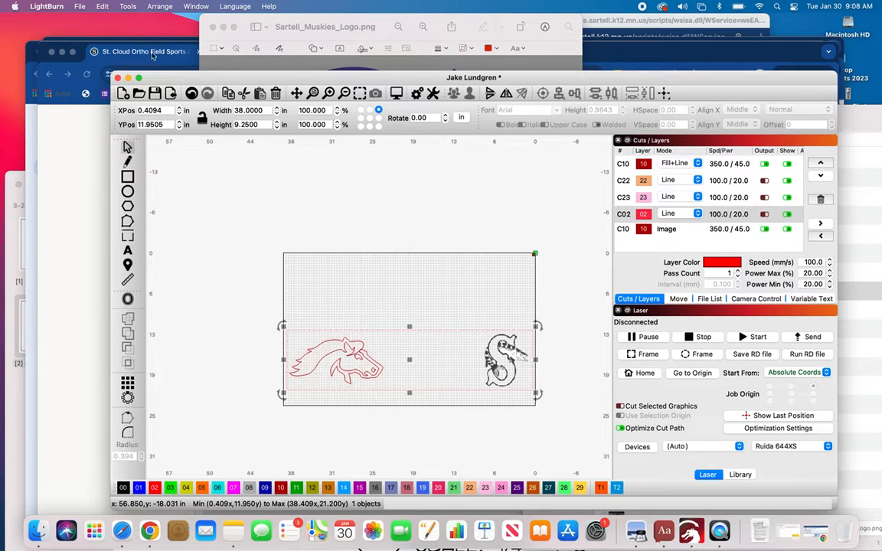
# Save the project in Downloads as a new LightBurn file named Ponies_Muskies_Table_Engrave.
pyautogui.click(80, 6)
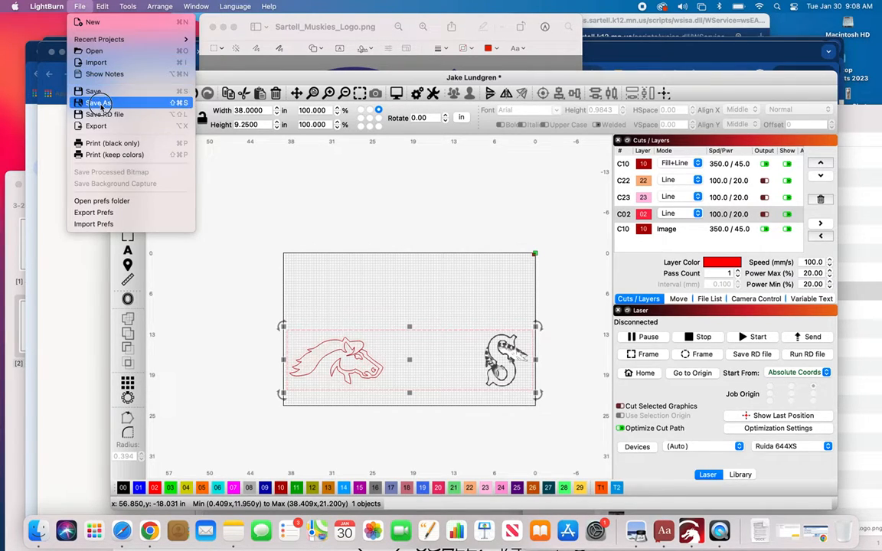
pyautogui.click(98, 102)
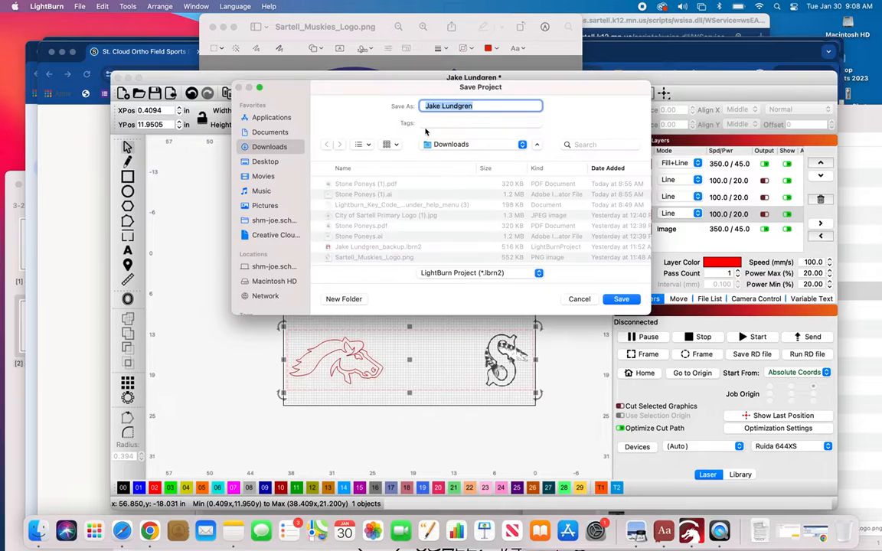
pyautogui.write('Proje')
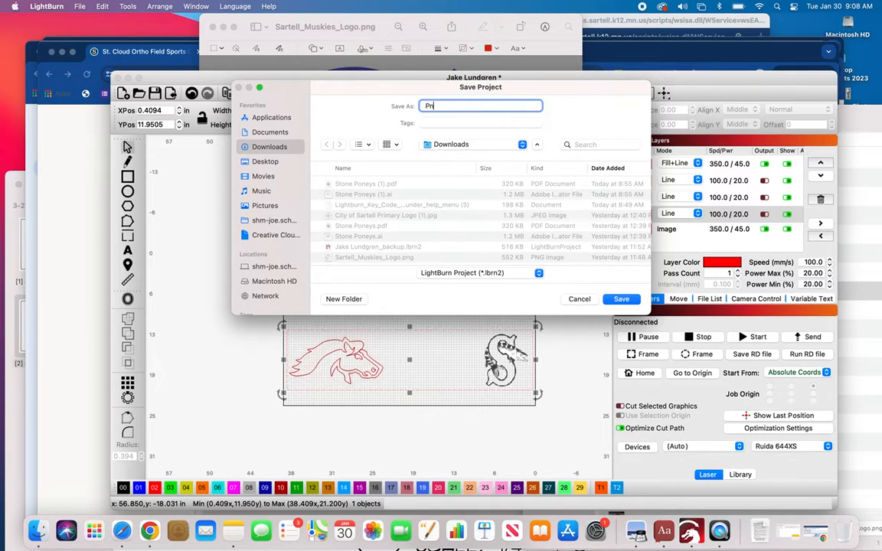
pyautogui.press('BackSpace')
pyautogui.press('BackSpace')
pyautogui.press('BackSpace')
pyautogui.press('BackSpace')
pyautogui.write('onies_Muskies_Table_Ne')
pyautogui.press('BackSpace')
pyautogui.press('BackSpace')
pyautogui.write('Engrave')
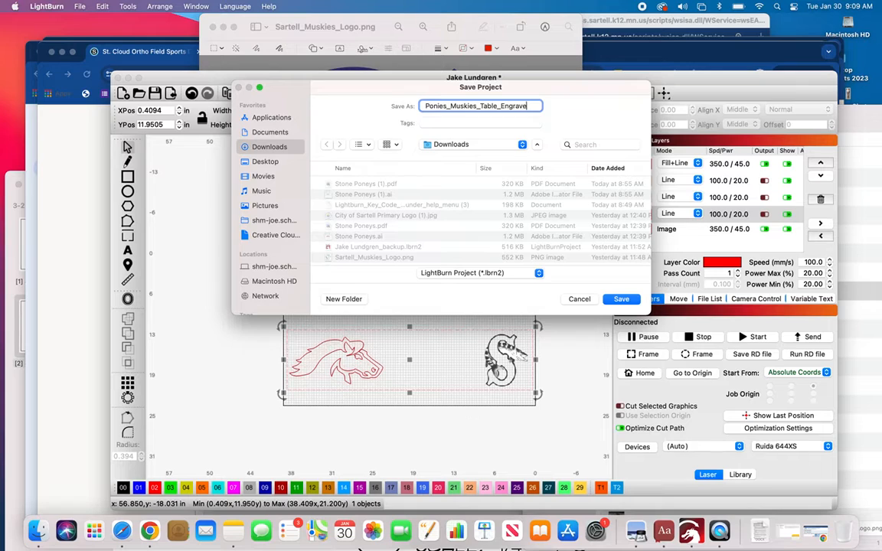
pyautogui.click(623, 298)
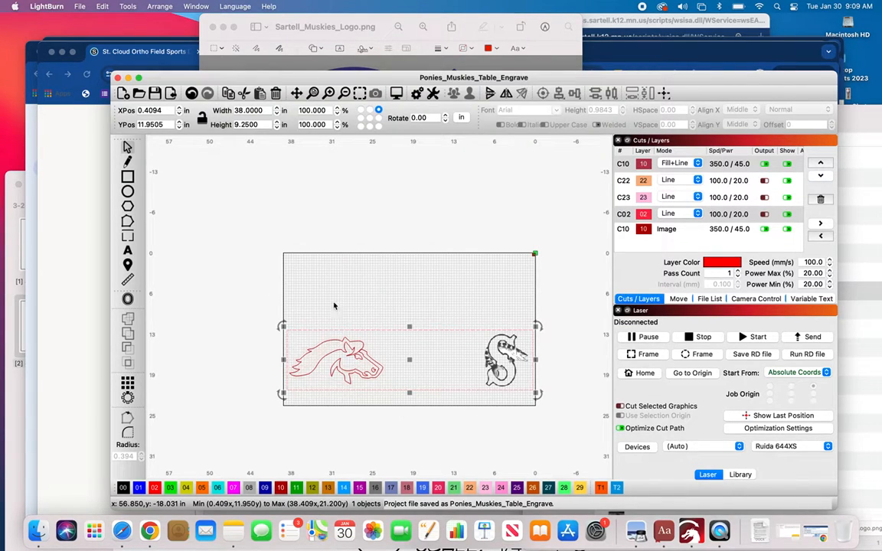